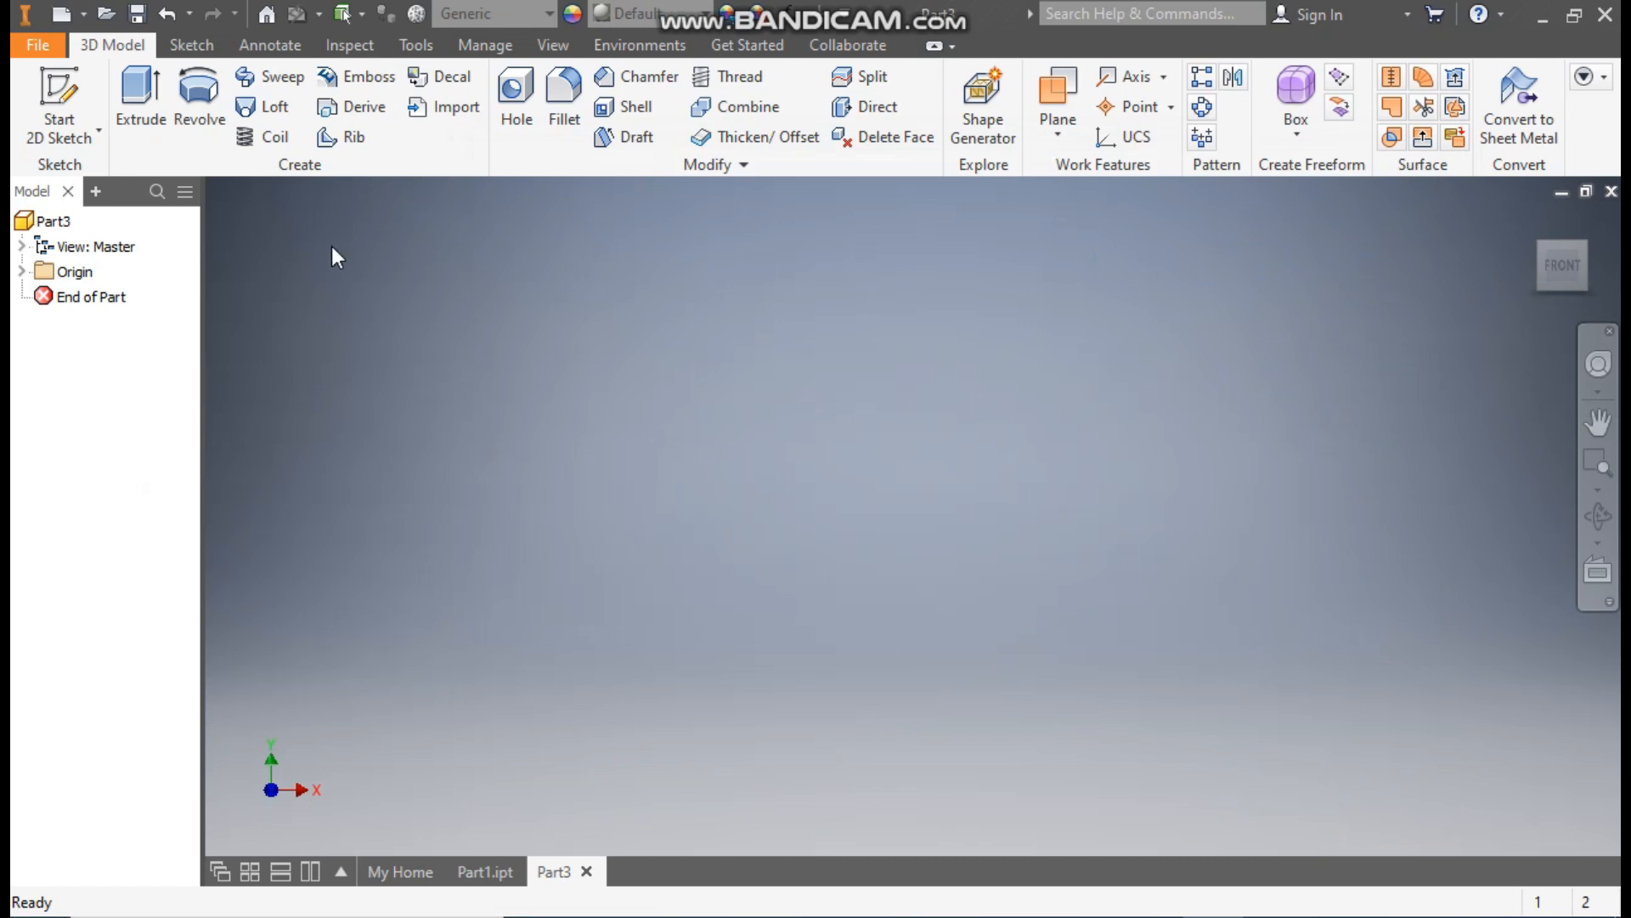
- Start a sketch on the XY plane and draw a two-point horizontal rectangle from the origin, about 10 mm high
{"action": "left_click", "coordinate": [58, 94]}
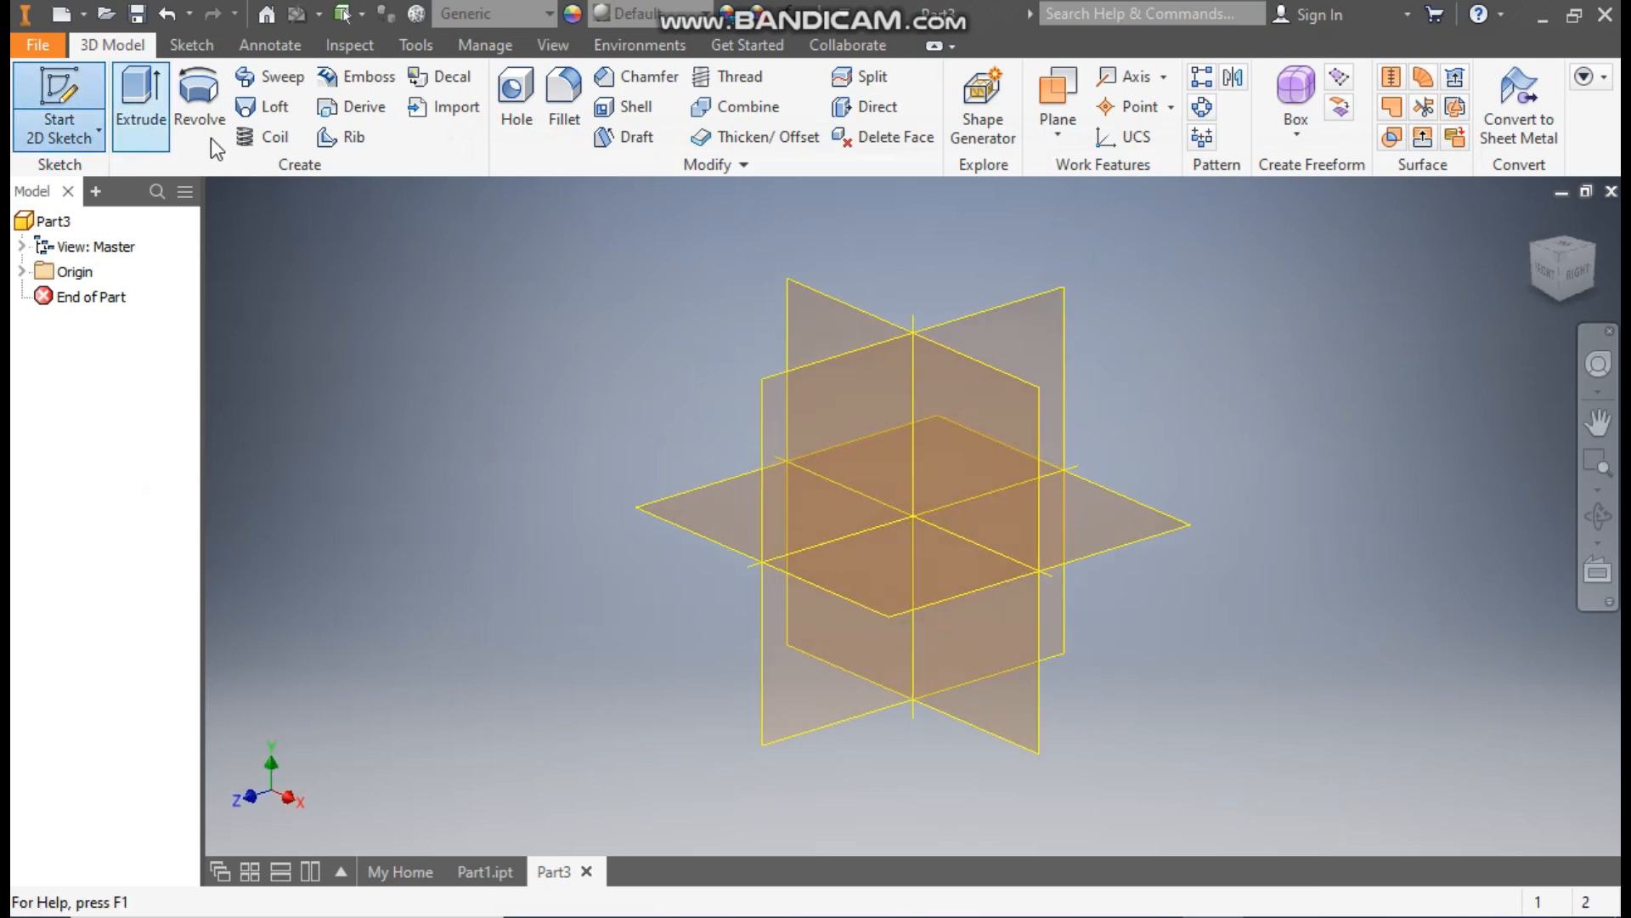
{"action": "left_click", "coordinate": [847, 317]}
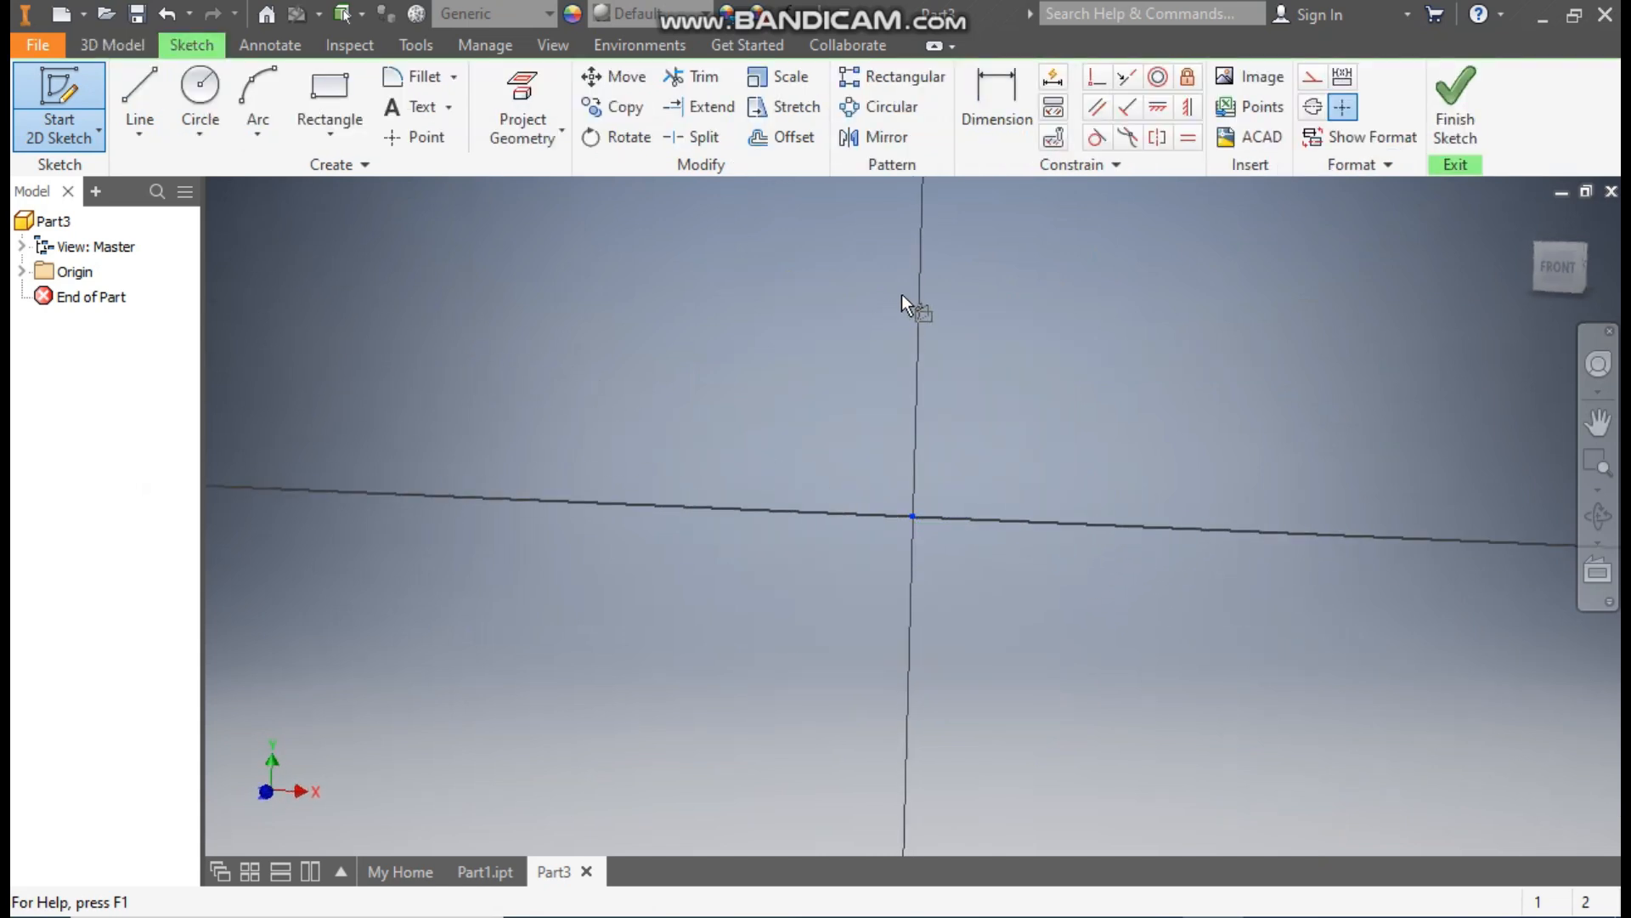
{"action": "left_click", "coordinate": [325, 134]}
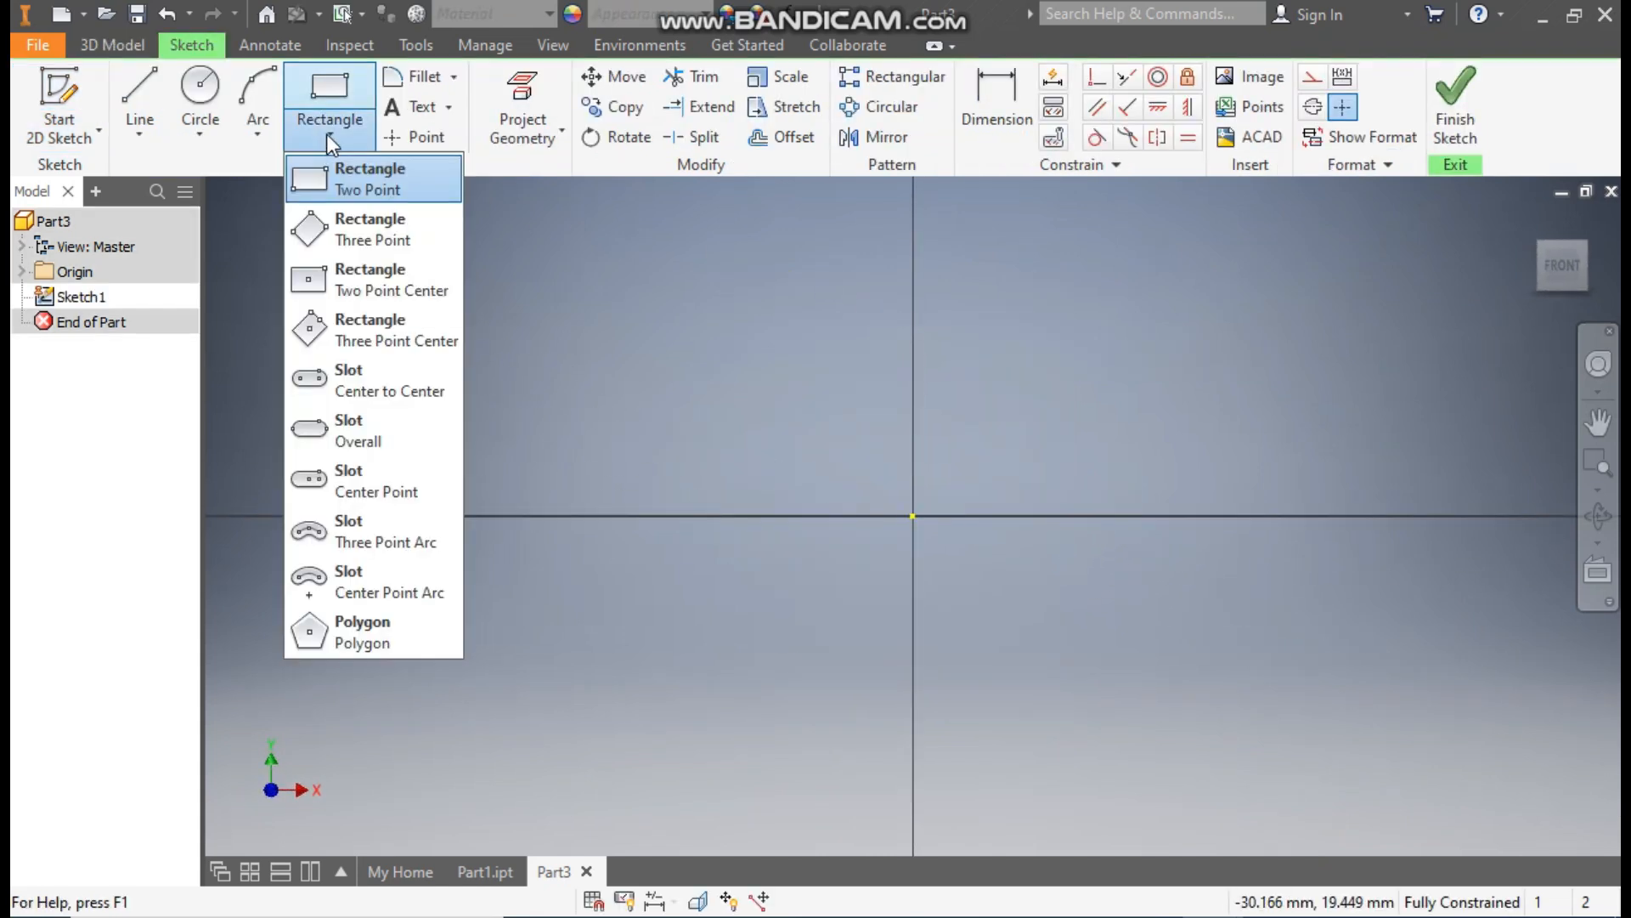
{"action": "left_click", "coordinate": [360, 181]}
{"action": "left_click", "coordinate": [911, 515]}
{"action": "middle_click_drag", "start_coordinate": [1223, 430], "coordinate": [881, 546]}
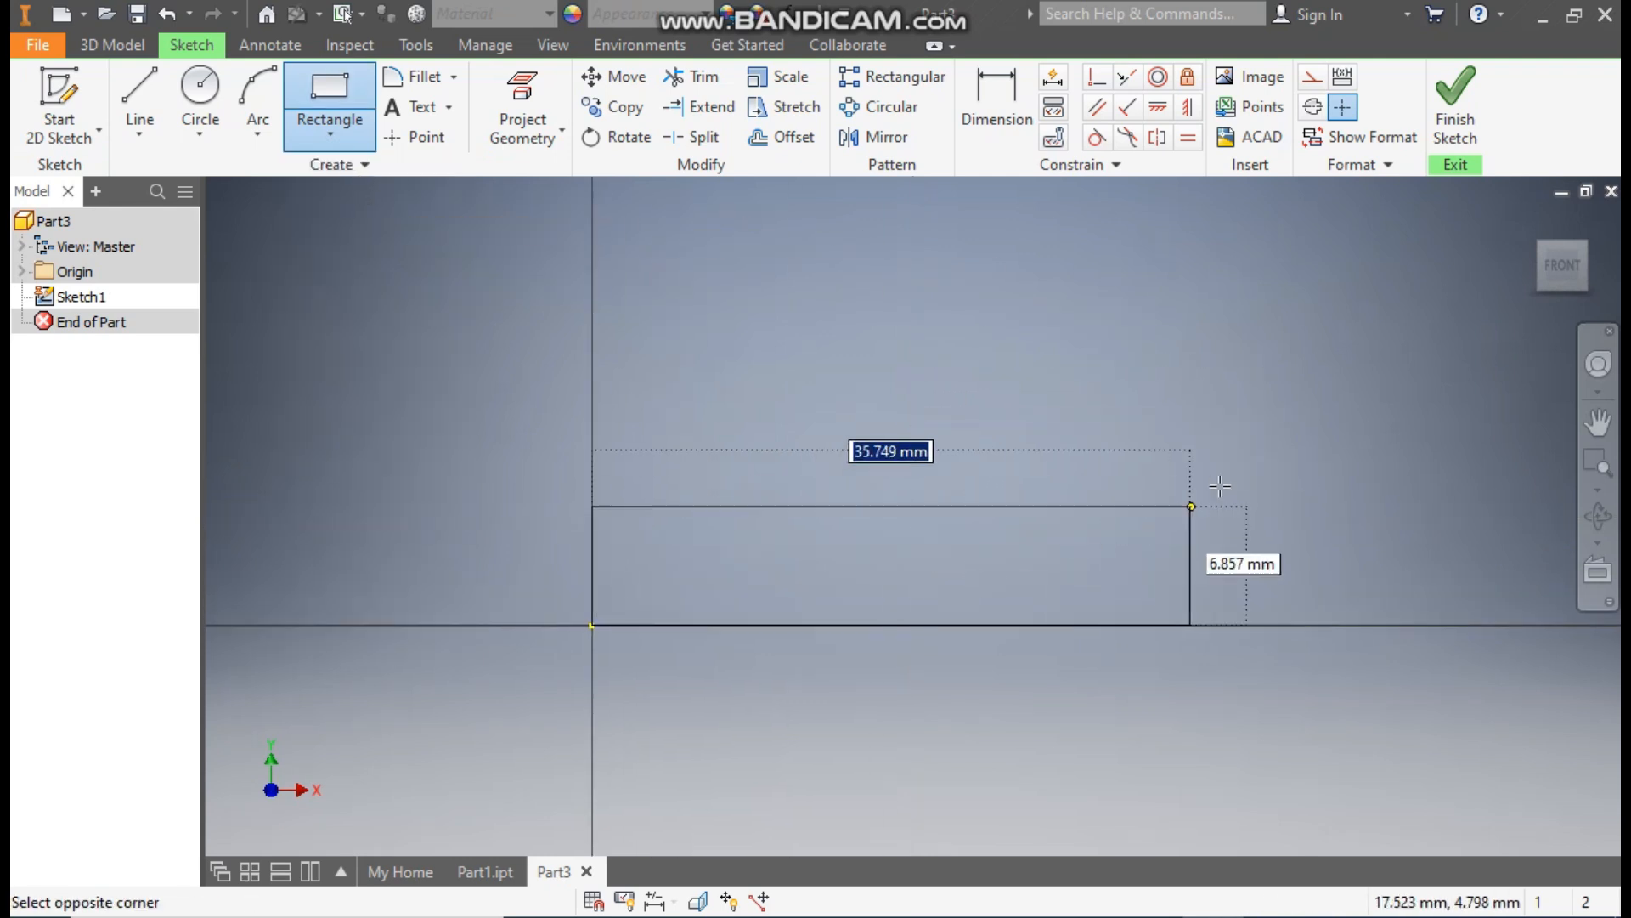
{"action": "left_click", "coordinate": [1266, 463]}
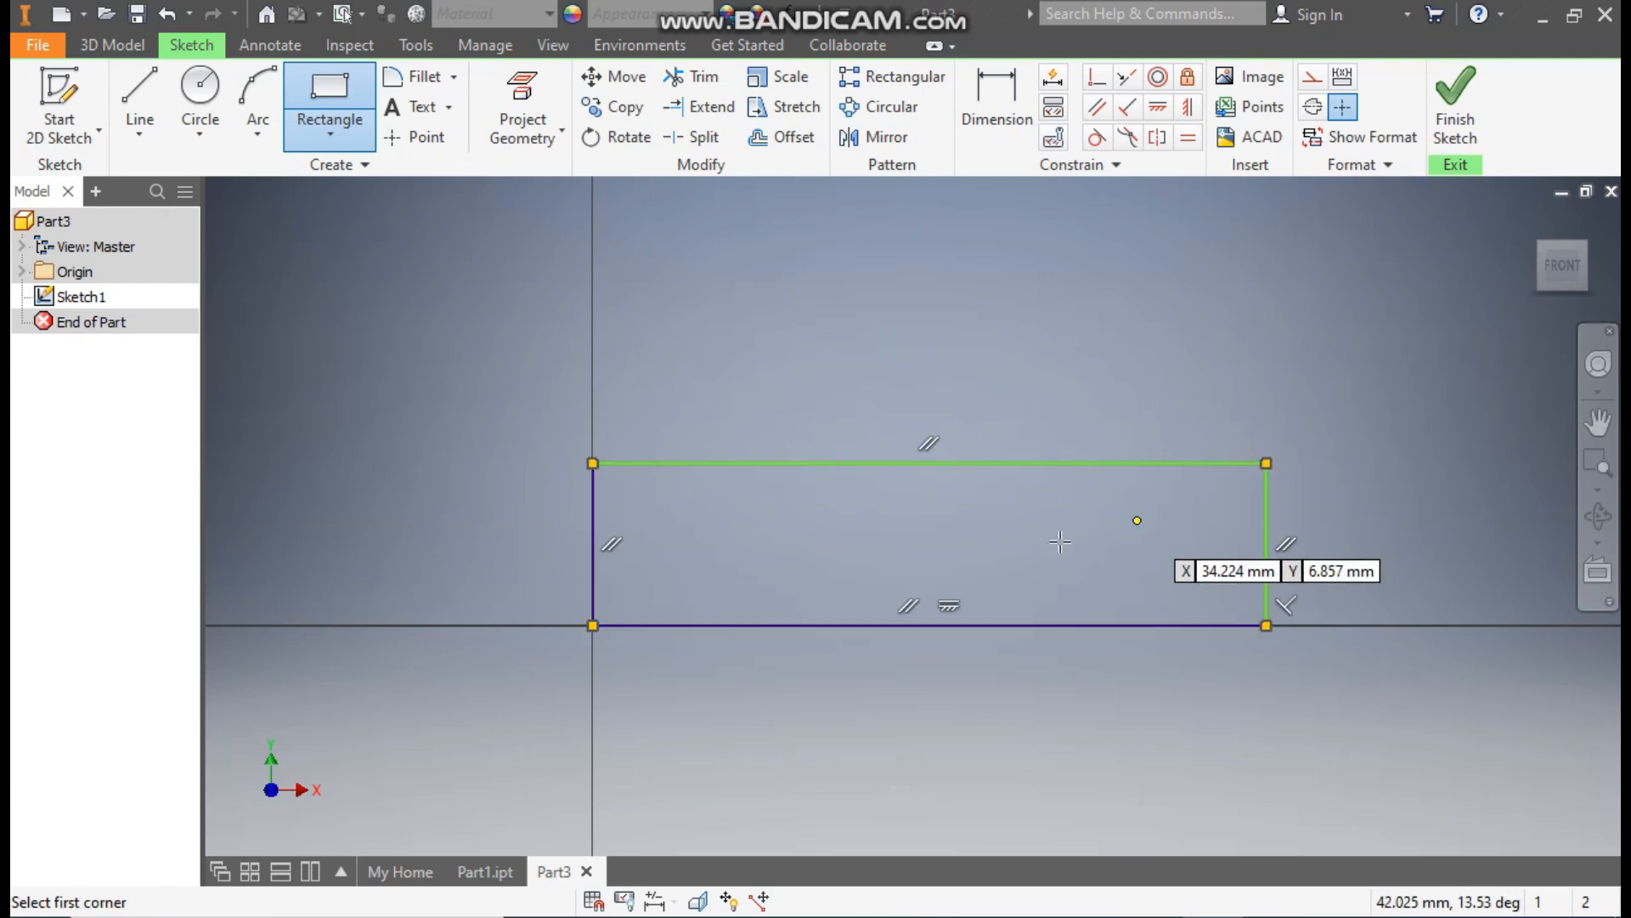
- Sketch a tall upright rectangle from the horizontal rectangle's lower edge and a narrow rectangle extending downward from the origin
{"action": "left_click", "coordinate": [741, 626]}
{"action": "left_click", "coordinate": [925, 187]}
{"action": "scroll", "coordinate": [1059, 374], "scroll_direction": "down", "scroll_amount": 3}
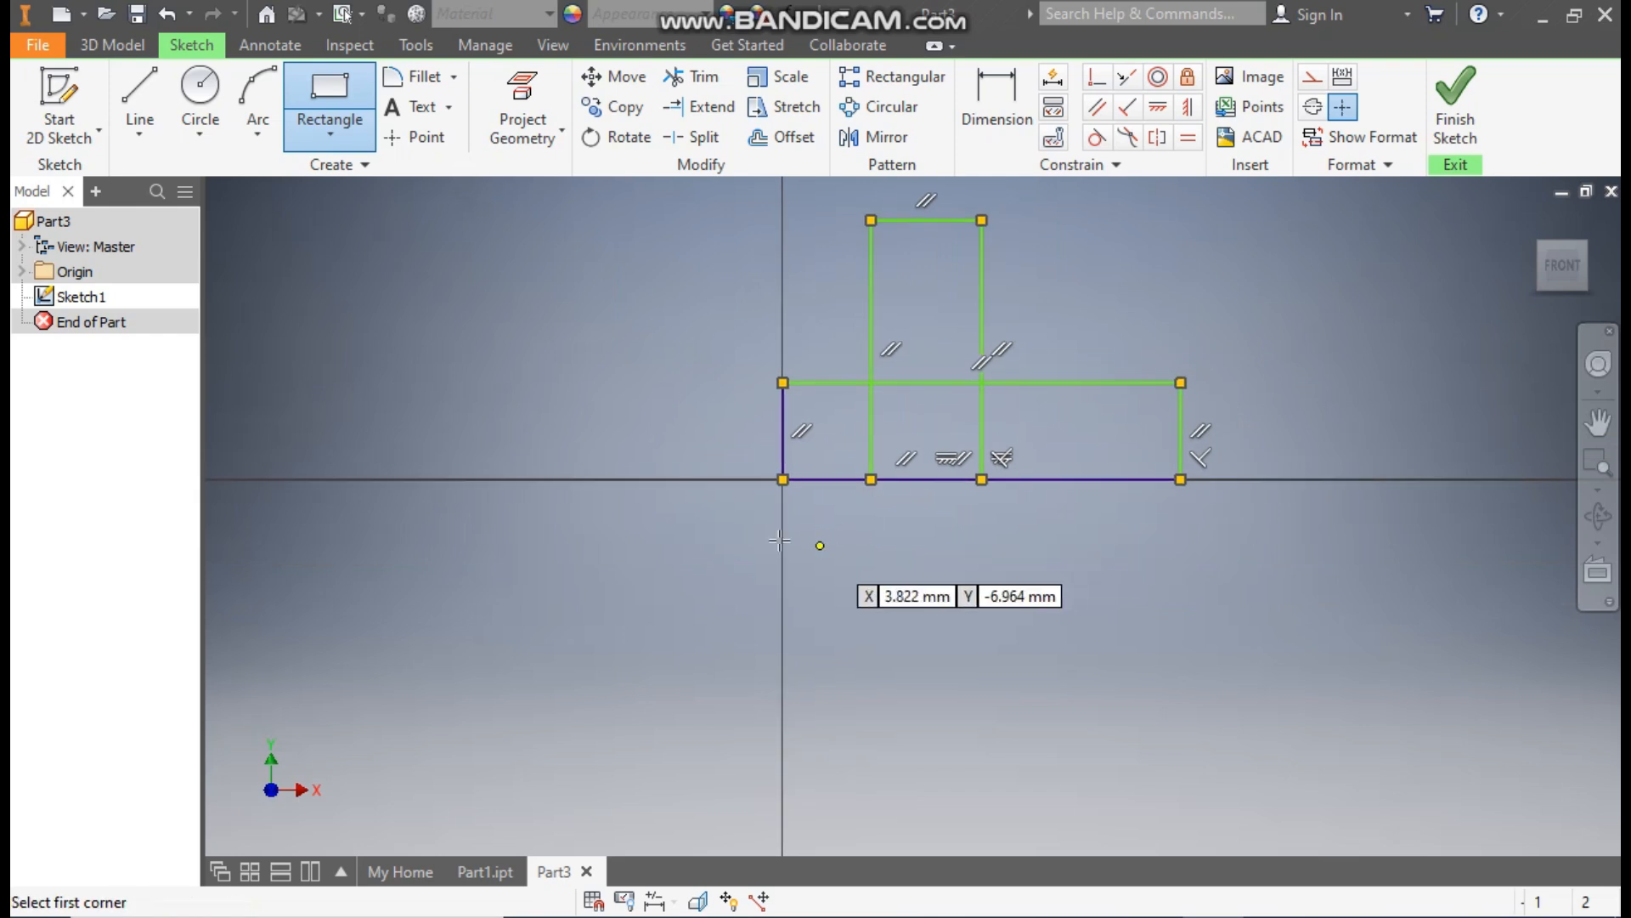
{"action": "left_click", "coordinate": [782, 480]}
{"action": "left_click", "coordinate": [908, 772]}
{"action": "middle_click_drag", "start_coordinate": [1111, 623], "coordinate": [1087, 654]}
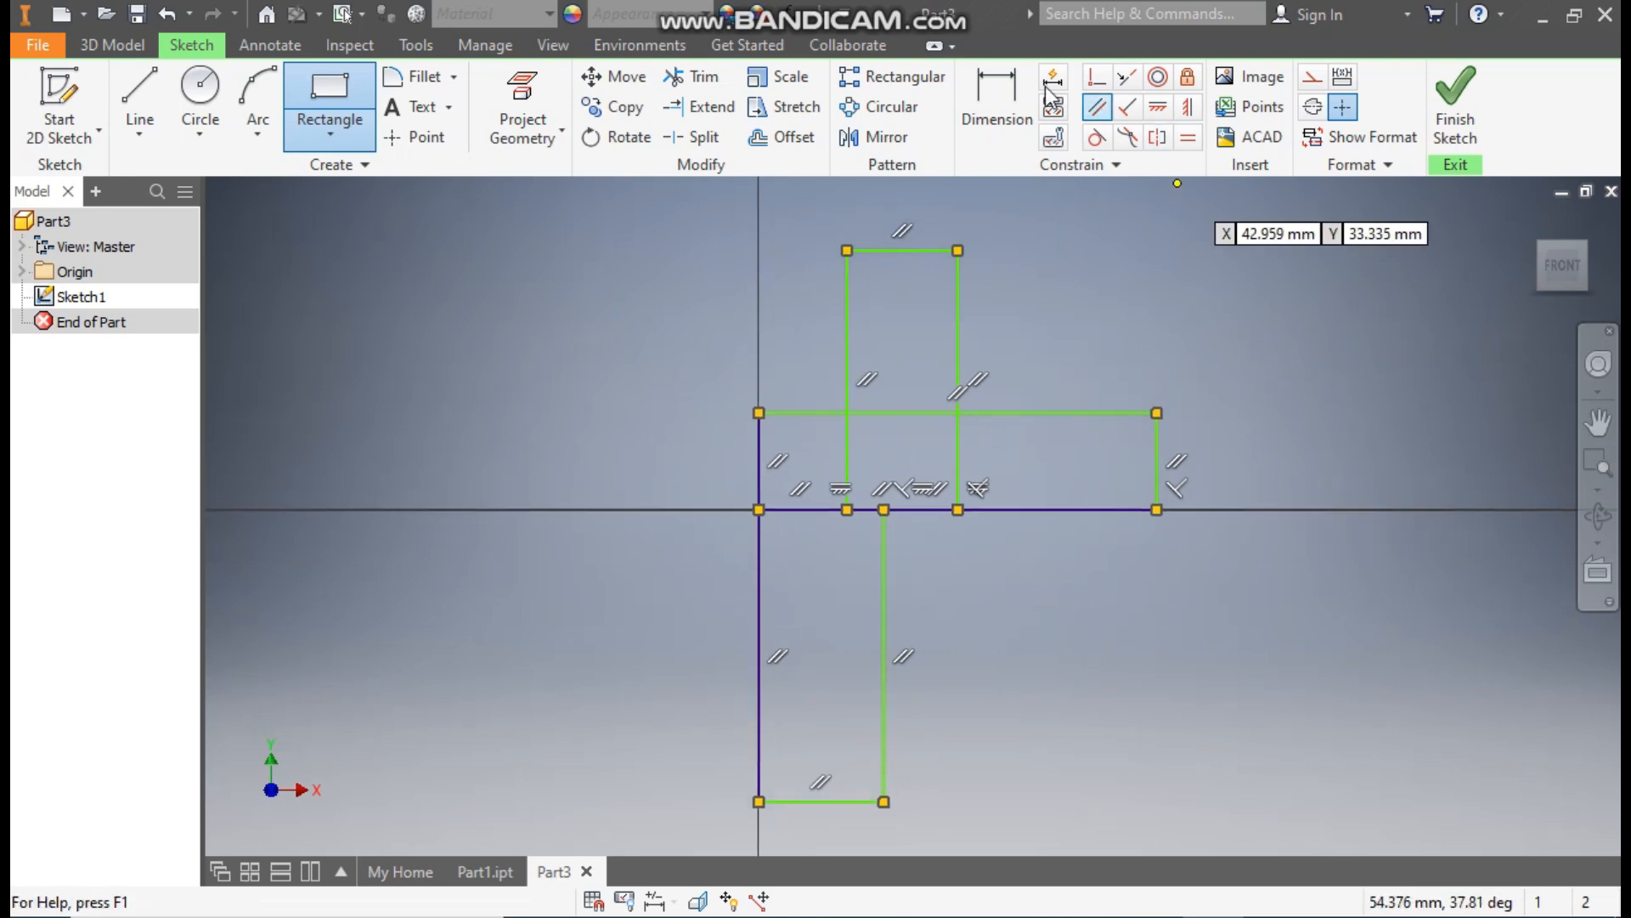
- Dimension the horizontal rectangle's height as 8 mm
{"action": "left_click", "coordinate": [990, 99]}
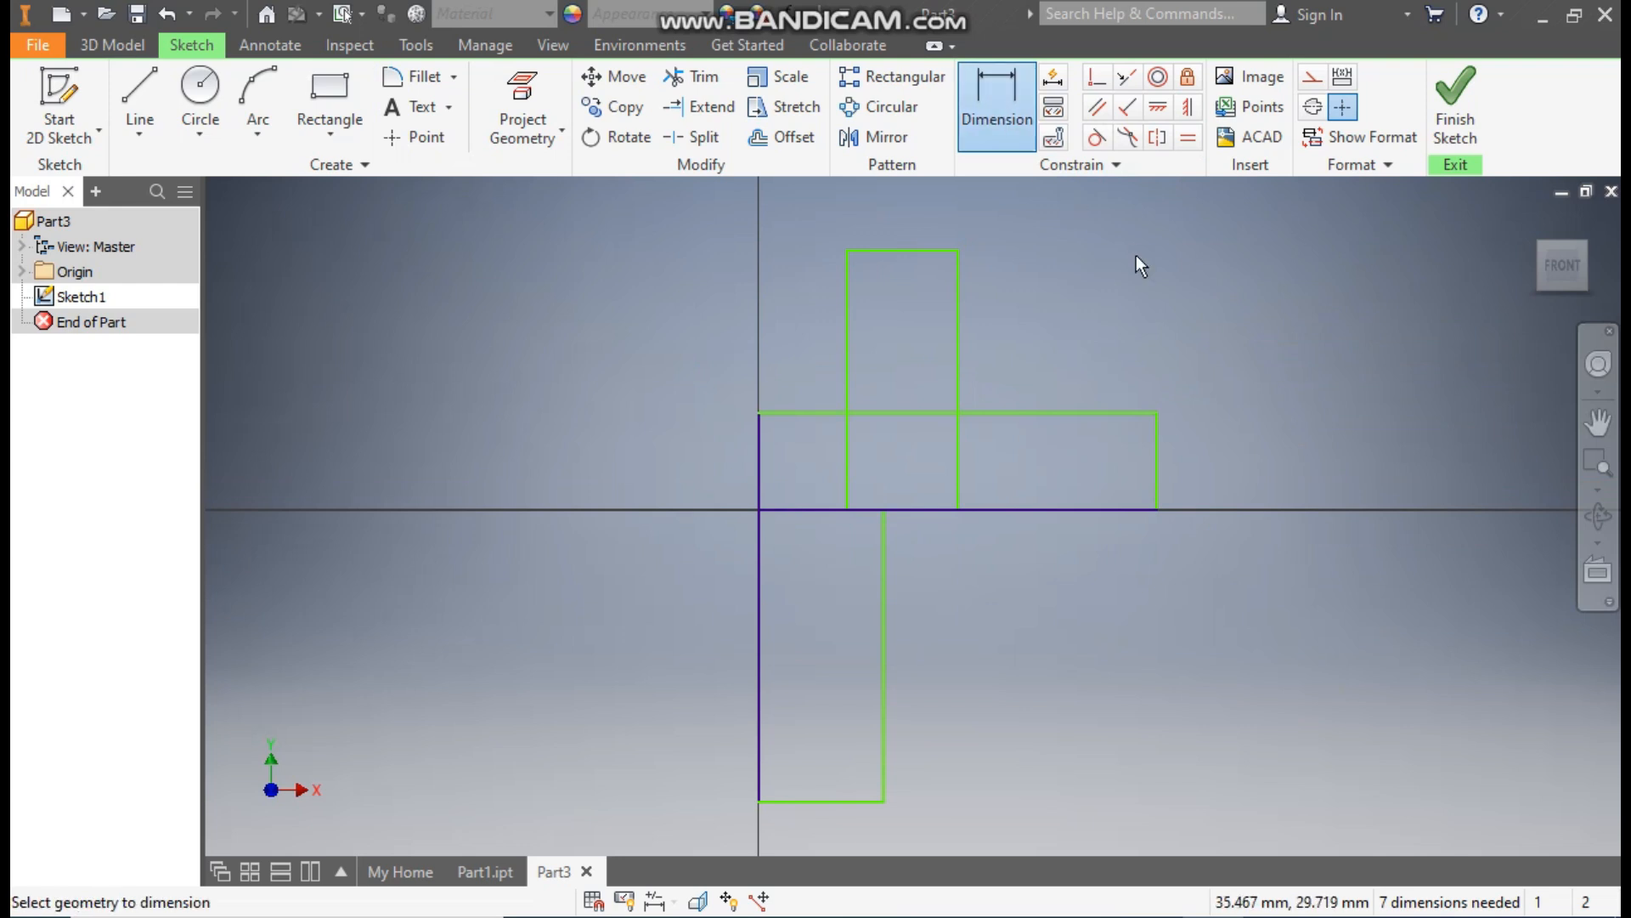
{"action": "left_click", "coordinate": [1161, 454]}
{"action": "left_click", "coordinate": [1224, 466]}
{"action": "type", "text": "8"}
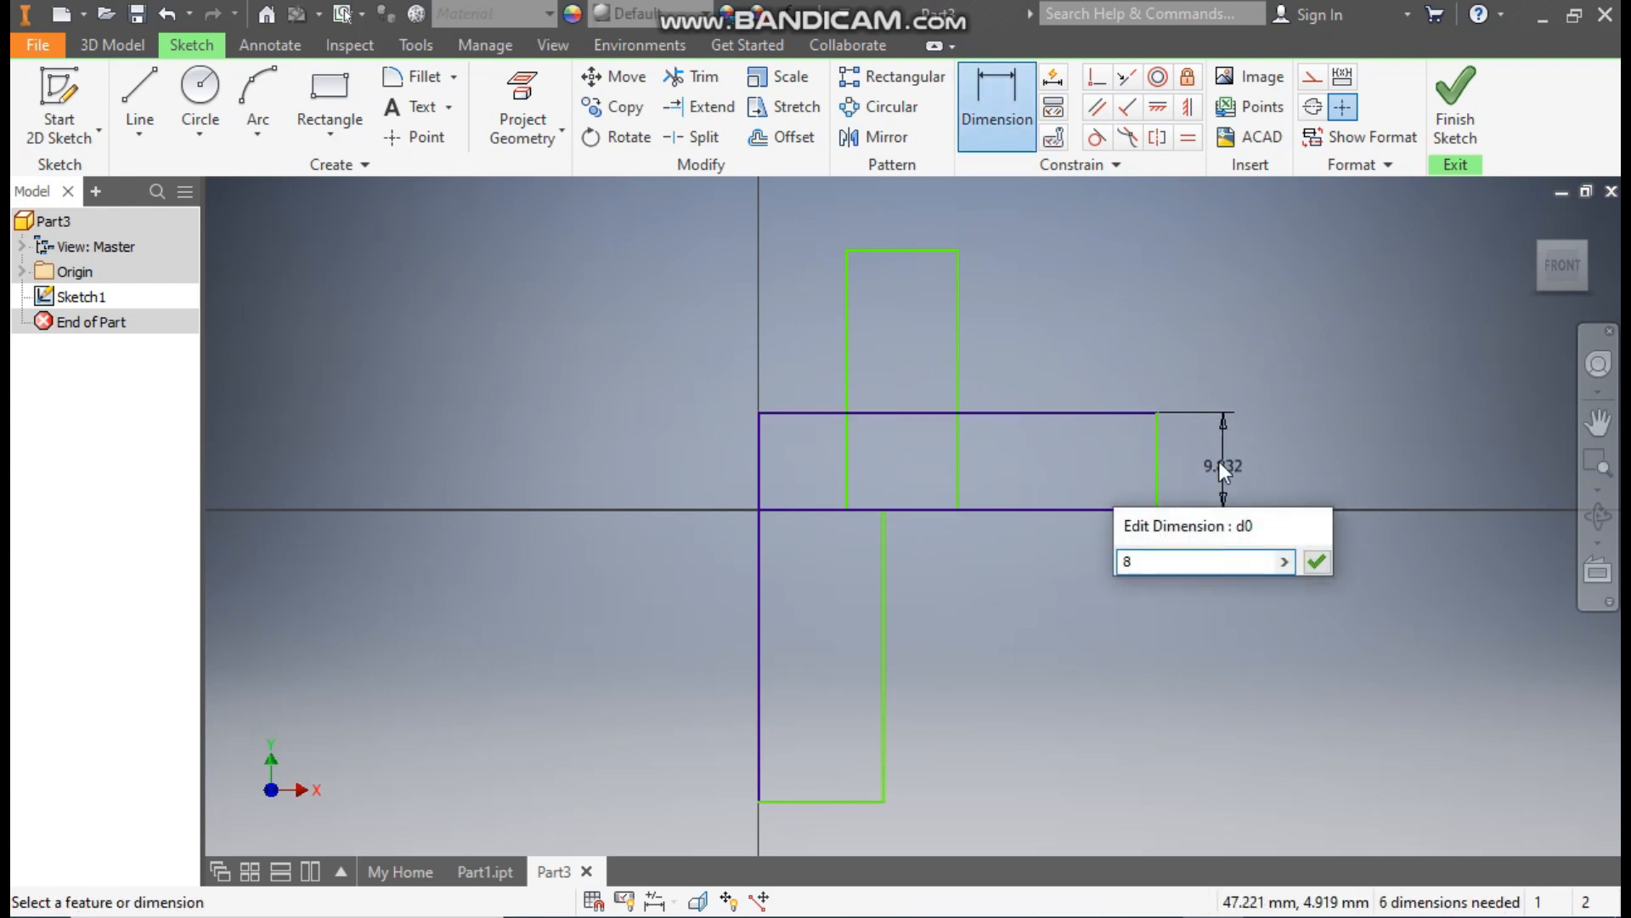
{"action": "key", "text": "Return"}
- Dimension the widths of the upright rectangle and the downward rectangle as 8 mm each
{"action": "left_click", "coordinate": [900, 299]}
{"action": "left_click", "coordinate": [893, 263]}
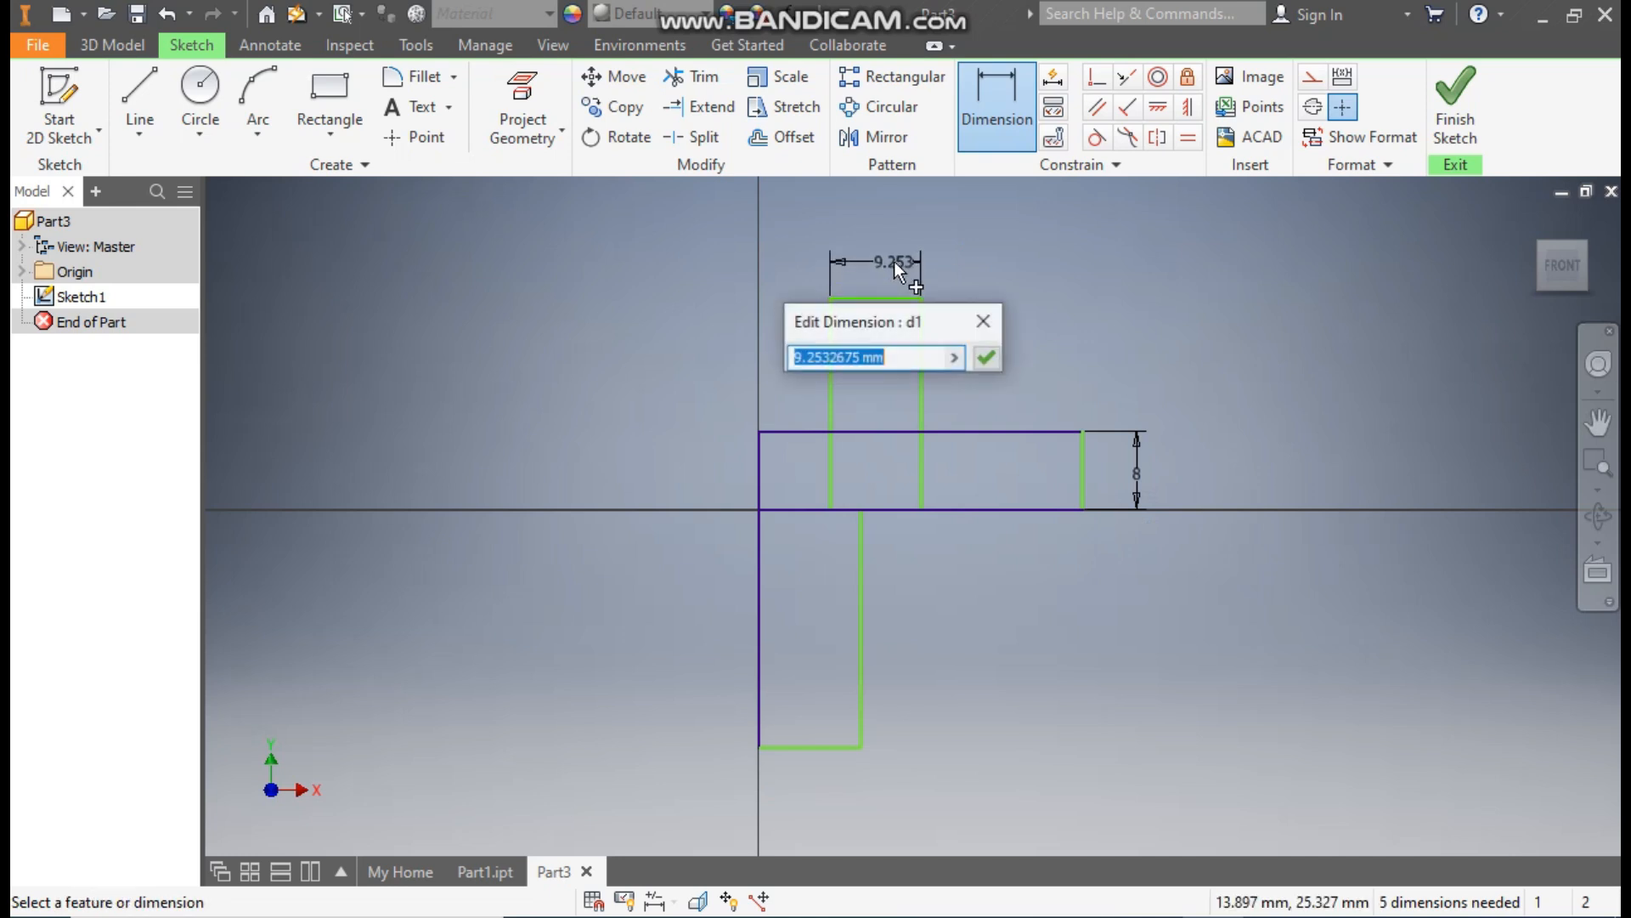
{"action": "type", "text": "8"}
{"action": "key", "text": "Return"}
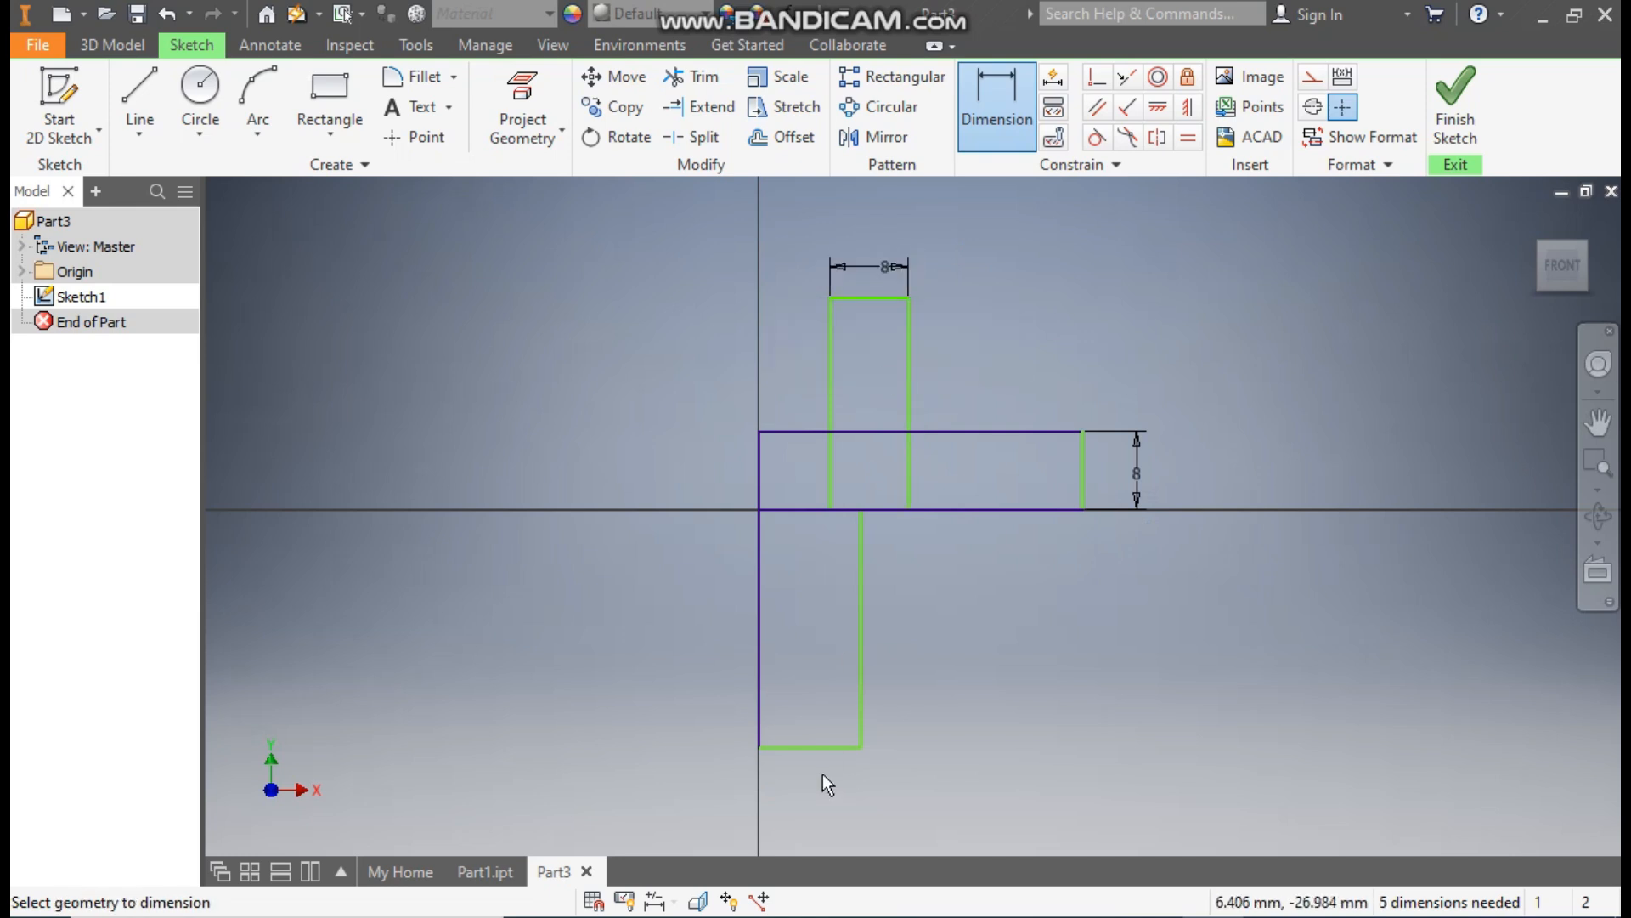
{"action": "left_click", "coordinate": [824, 749]}
{"action": "left_click", "coordinate": [824, 778]}
{"action": "type", "text": "8"}
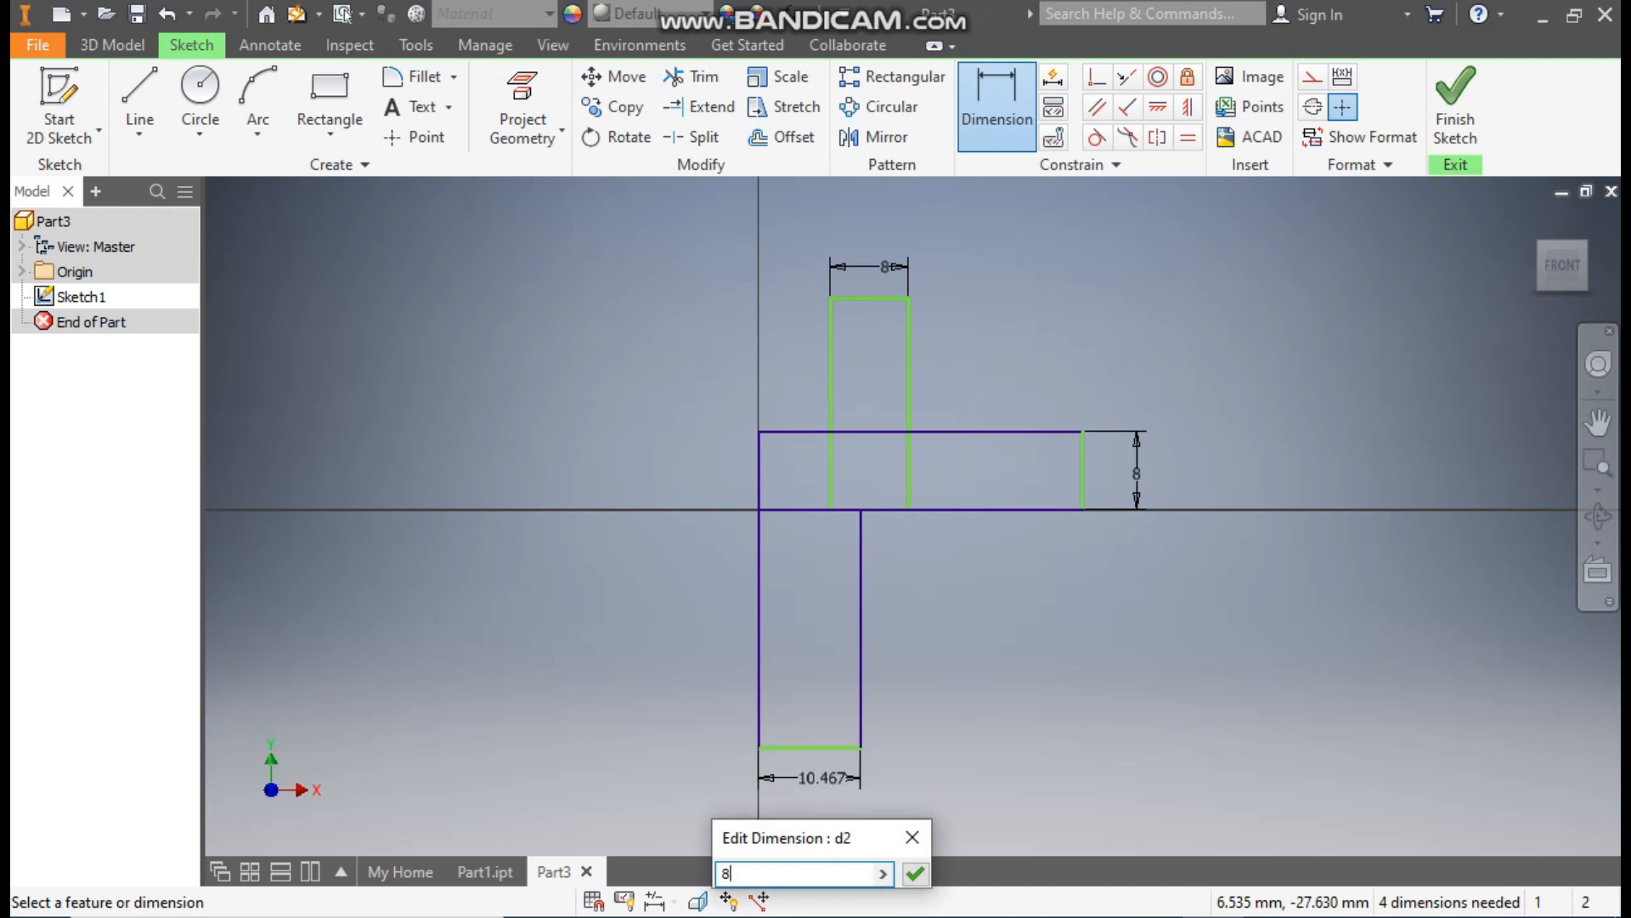
{"action": "key", "text": "Return"}
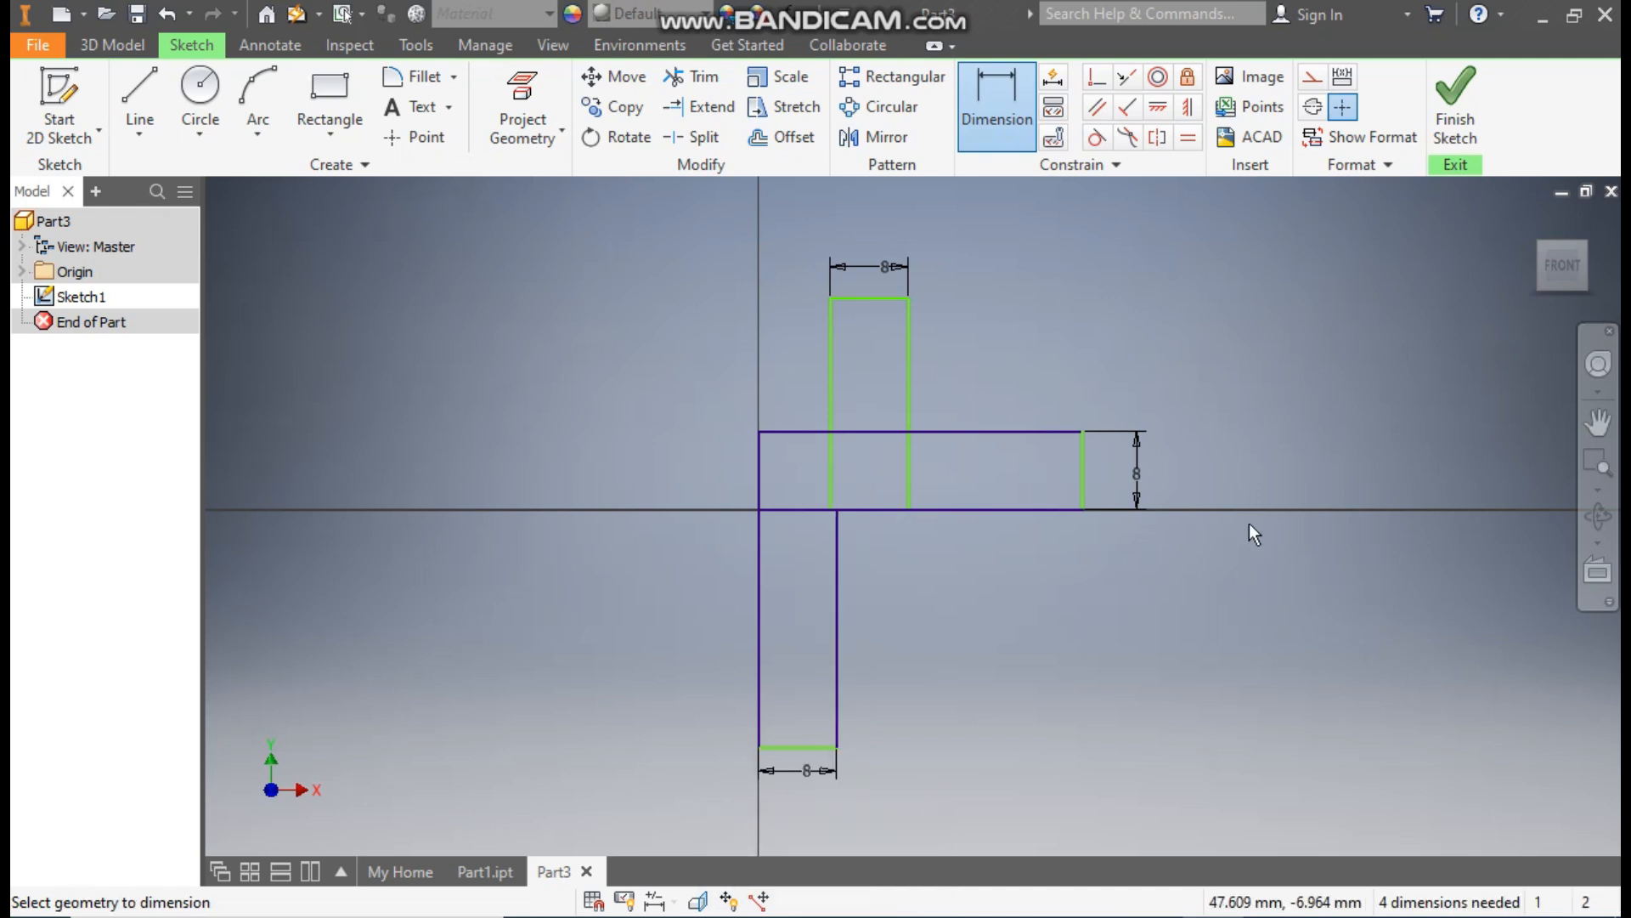
- Dimension the distance from the upright rectangle's right edge to the horizontal rectangle's right end as 21 mm
{"action": "left_click", "coordinate": [914, 399]}
{"action": "left_click", "coordinate": [1084, 455]}
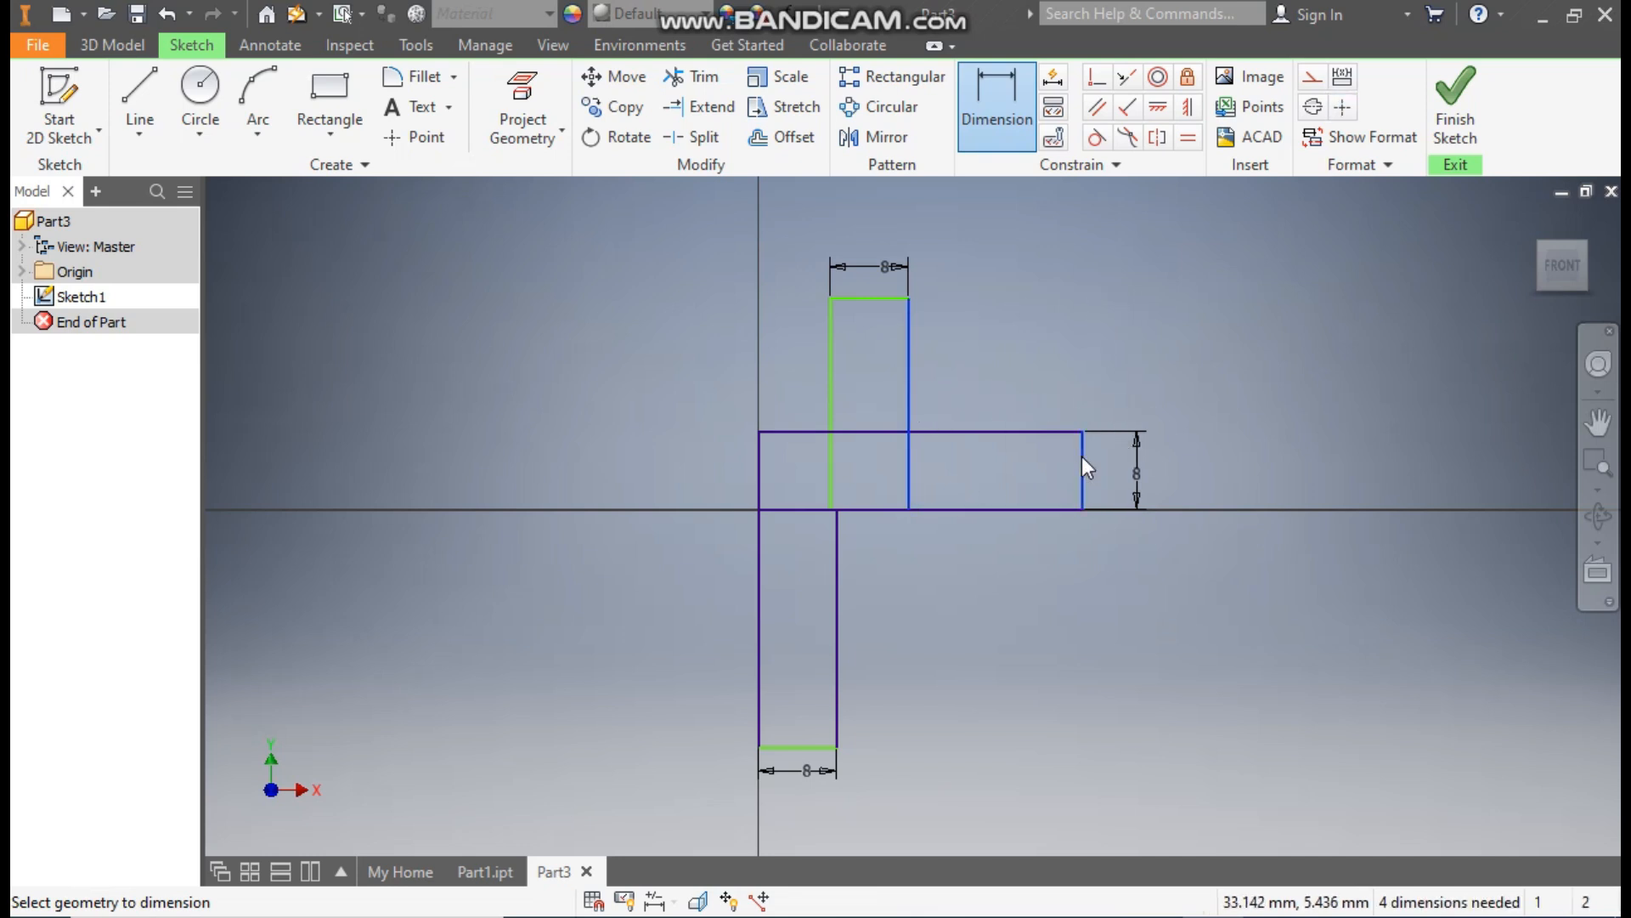
{"action": "left_click", "coordinate": [1025, 366]}
{"action": "type", "text": "21"}
{"action": "key", "text": "Return"}
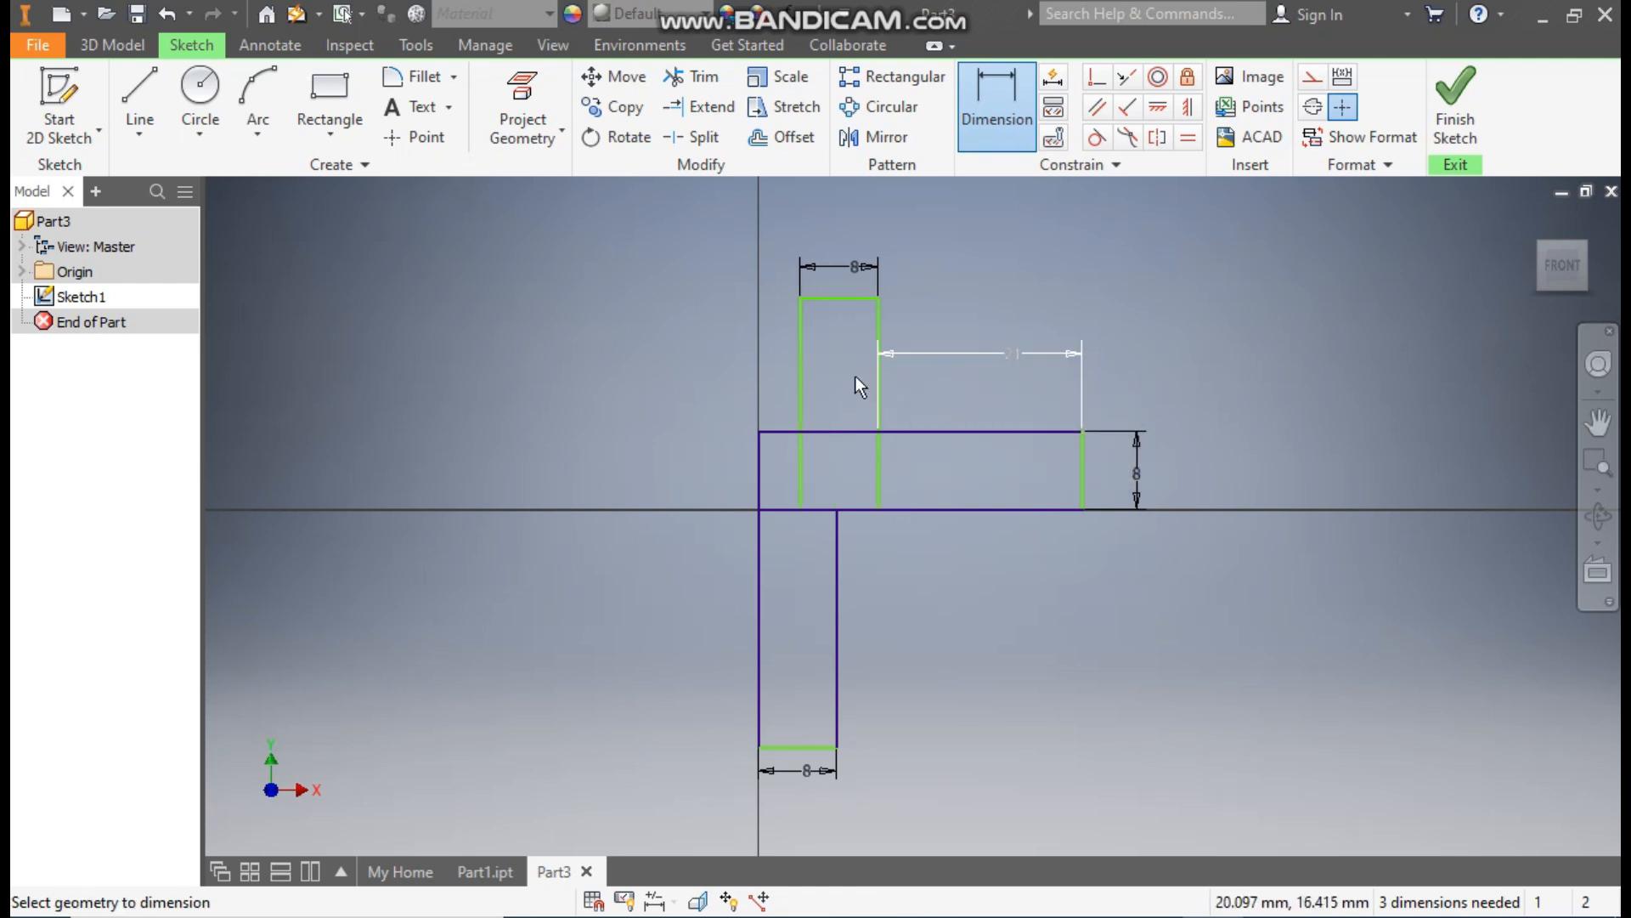
- Dimension the distance from the horizontal rectangle's left end to the upright rectangle's left edge as 8 mm
{"action": "left_click", "coordinate": [757, 440]}
{"action": "left_click", "coordinate": [799, 386]}
{"action": "left_click", "coordinate": [783, 385]}
{"action": "type", "text": "8"}
{"action": "key", "text": "Return"}
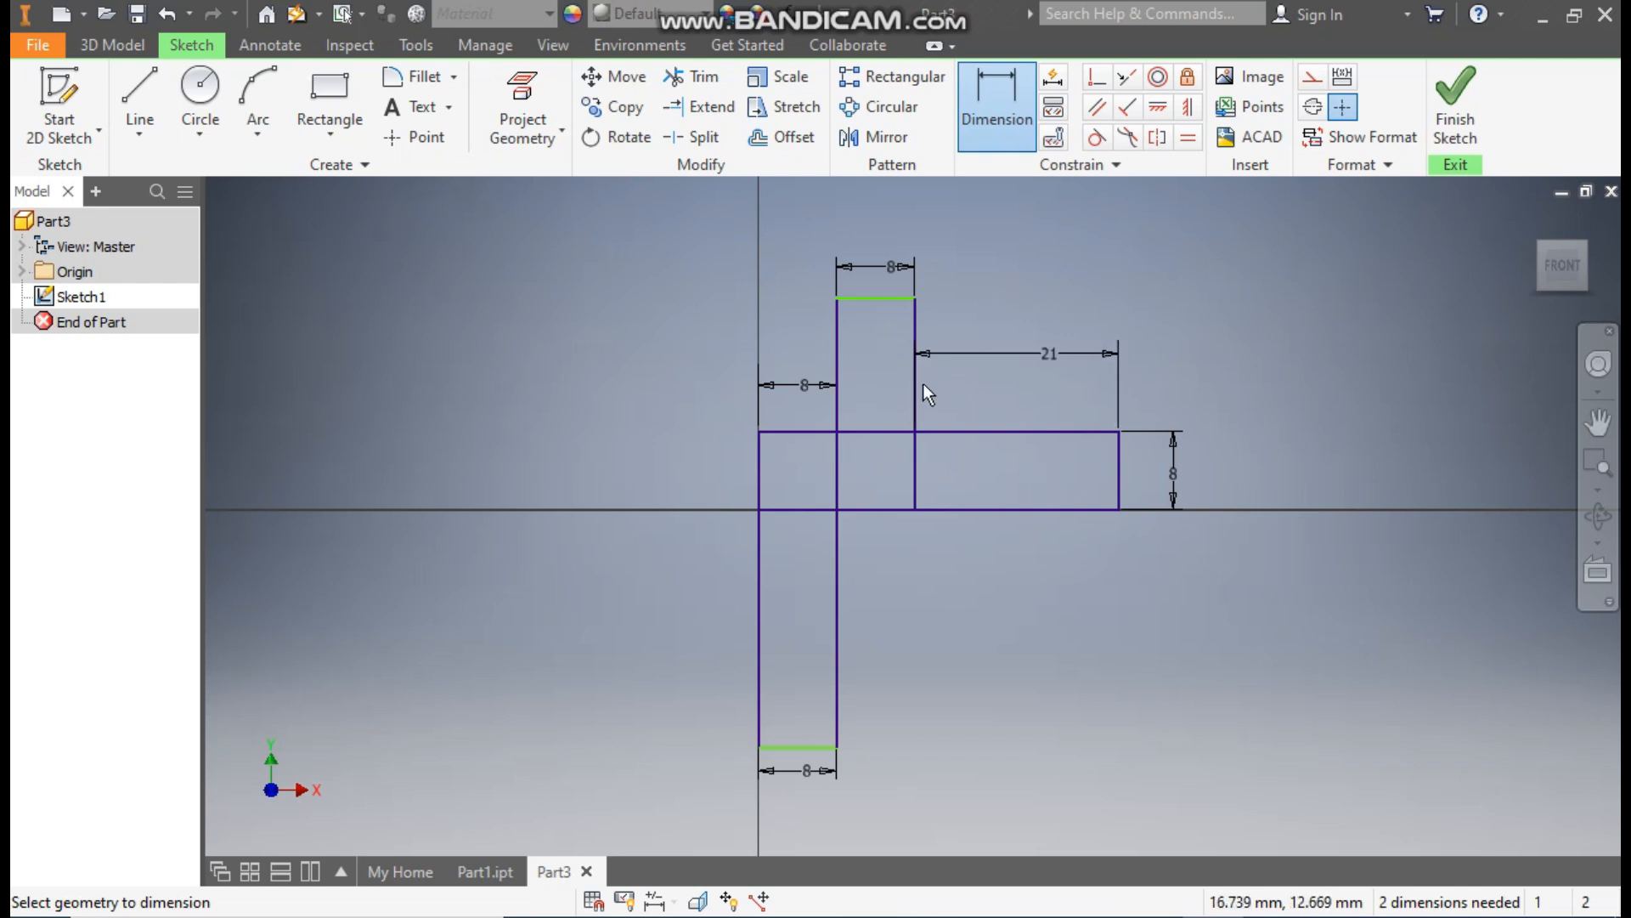
- Dimension the height from the downward rectangle's bottom edge to the horizontal rectangle's top edge as 35 mm
{"action": "left_click", "coordinate": [786, 432]}
{"action": "left_click", "coordinate": [807, 750]}
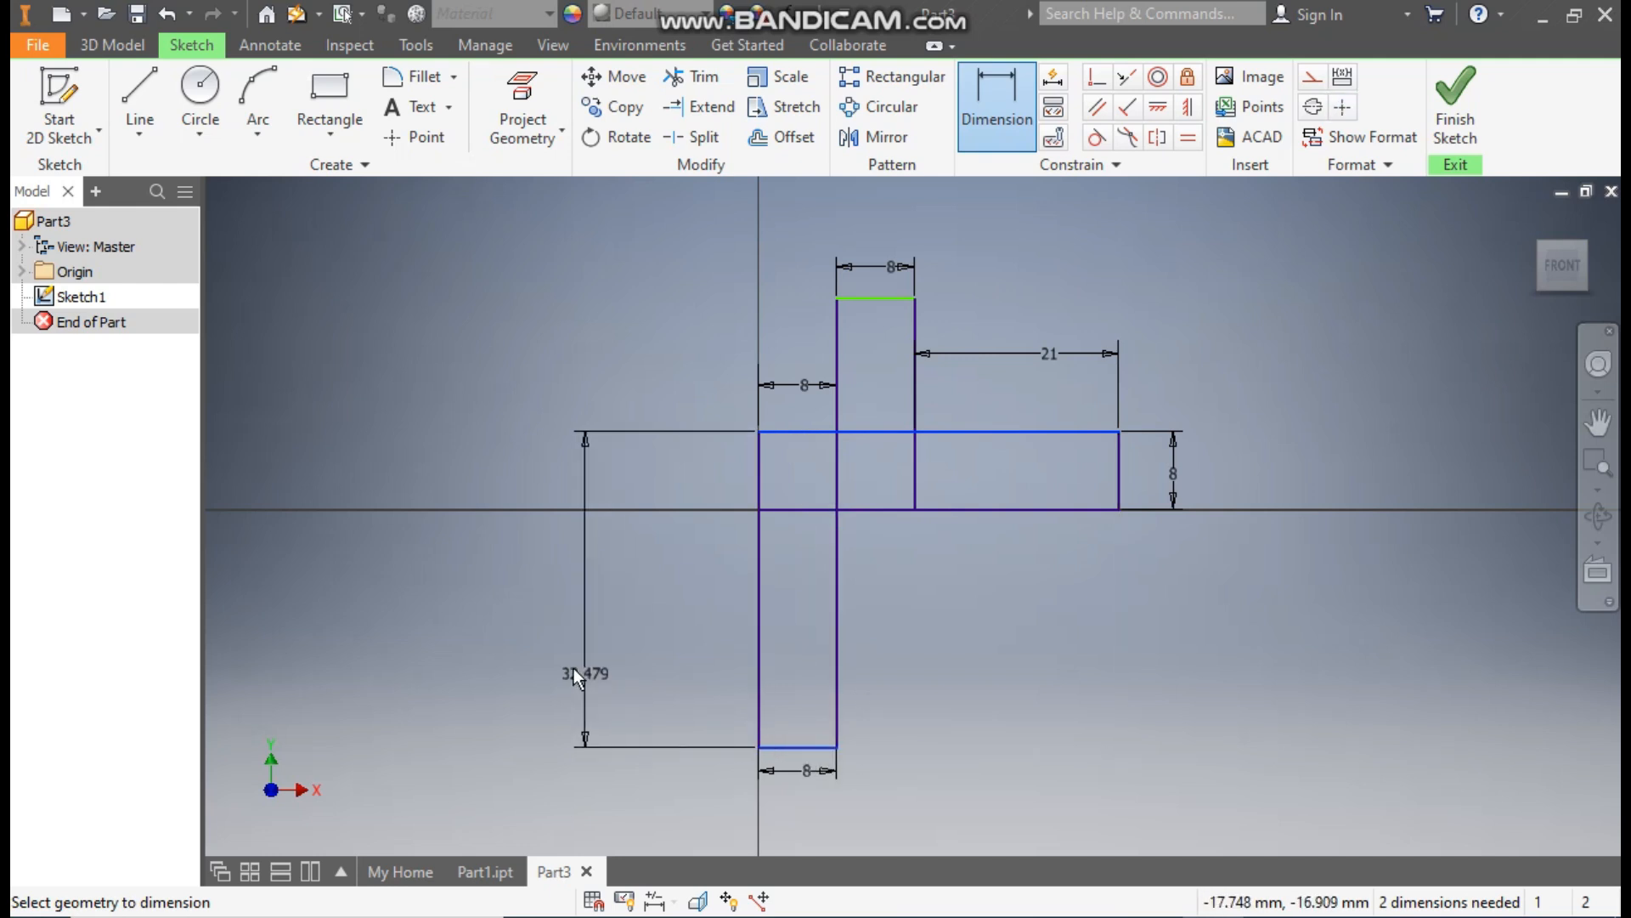
{"action": "left_click", "coordinate": [578, 640]}
{"action": "type", "text": "35"}
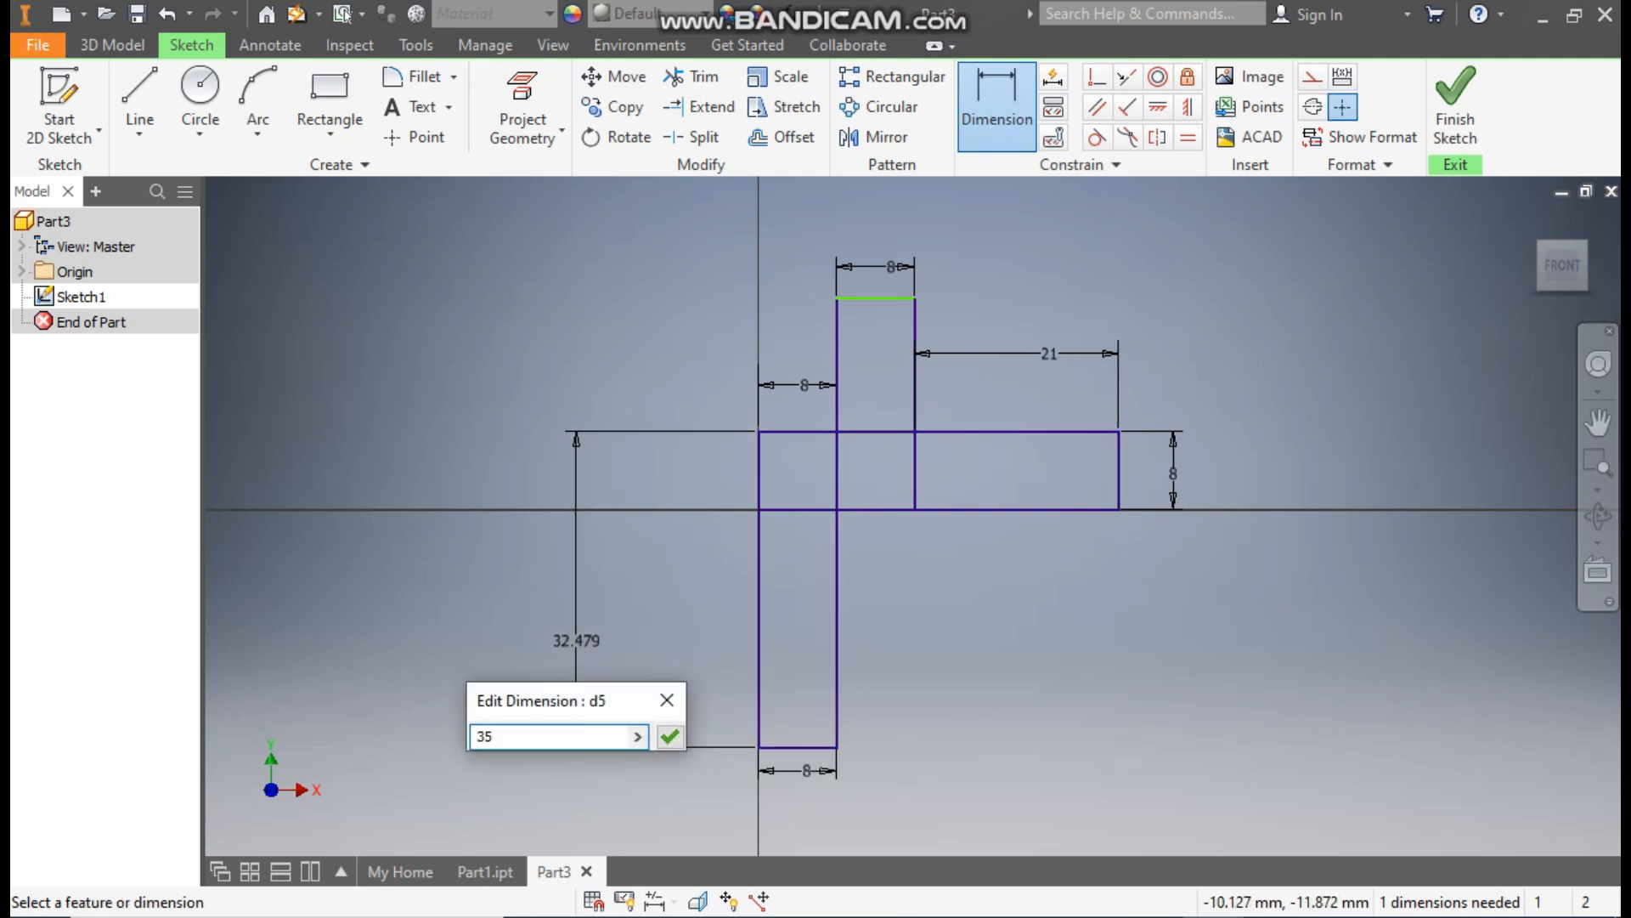
{"action": "key", "text": "Return"}
- Dimension the overall height from the lowest edge to the upright rectangle's top edge as 70 mm and finish the sketch
{"action": "left_click", "coordinate": [877, 298]}
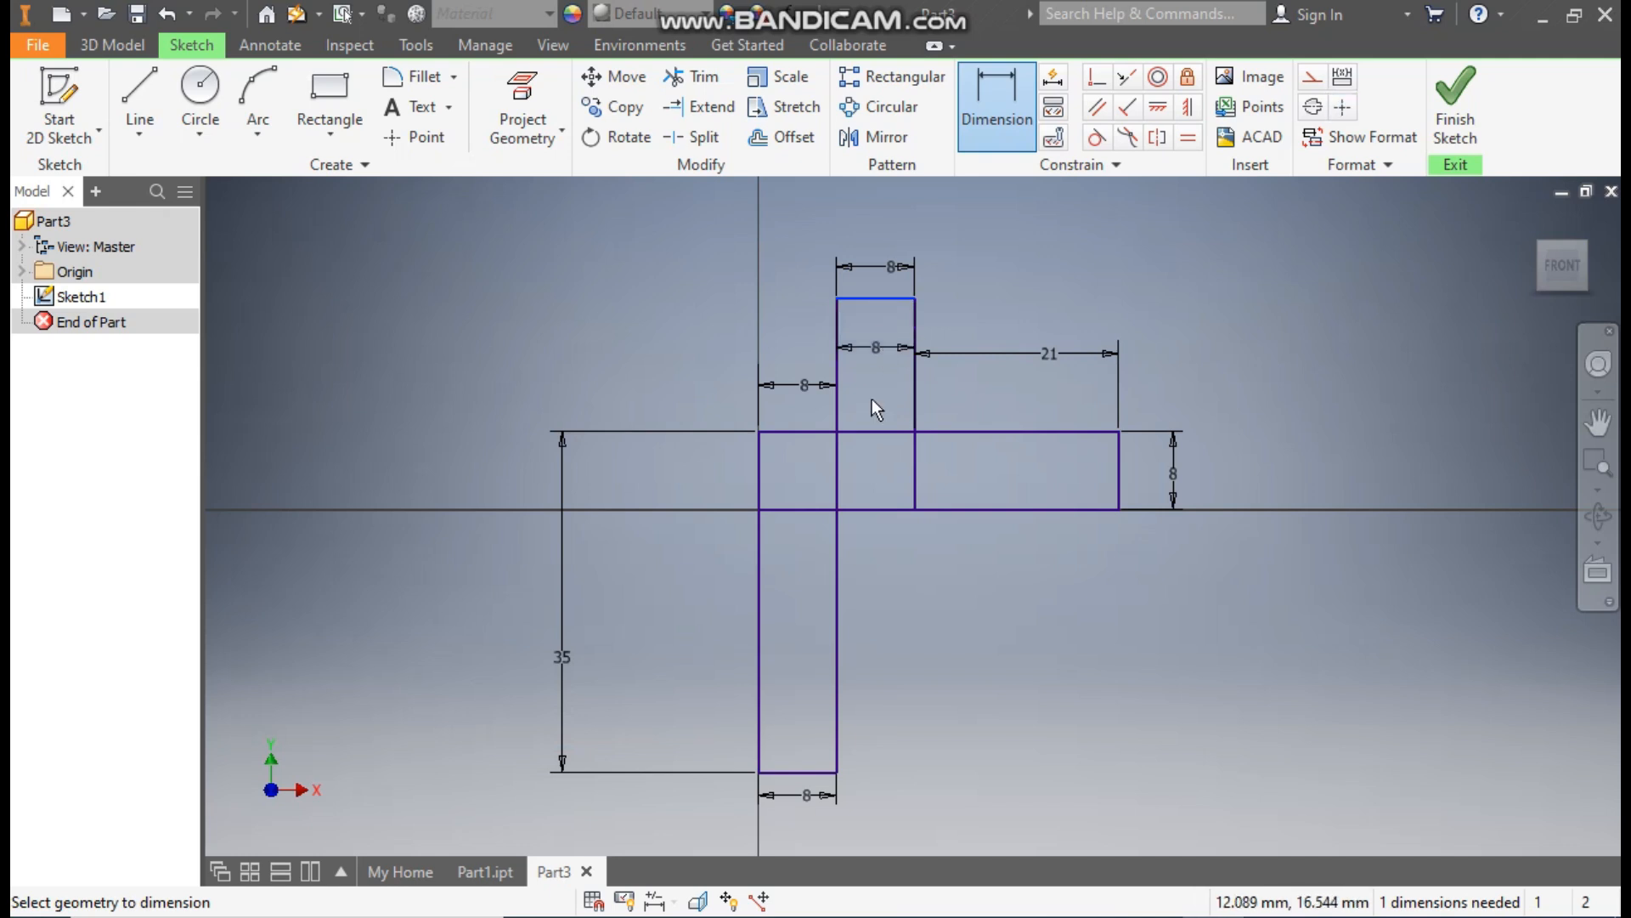
{"action": "left_click", "coordinate": [799, 771]}
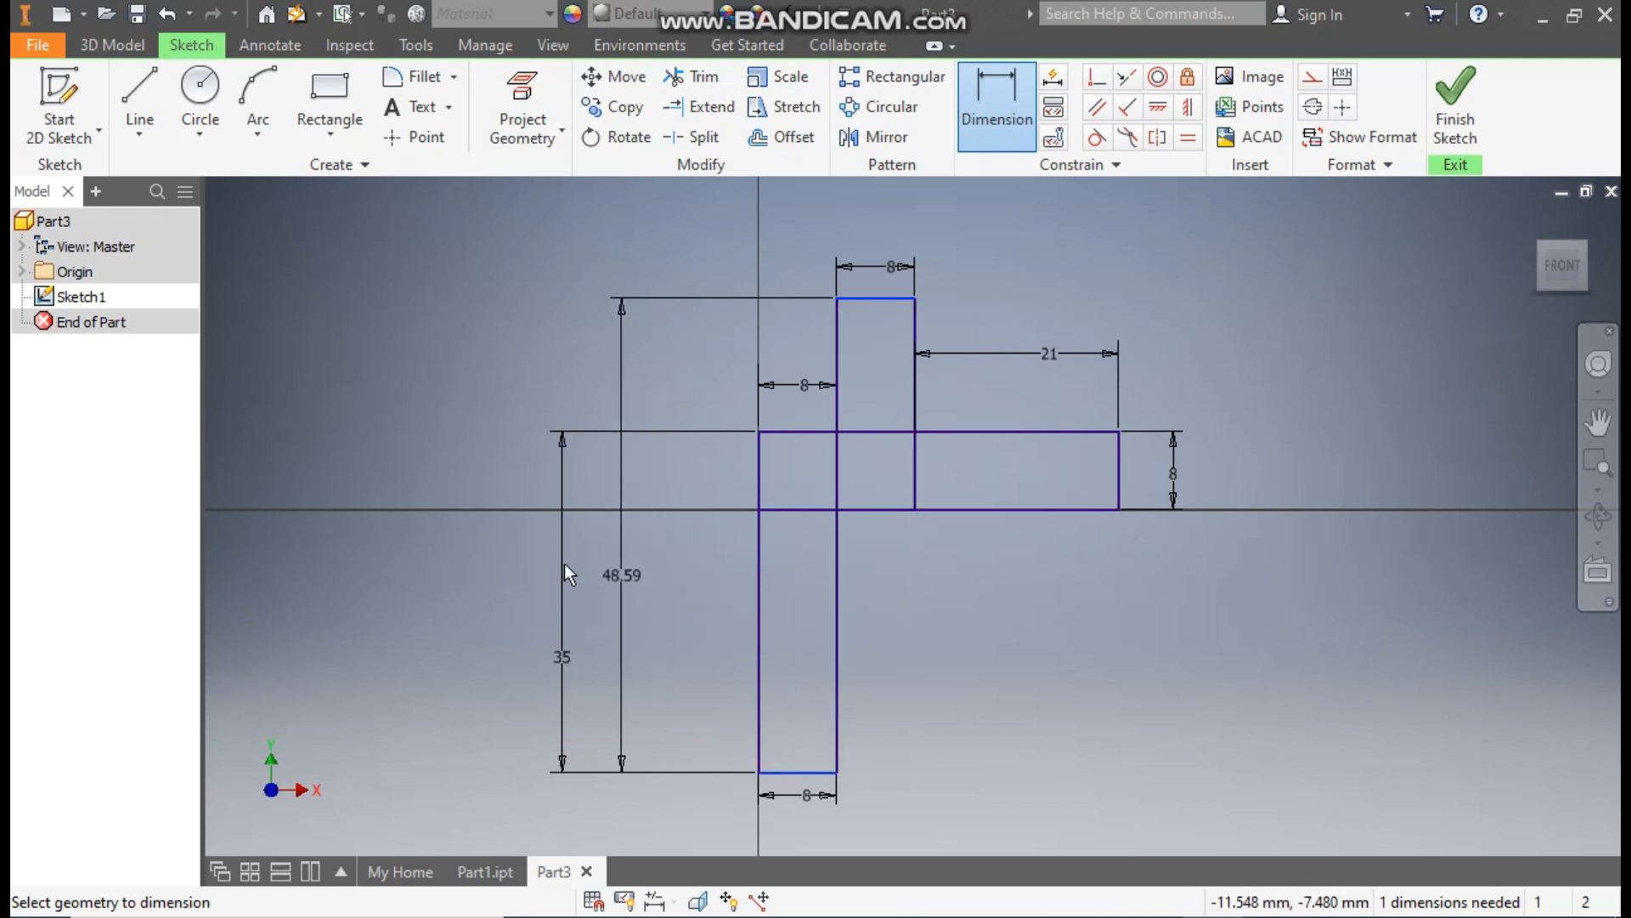
{"action": "left_click", "coordinate": [440, 559]}
{"action": "type", "text": "70"}
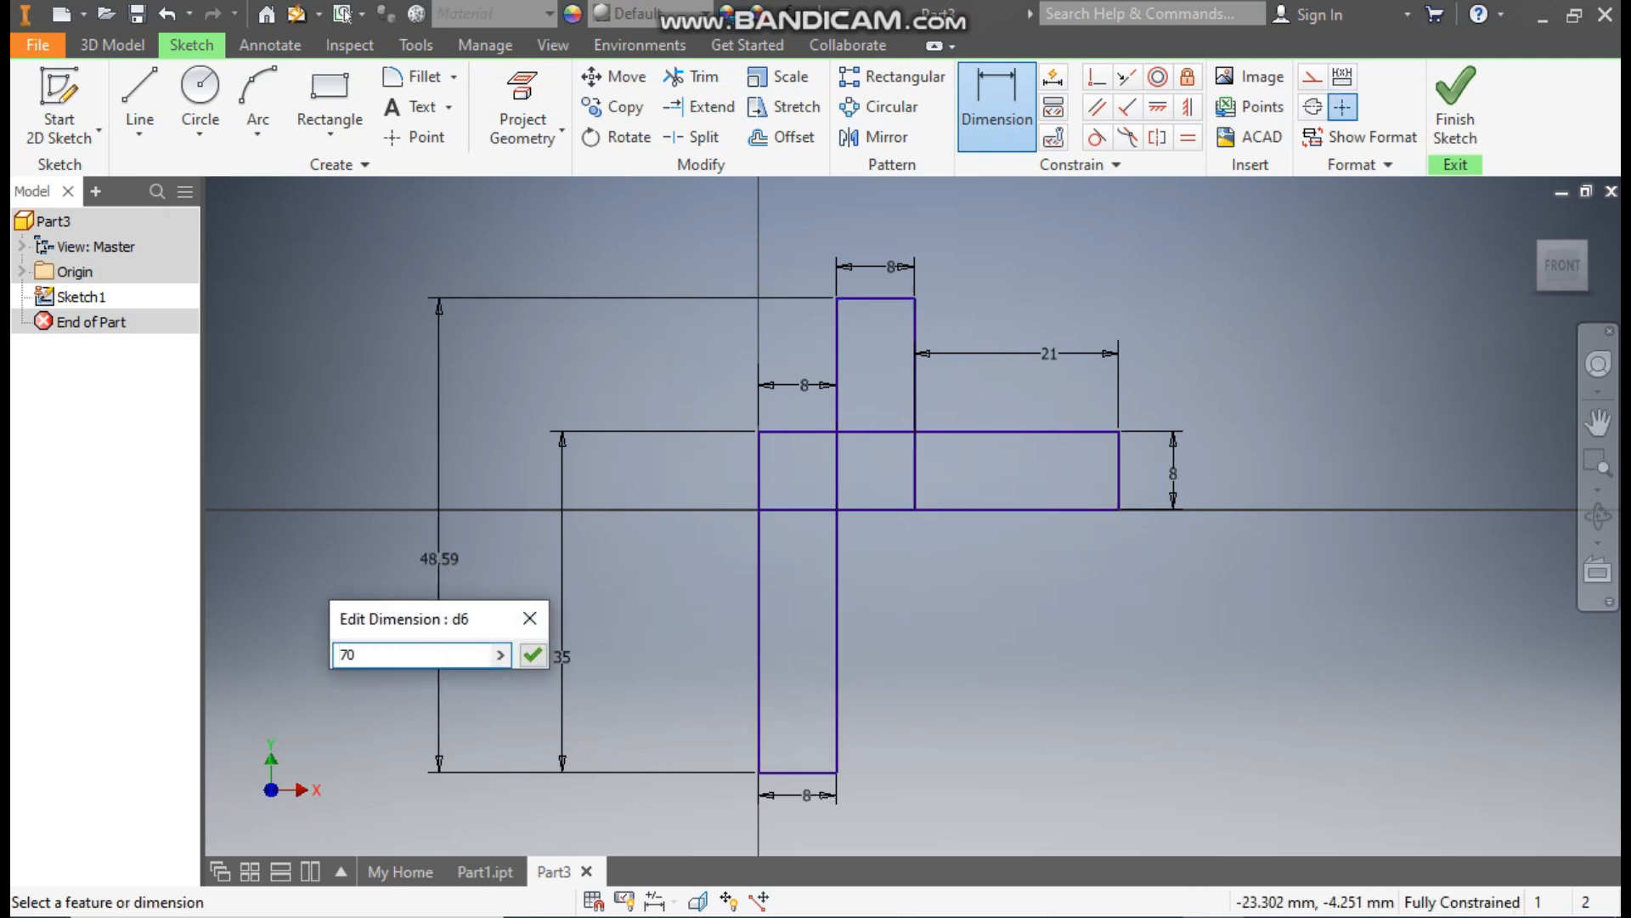
{"action": "key", "text": "Return"}
{"action": "scroll", "coordinate": [827, 532], "scroll_direction": "up", "scroll_amount": 3}
{"action": "middle_click_drag", "start_coordinate": [908, 543], "coordinate": [877, 568]}
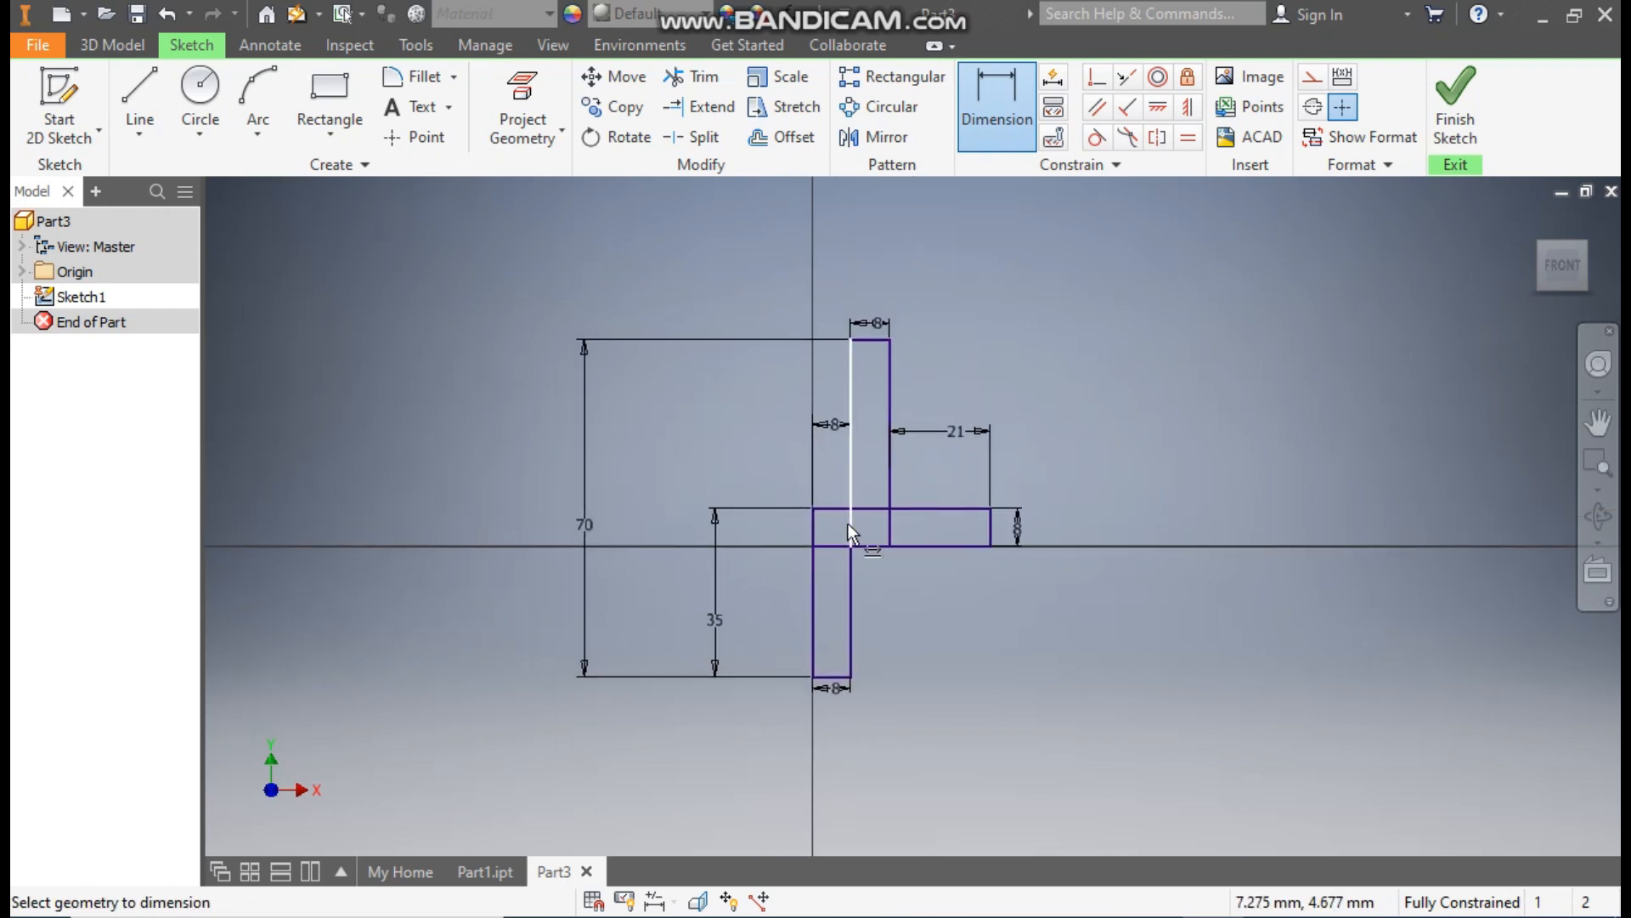
{"action": "left_click", "coordinate": [1456, 106]}
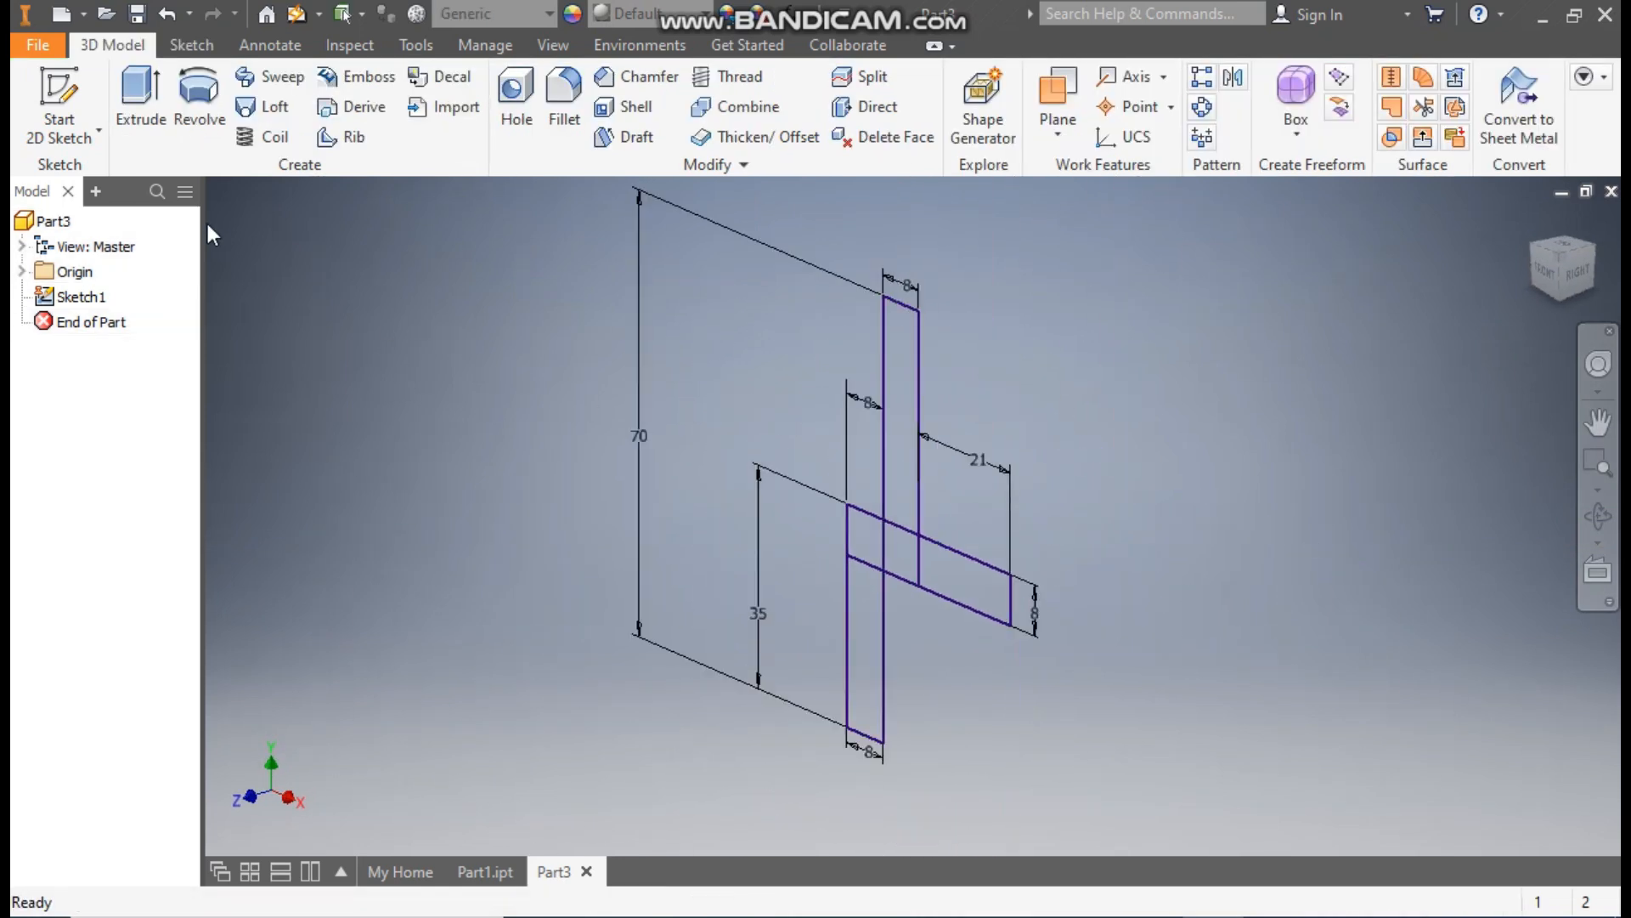
- Extrude all regions of the sketched profile symmetrically by a total of 100 mm
{"action": "left_click", "coordinate": [155, 102]}
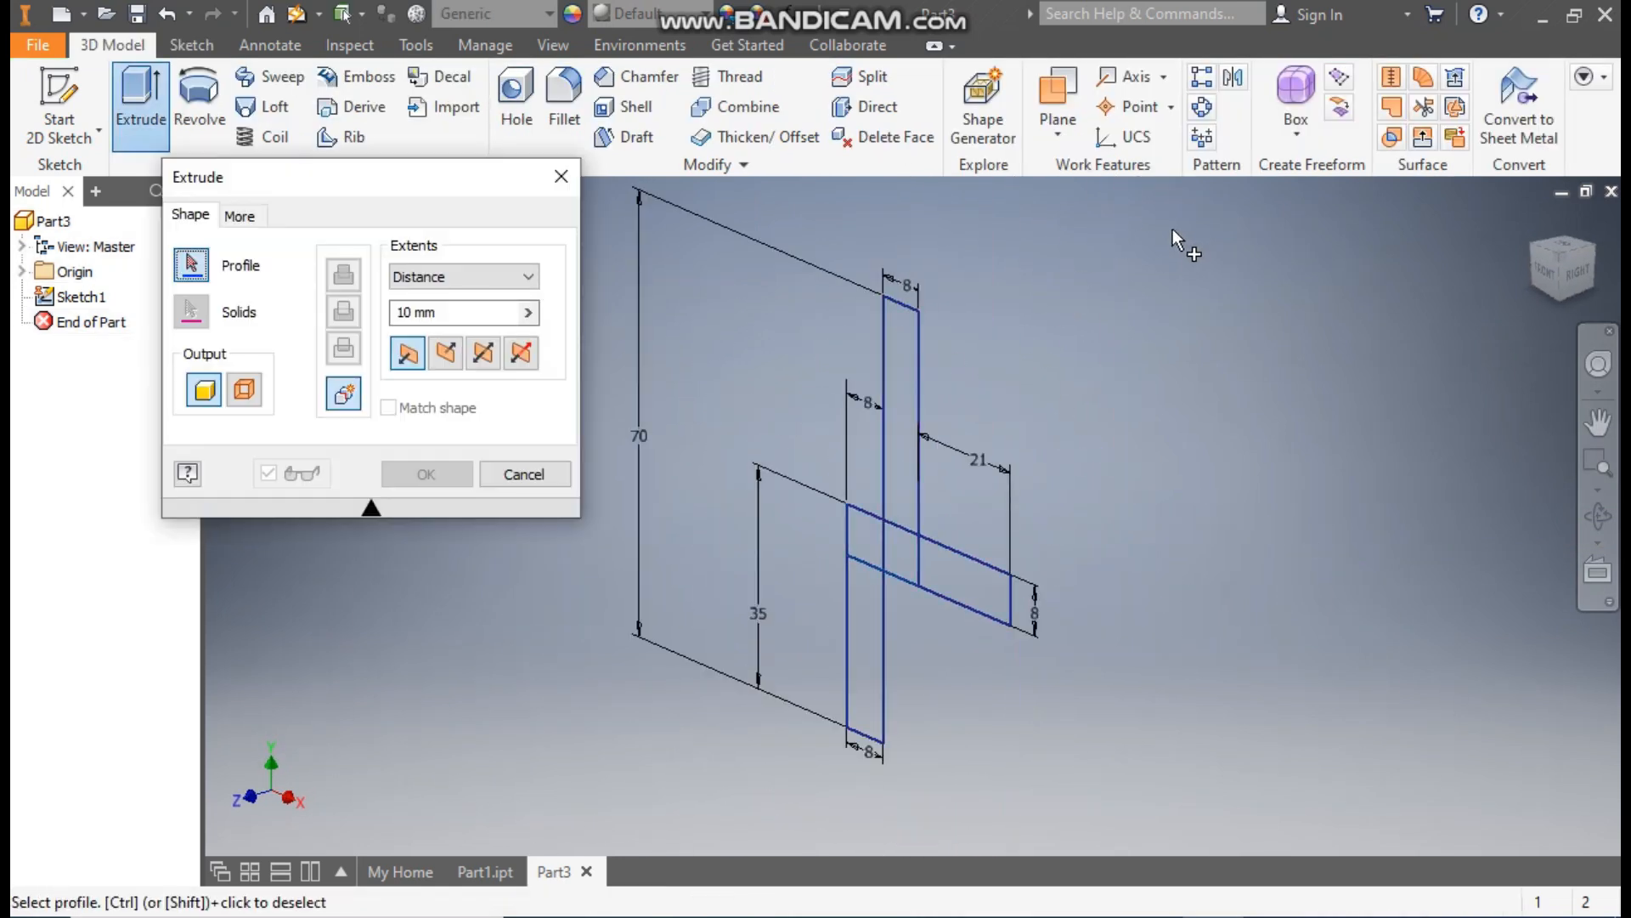
{"action": "left_click_drag", "start_coordinate": [783, 657], "coordinate": [678, 780]}
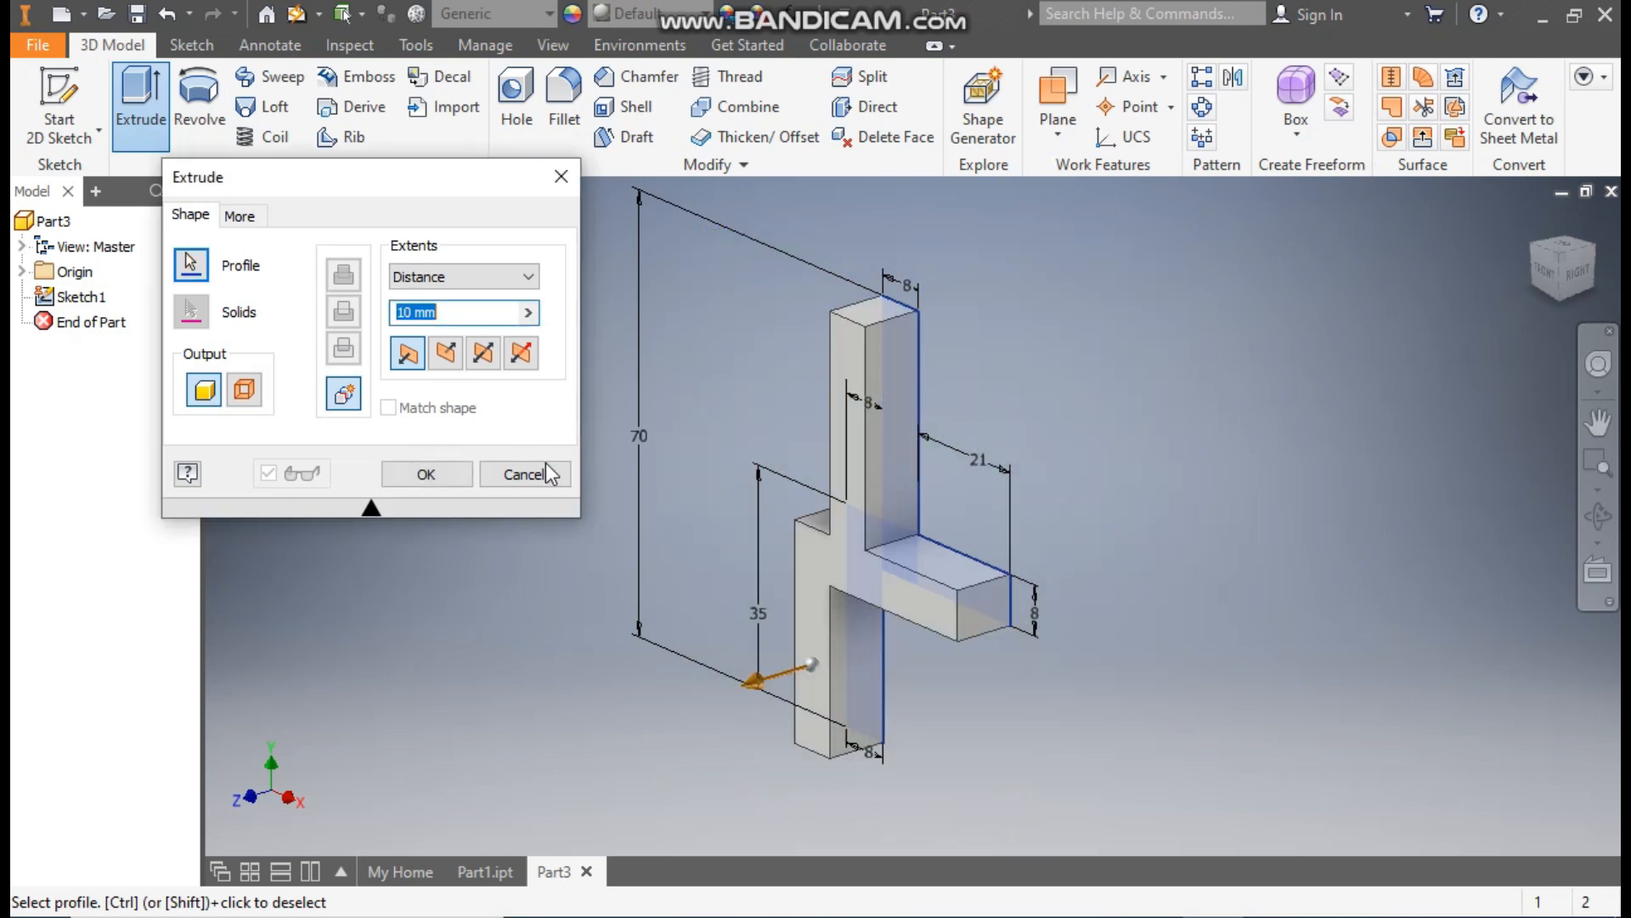
{"action": "left_click", "coordinate": [483, 353]}
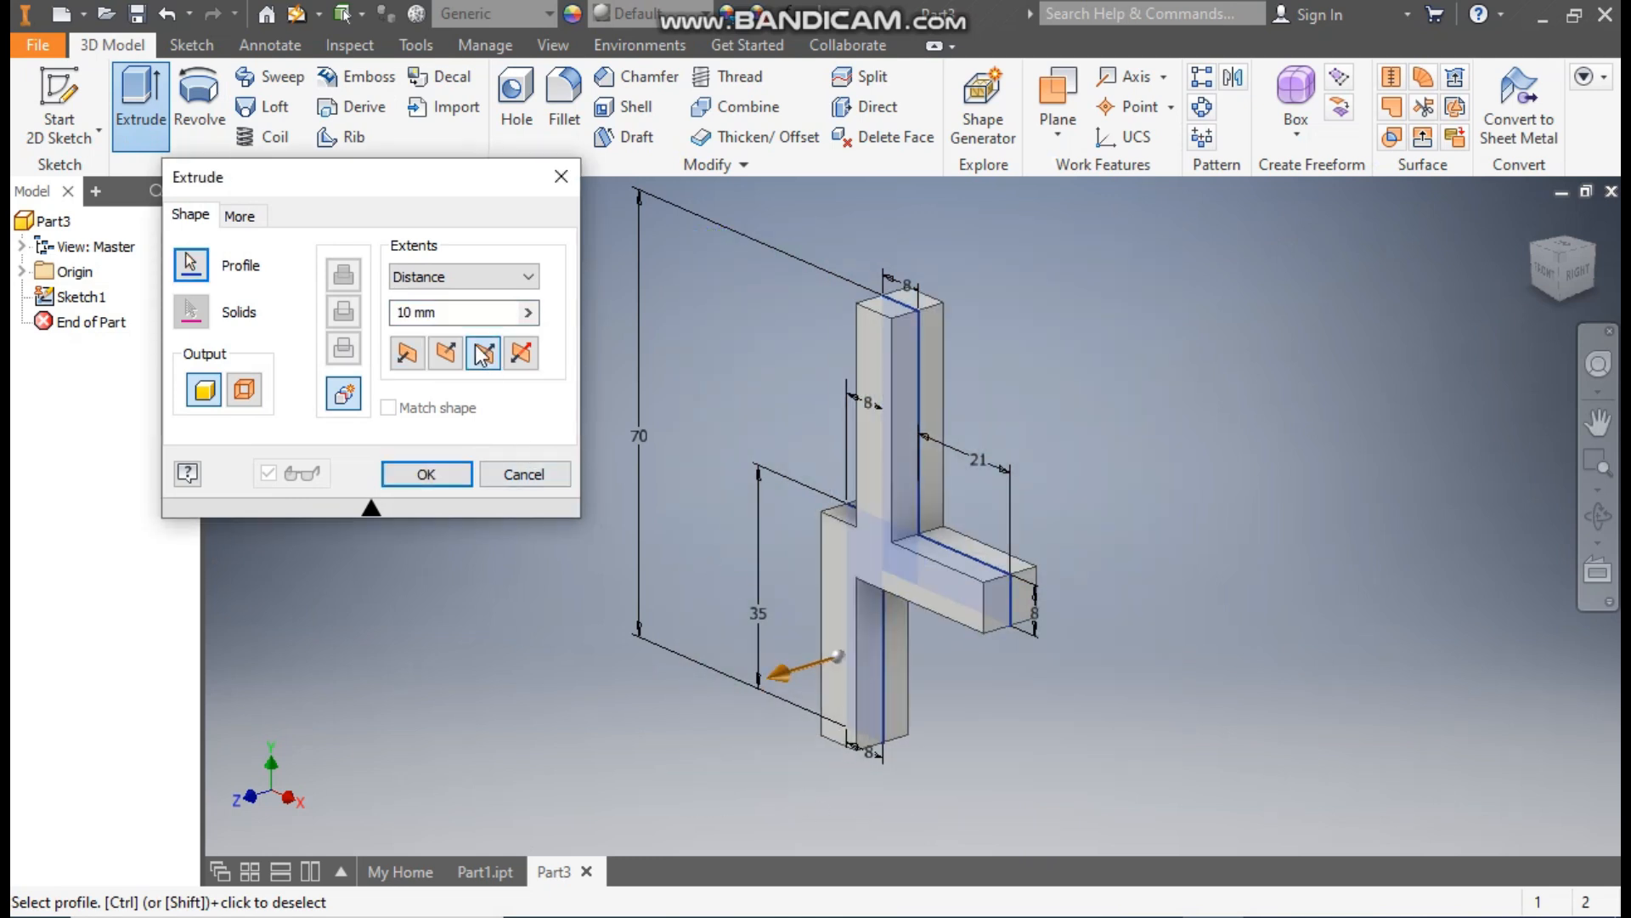
{"action": "type", "text": "100"}
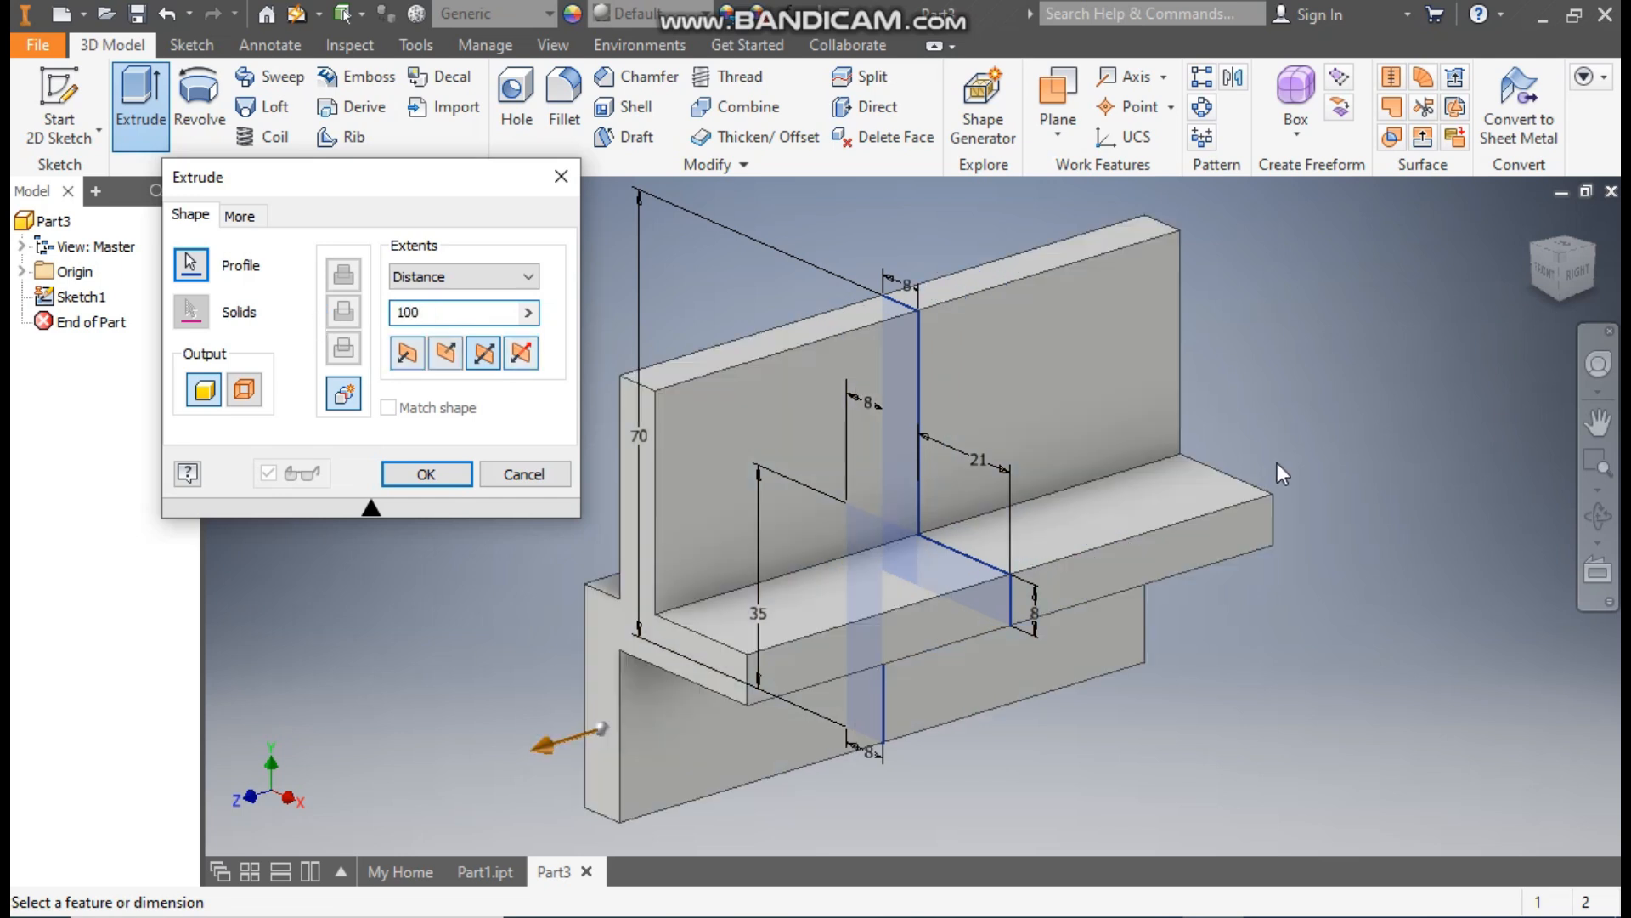
{"action": "left_click", "coordinate": [440, 471]}
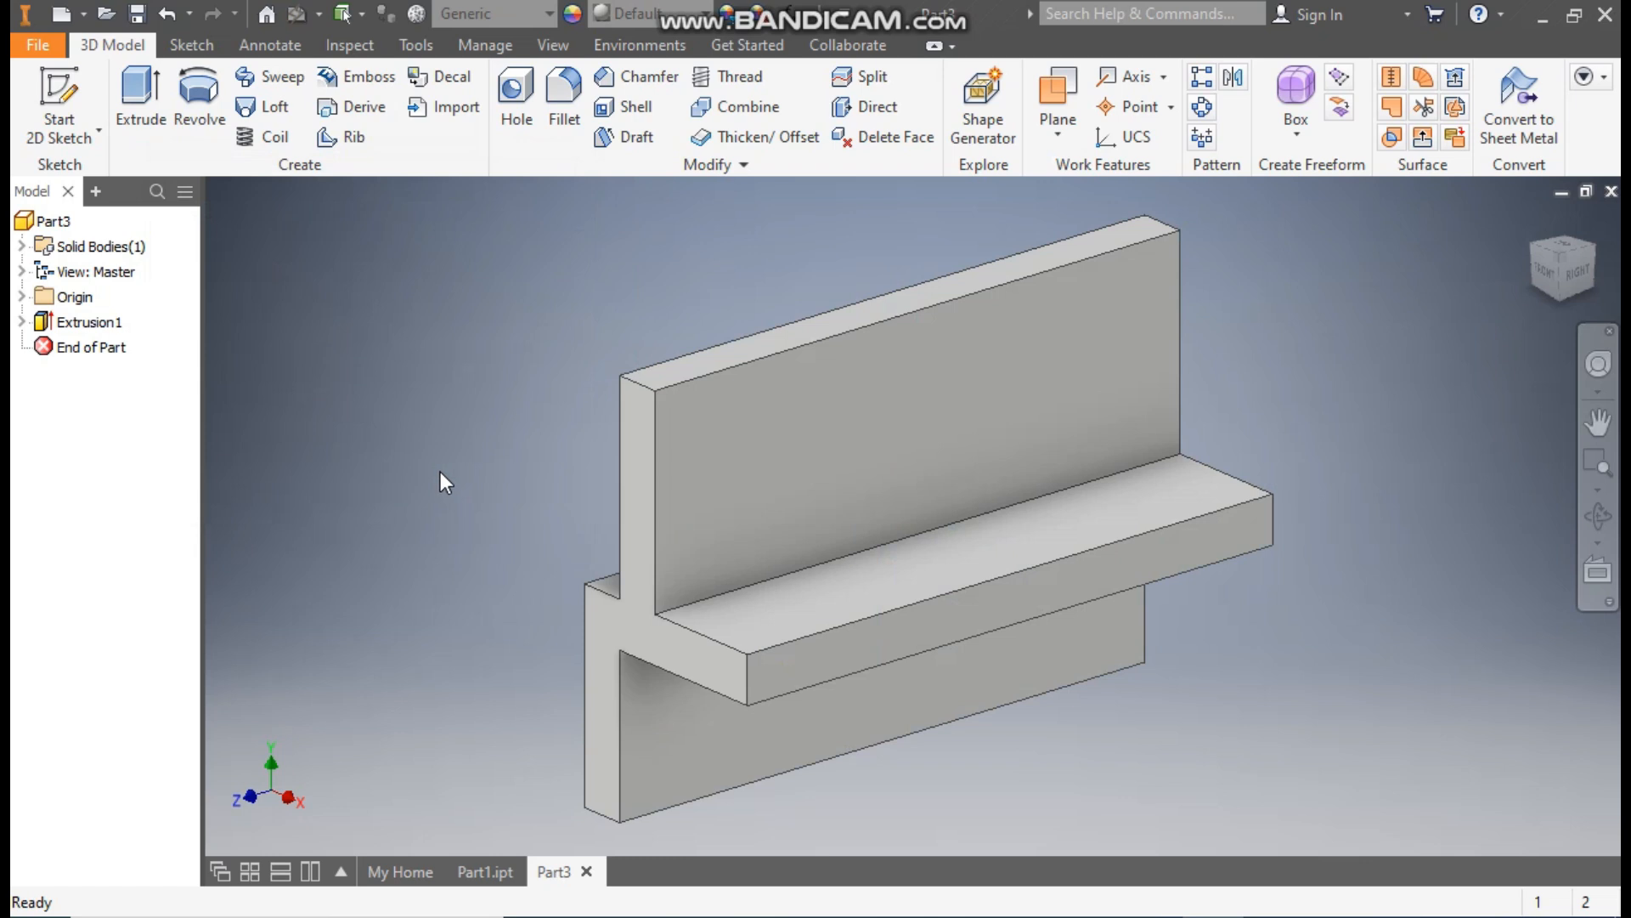
- Start a sketch on the upper upright wall's large face and draw a two-point rectangle down from its top edge near the left end
{"action": "left_click", "coordinate": [804, 416]}
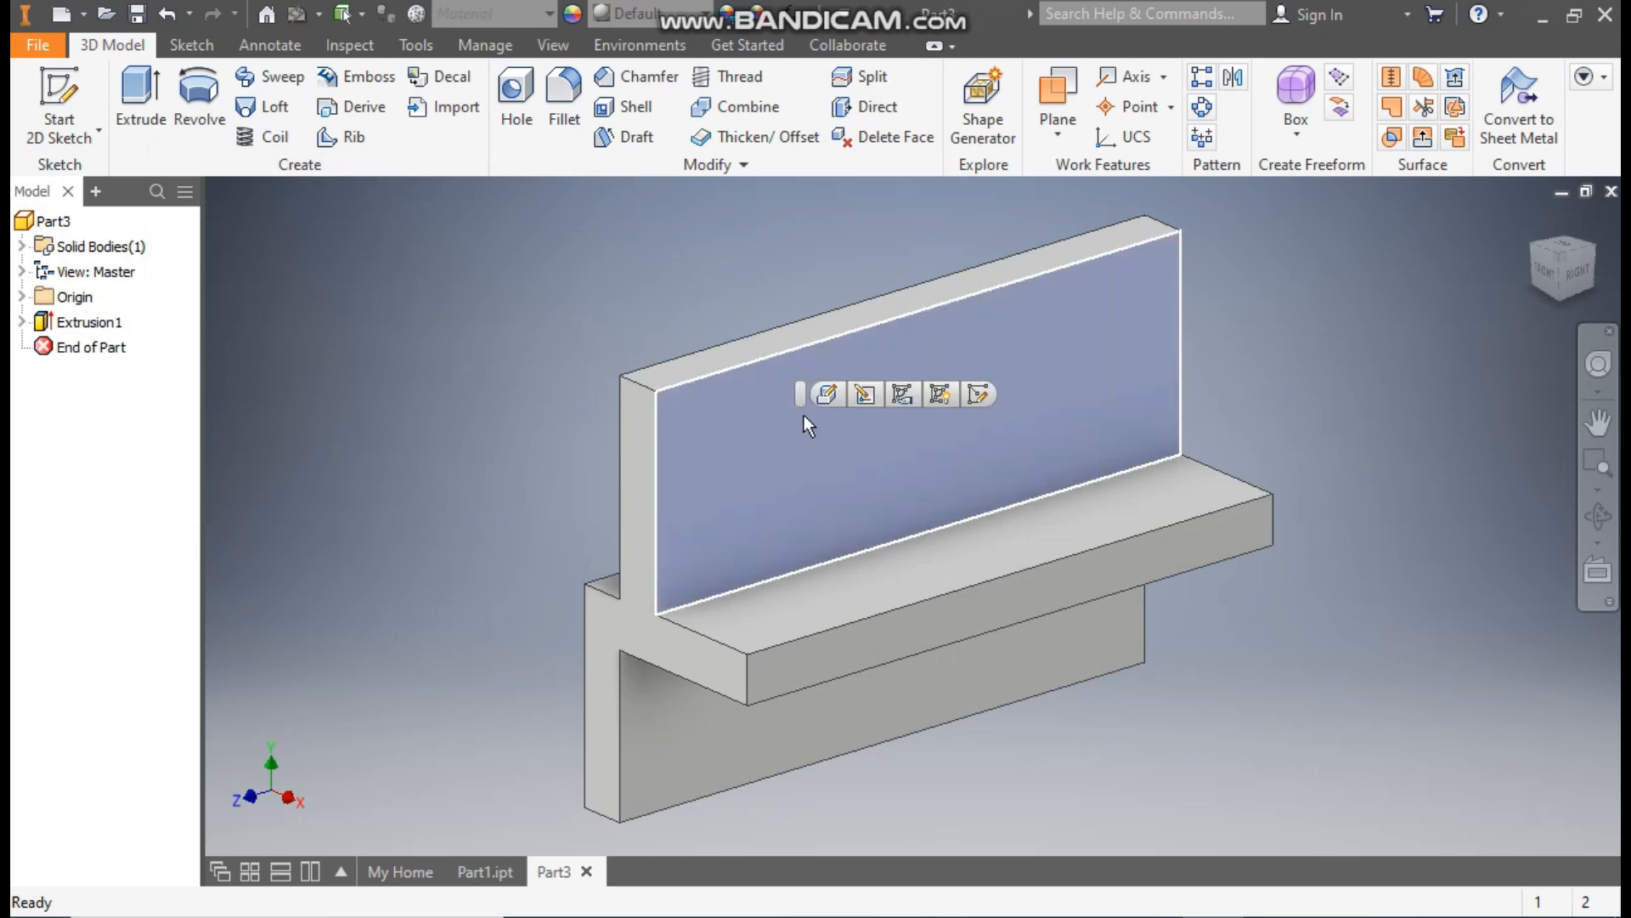
{"action": "left_click", "coordinate": [979, 393]}
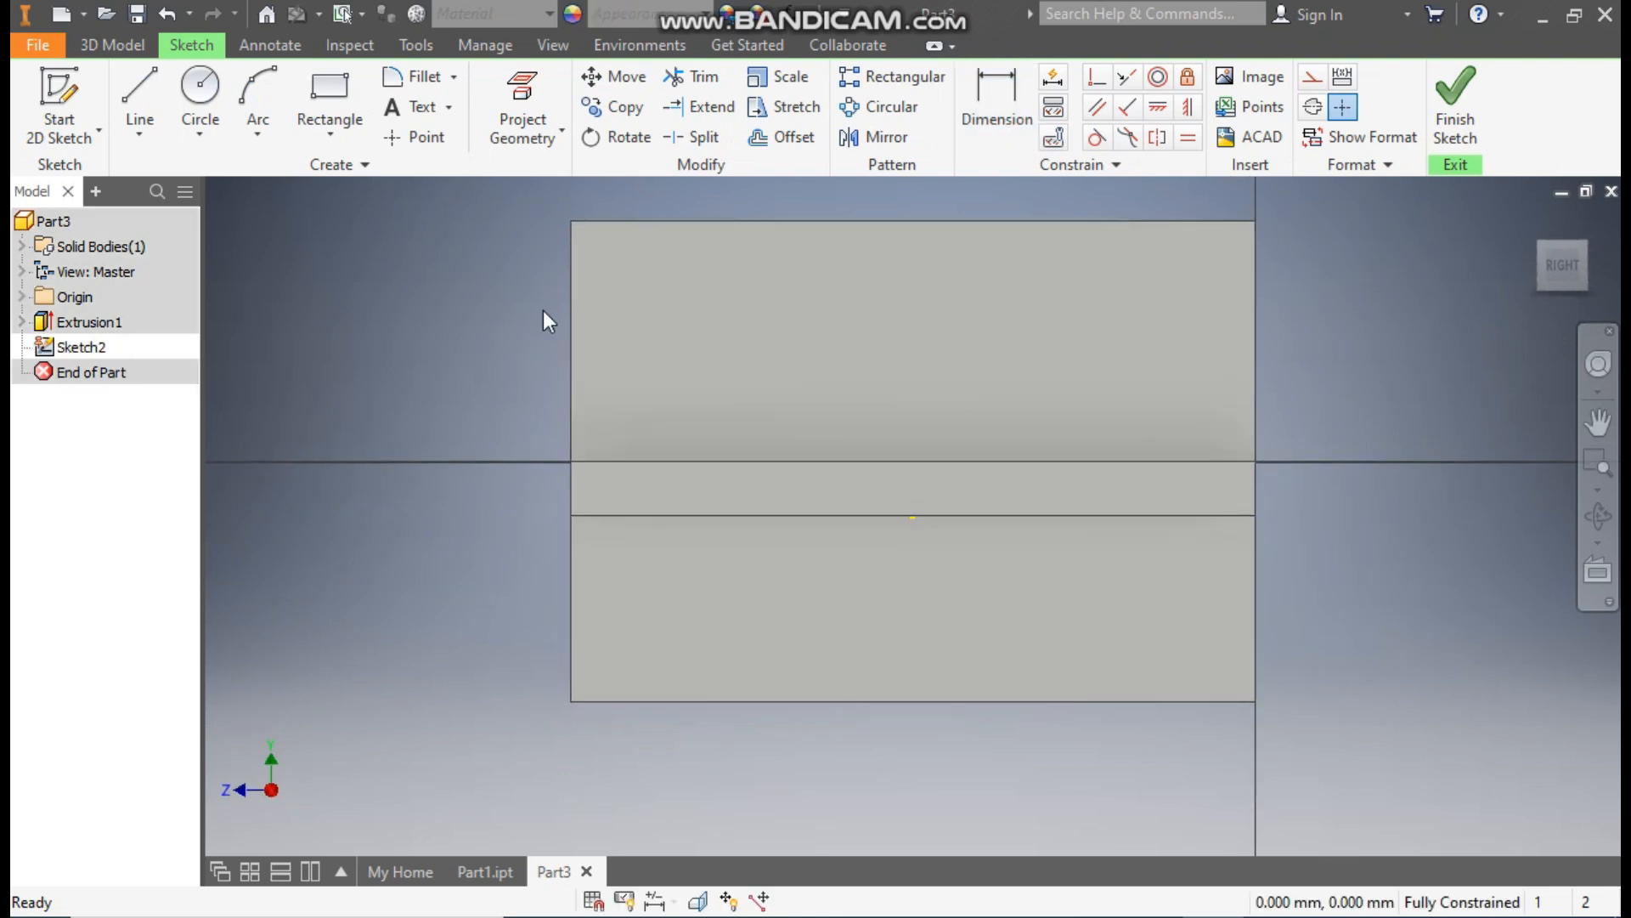
{"action": "left_click", "coordinate": [325, 131]}
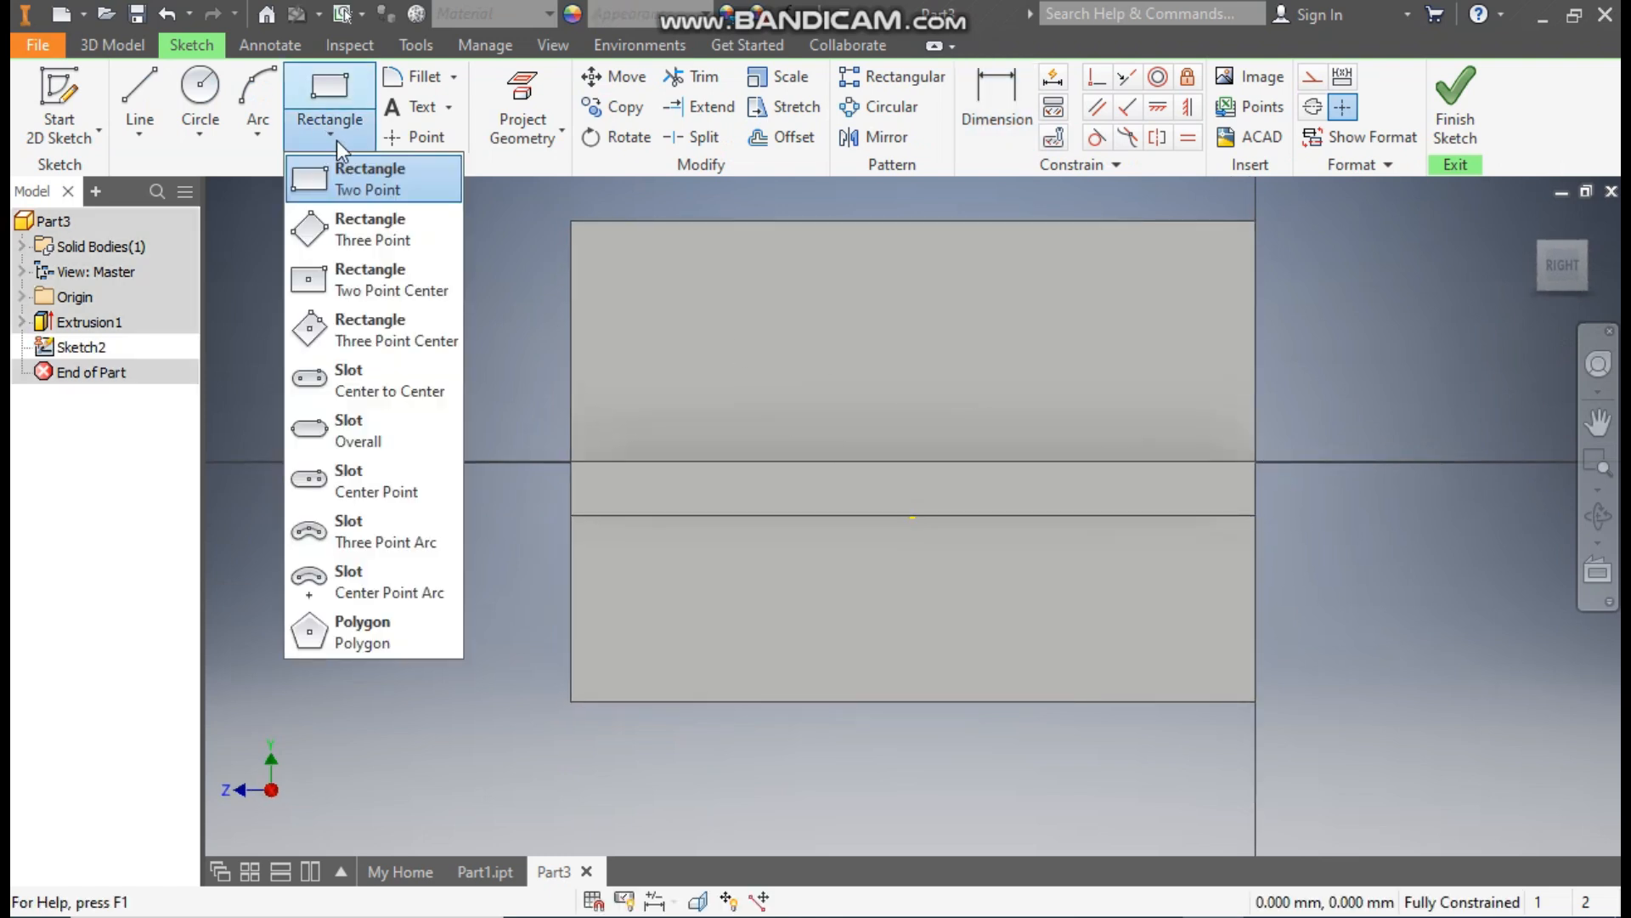
{"action": "left_click", "coordinate": [349, 177]}
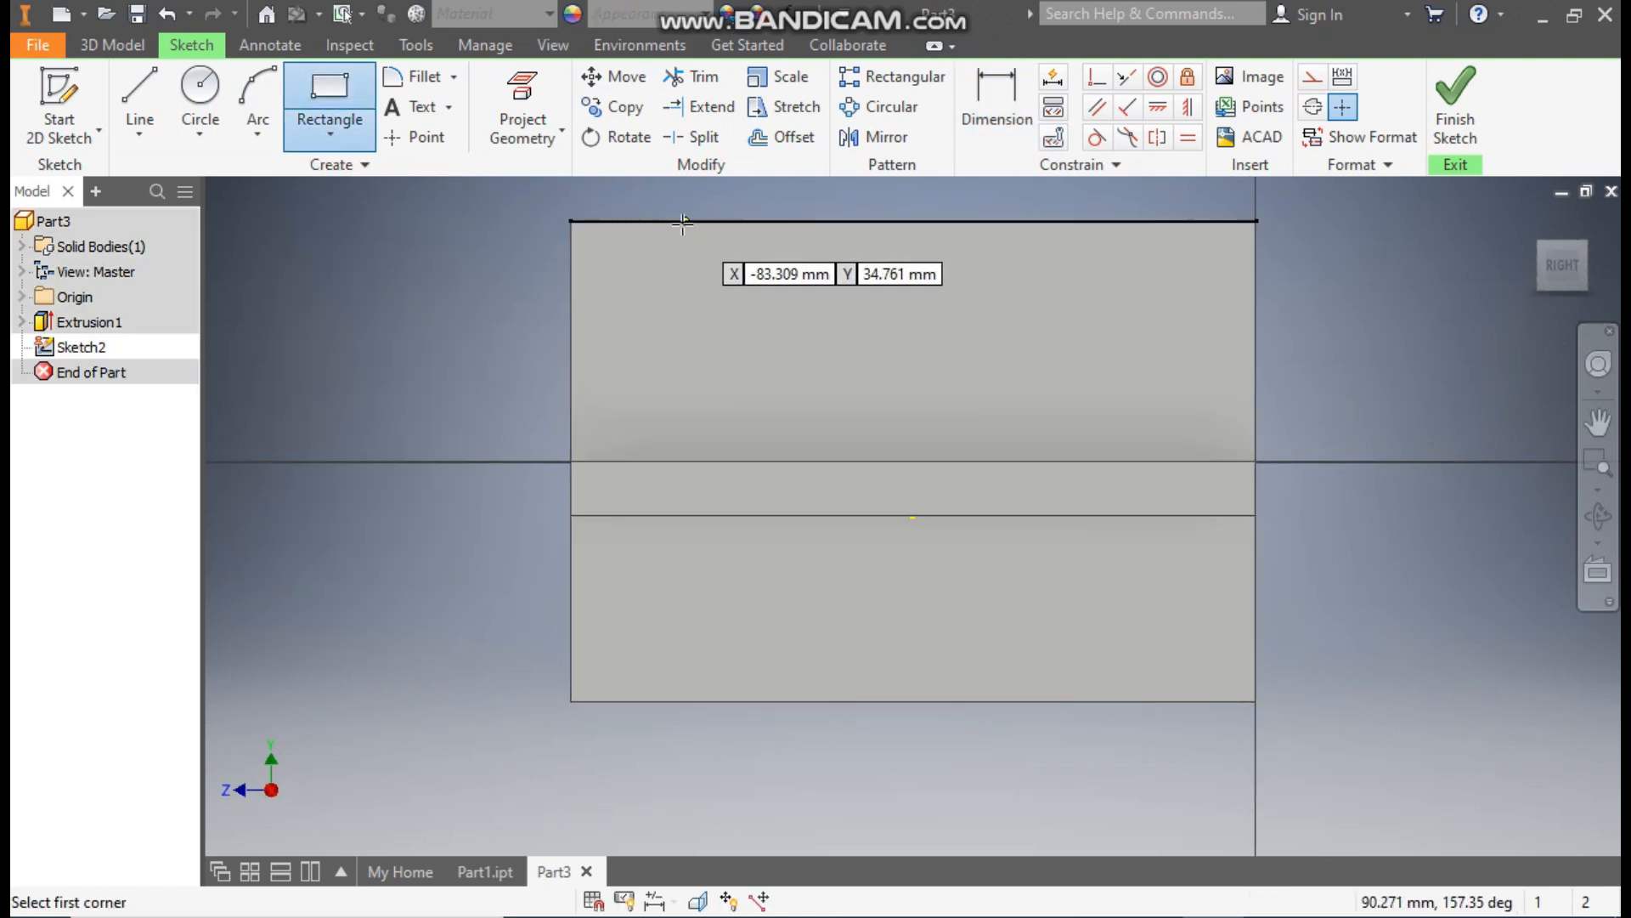
{"action": "left_click", "coordinate": [654, 222]}
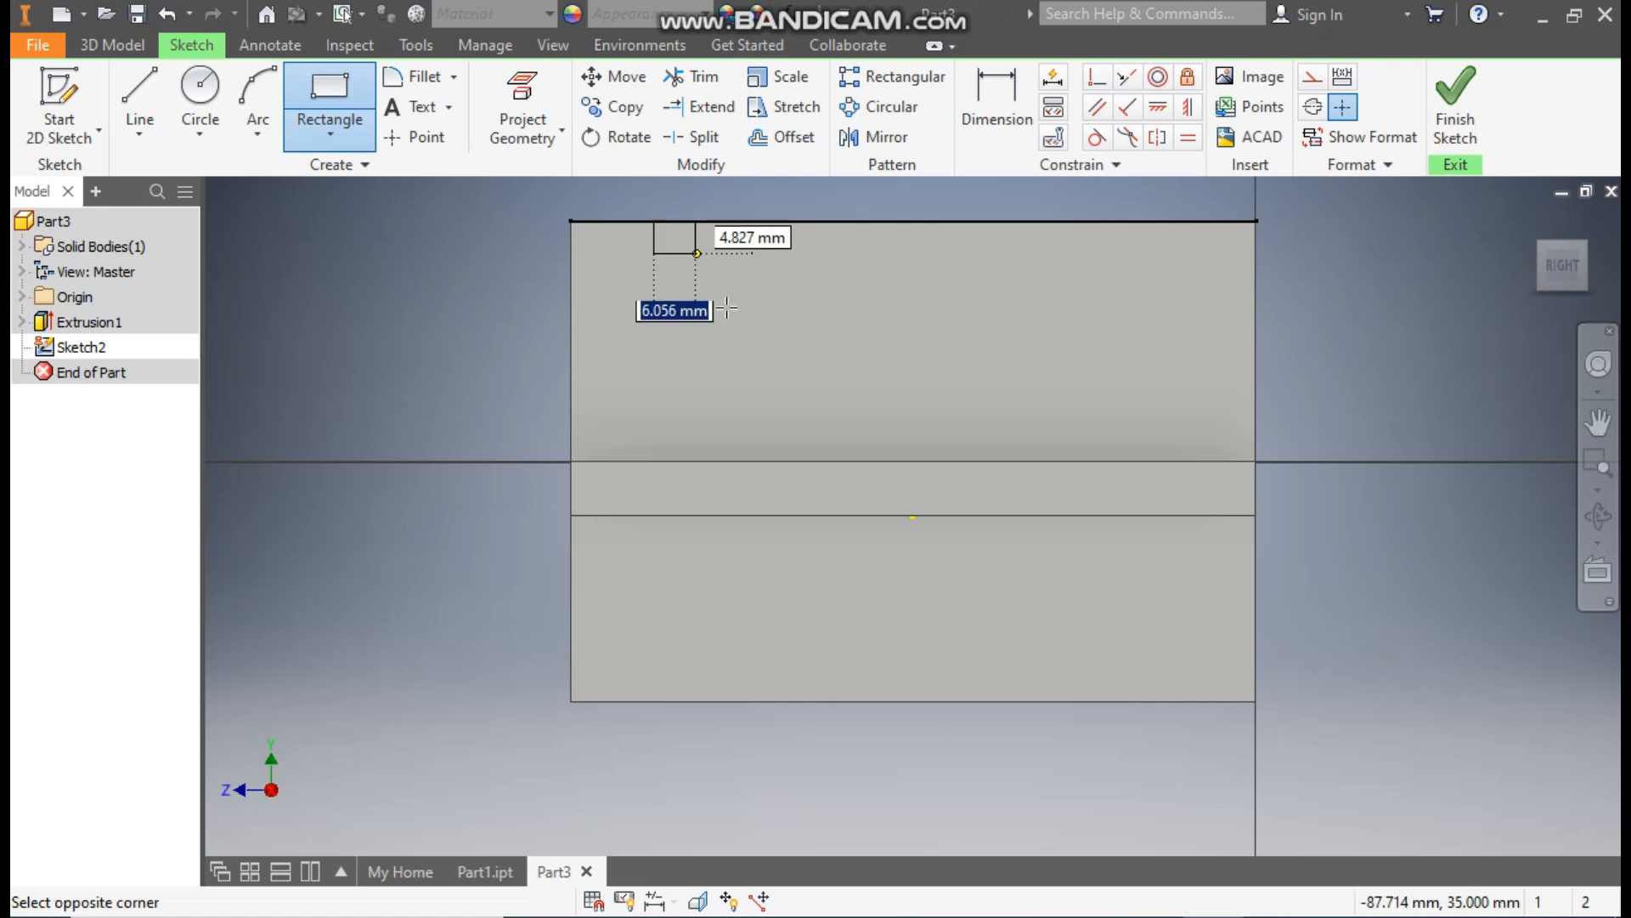
{"action": "left_click", "coordinate": [768, 369]}
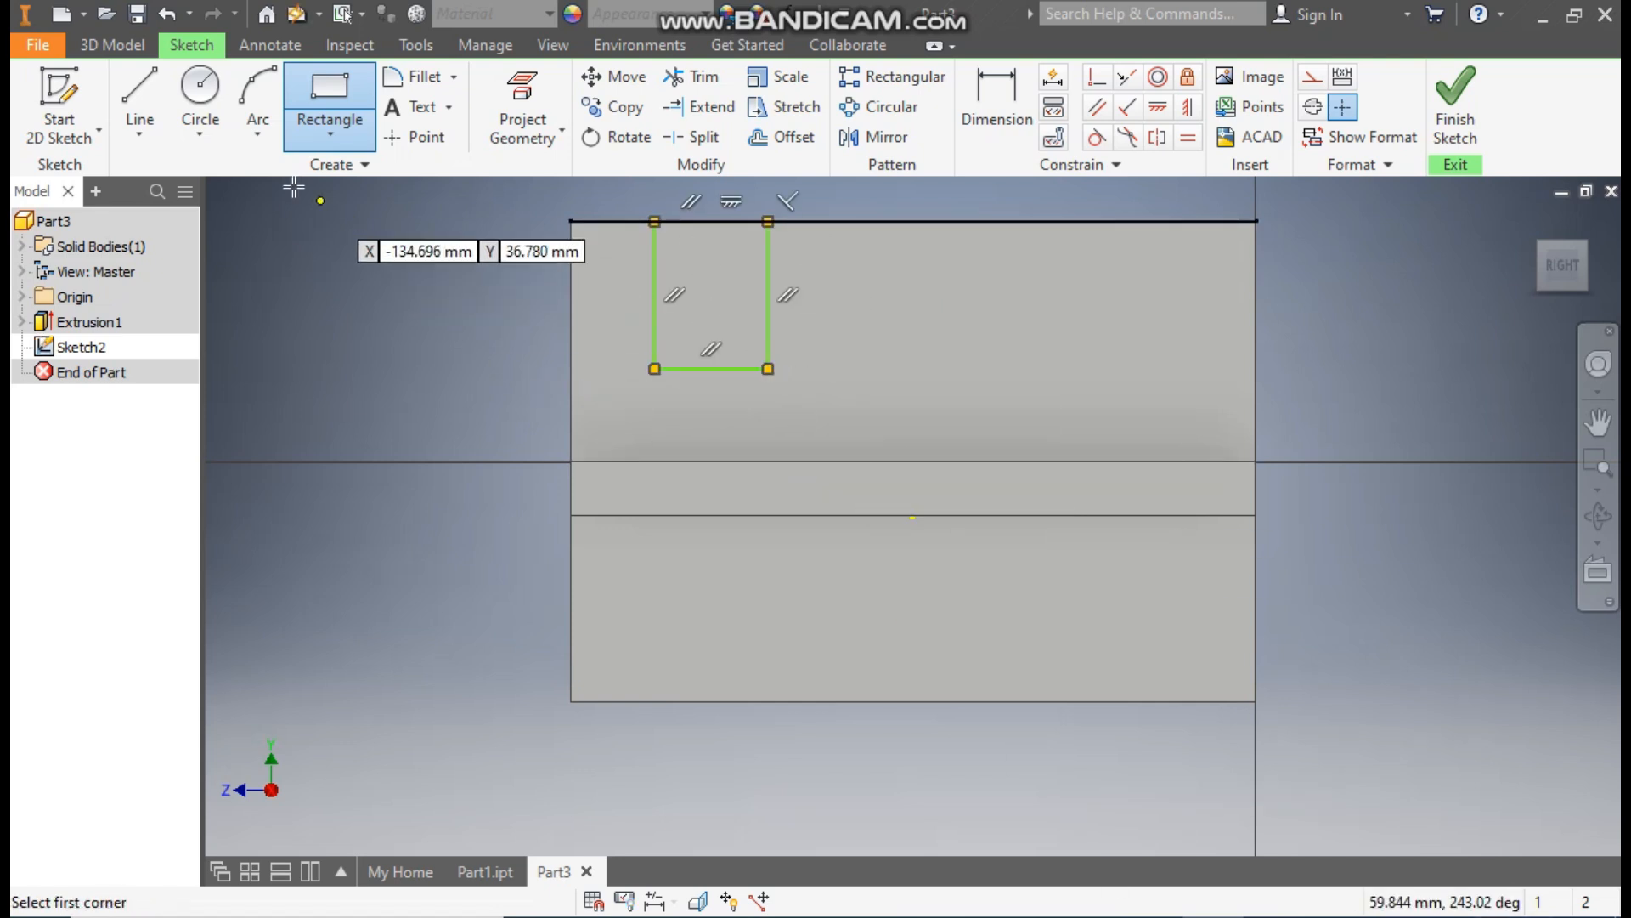
- Draw a three-point arc of about 8.3 mm radius joining the rectangle's lower corners and bulging downward to form a U-shaped slot end
{"action": "left_click", "coordinate": [259, 141]}
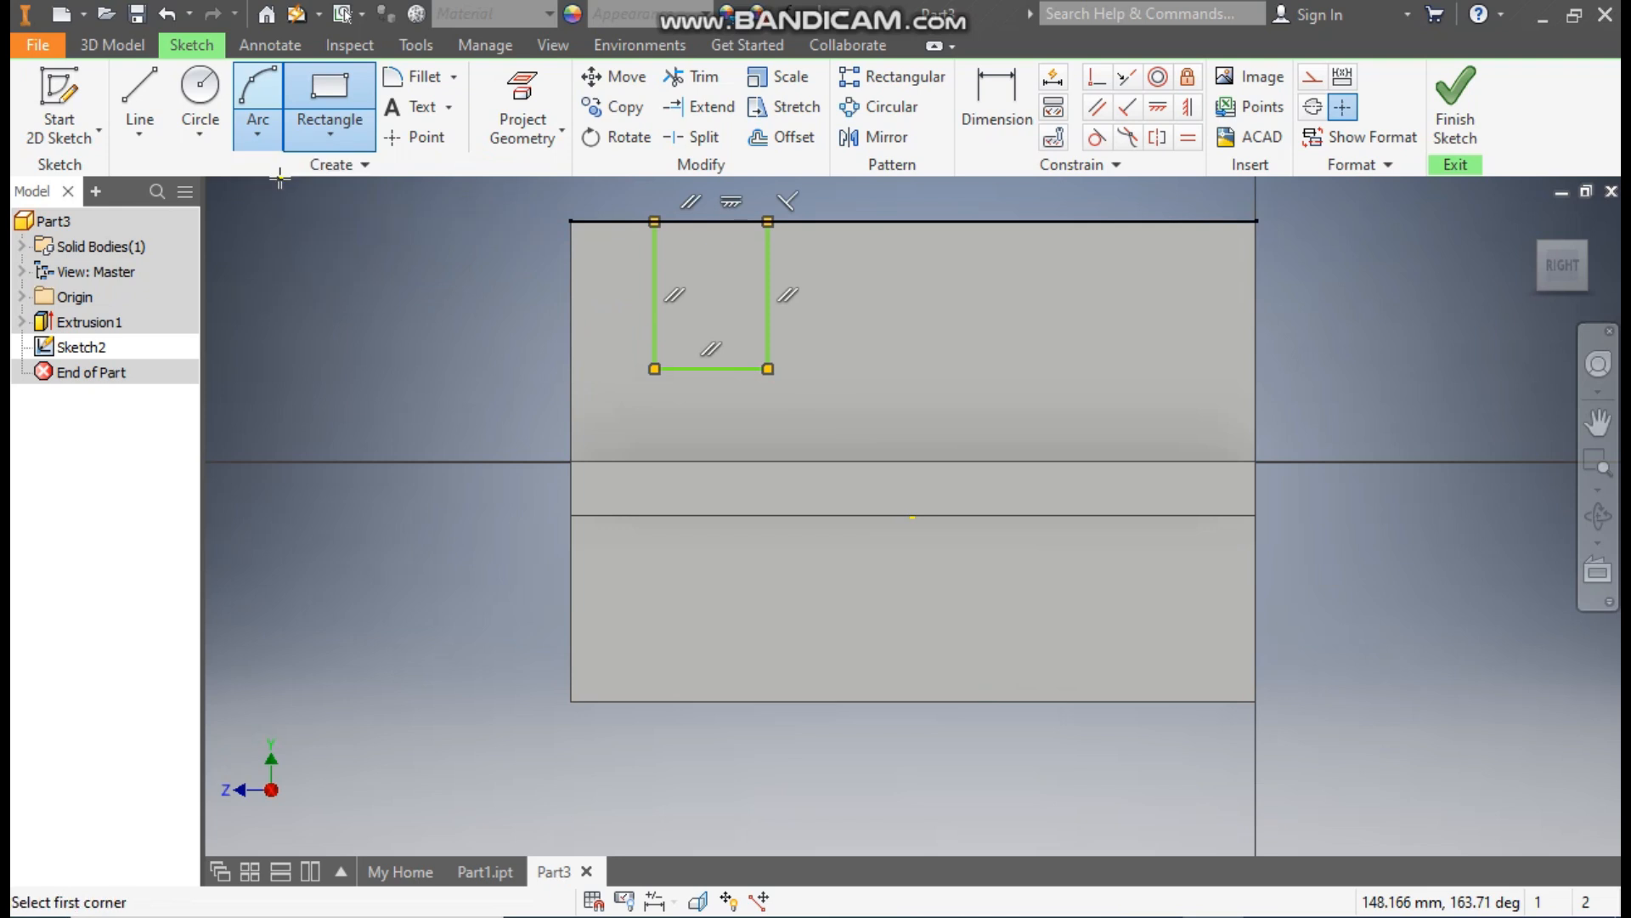
{"action": "left_click", "coordinate": [654, 369]}
{"action": "left_click", "coordinate": [768, 369]}
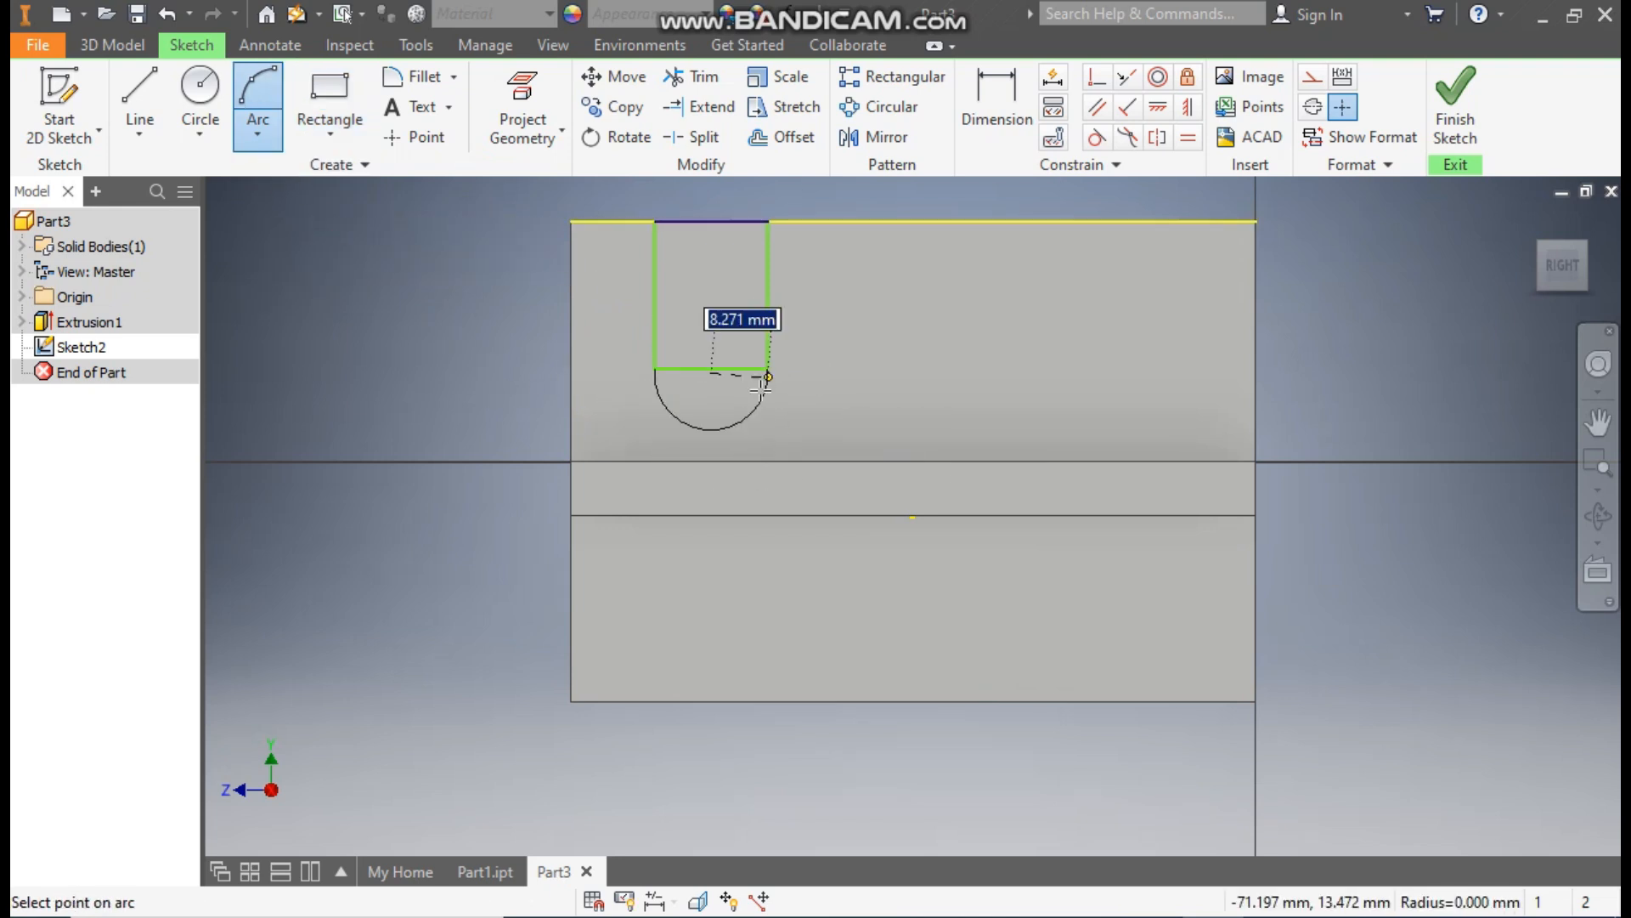
{"action": "left_click", "coordinate": [714, 425]}
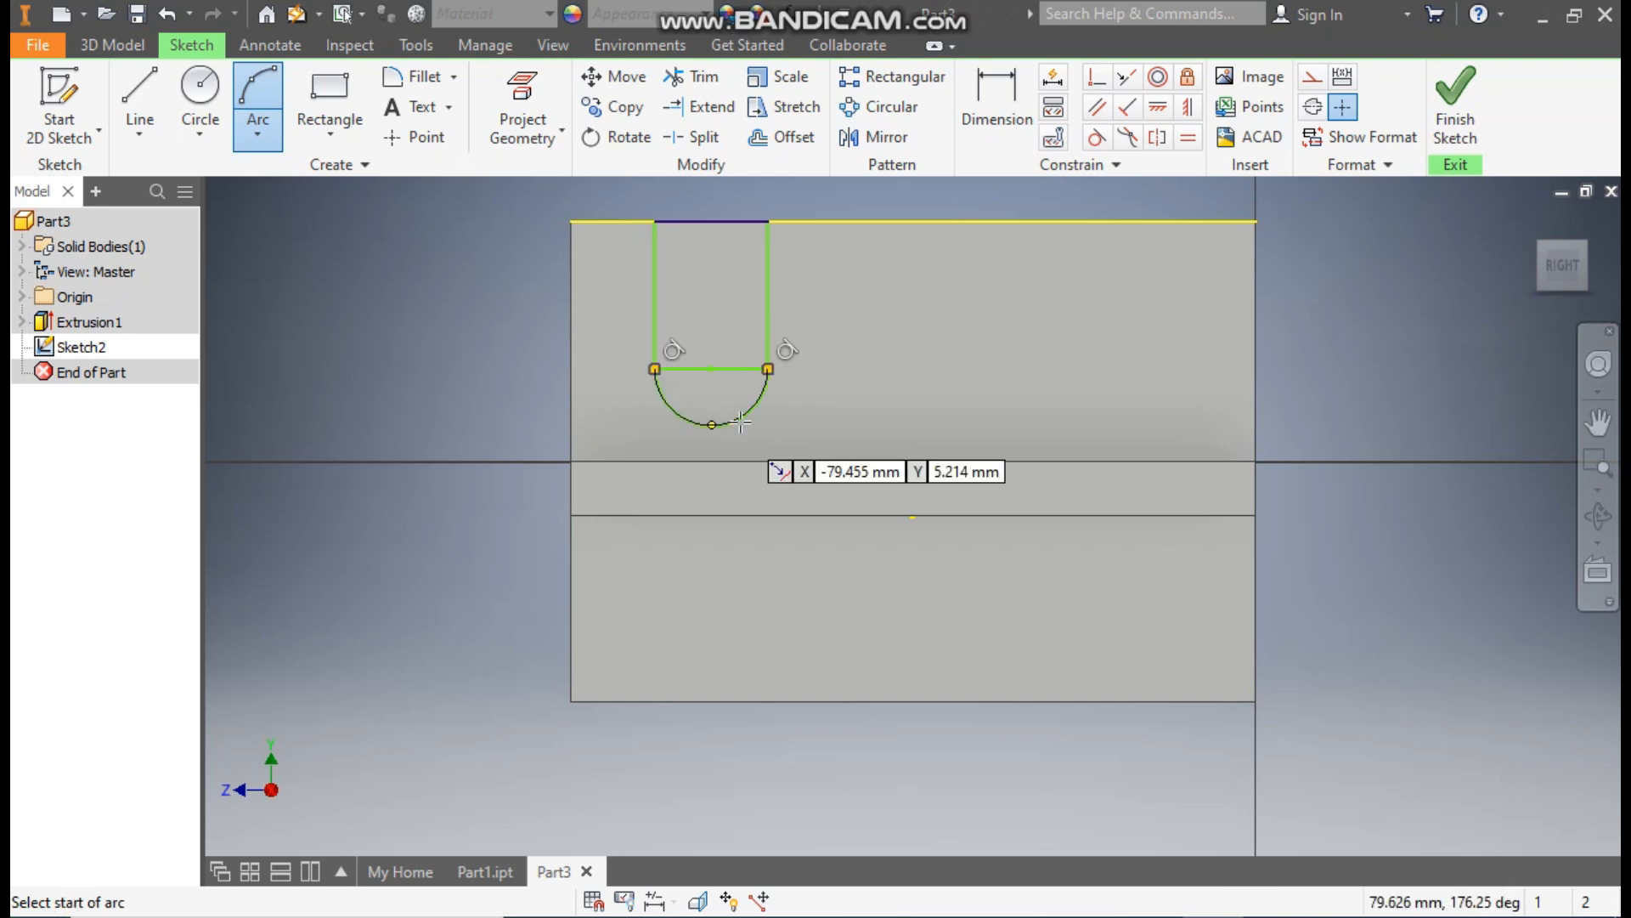
- Dimension the distance from the wall's top edge to the rectangle's lower edge as 14 mm
{"action": "key", "text": "d"}
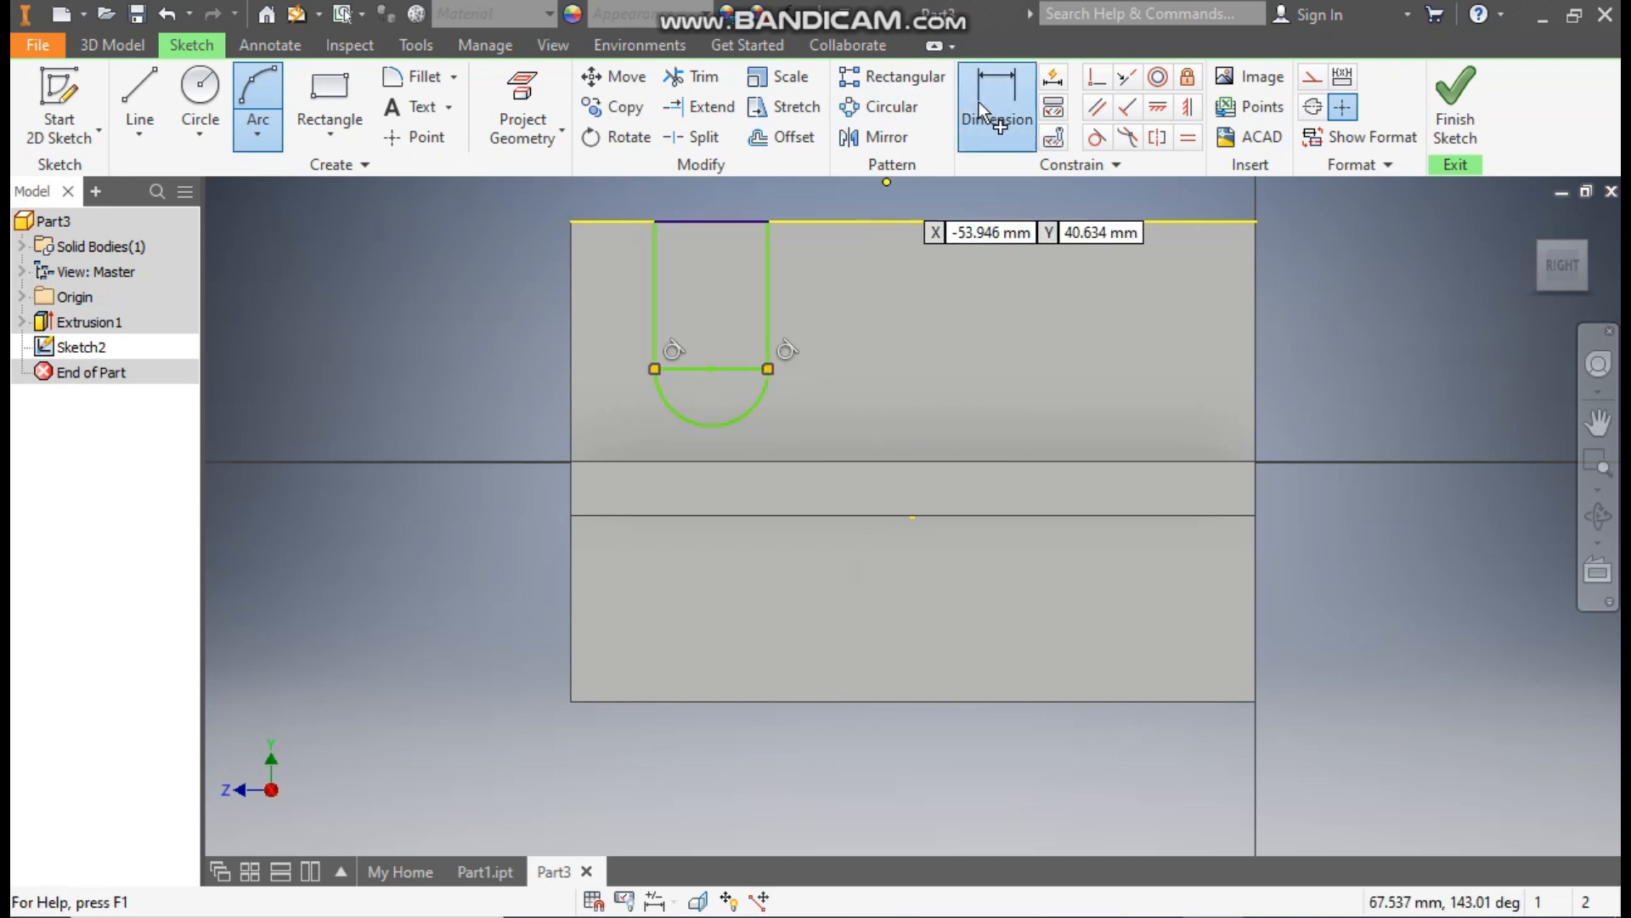
{"action": "left_click", "coordinate": [727, 367]}
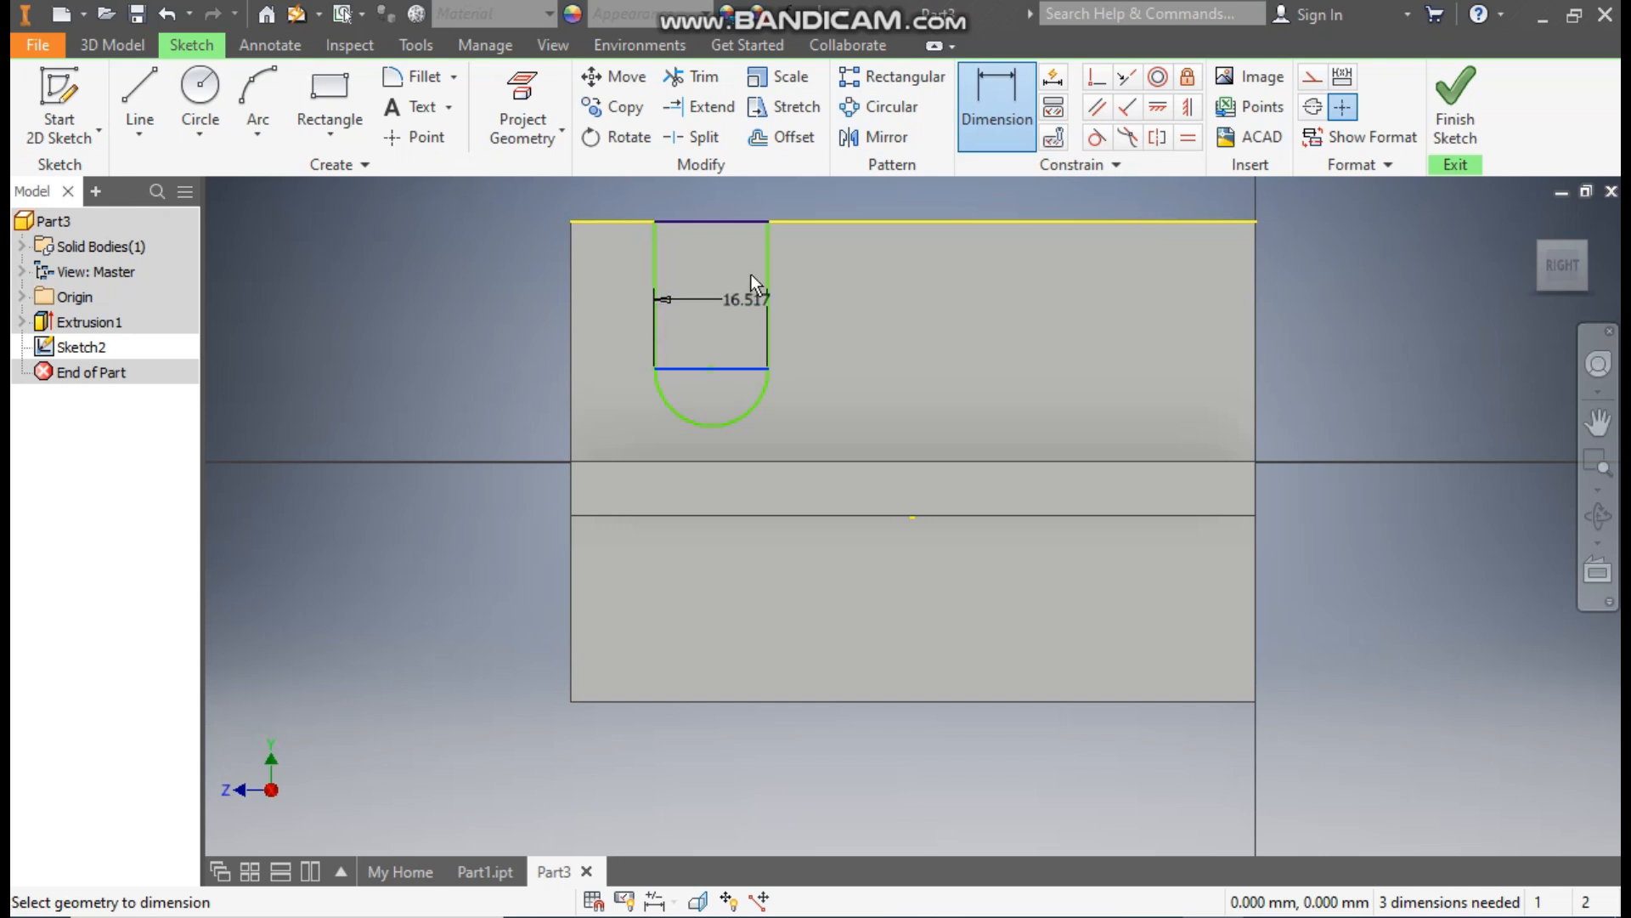
{"action": "left_click", "coordinate": [744, 221]}
{"action": "left_click", "coordinate": [851, 307]}
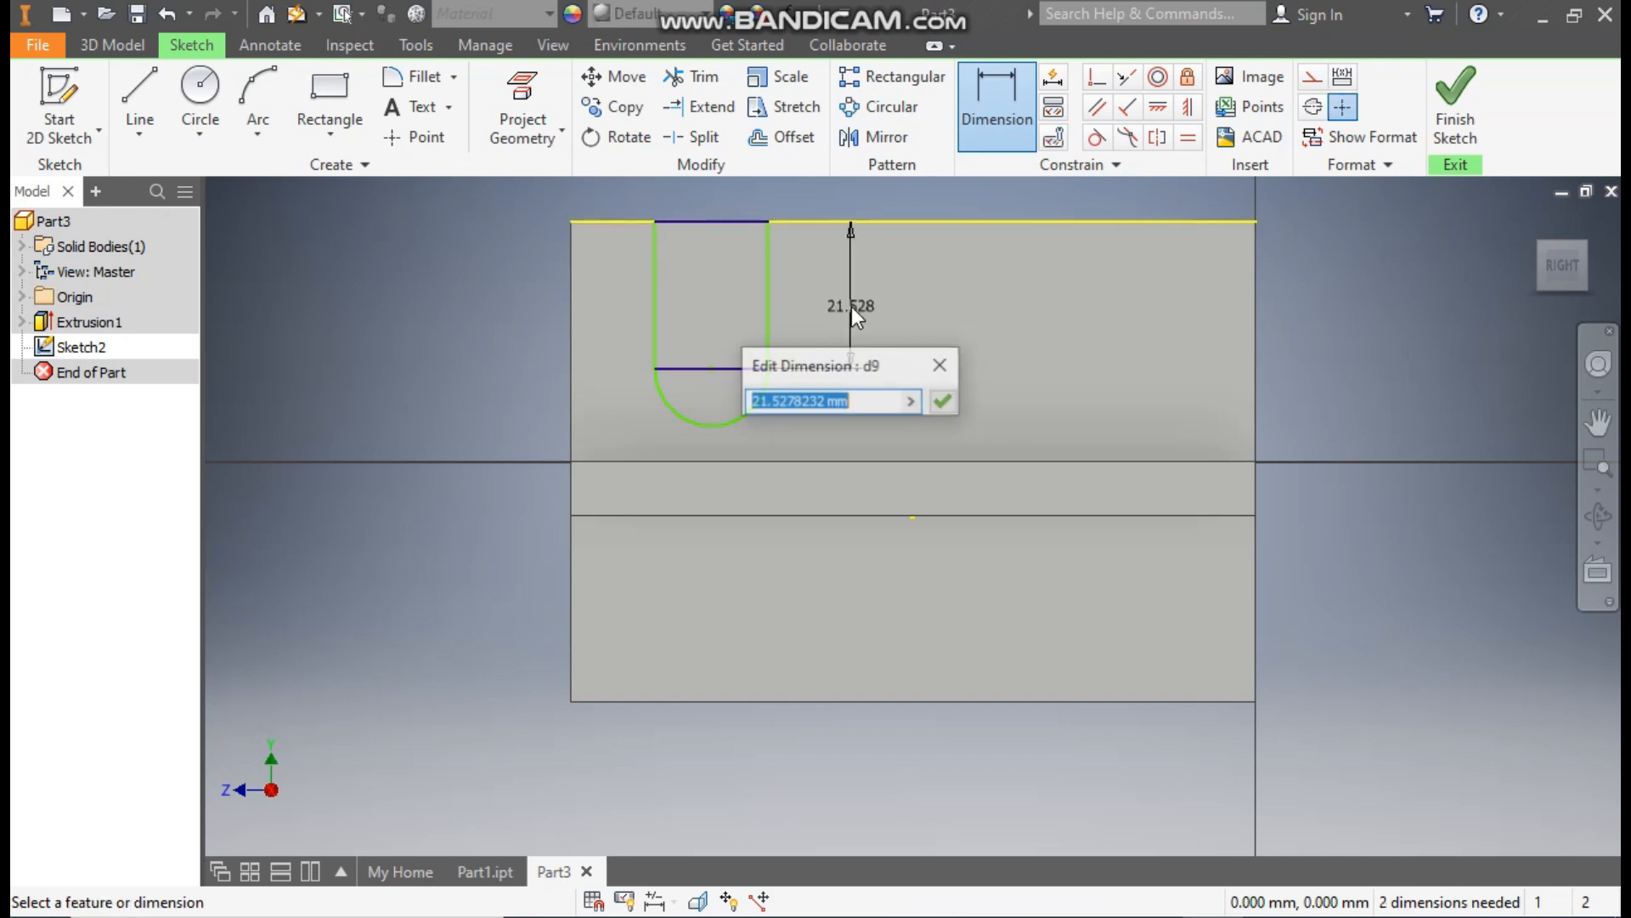
{"action": "type", "text": "14"}
{"action": "key", "text": "Return"}
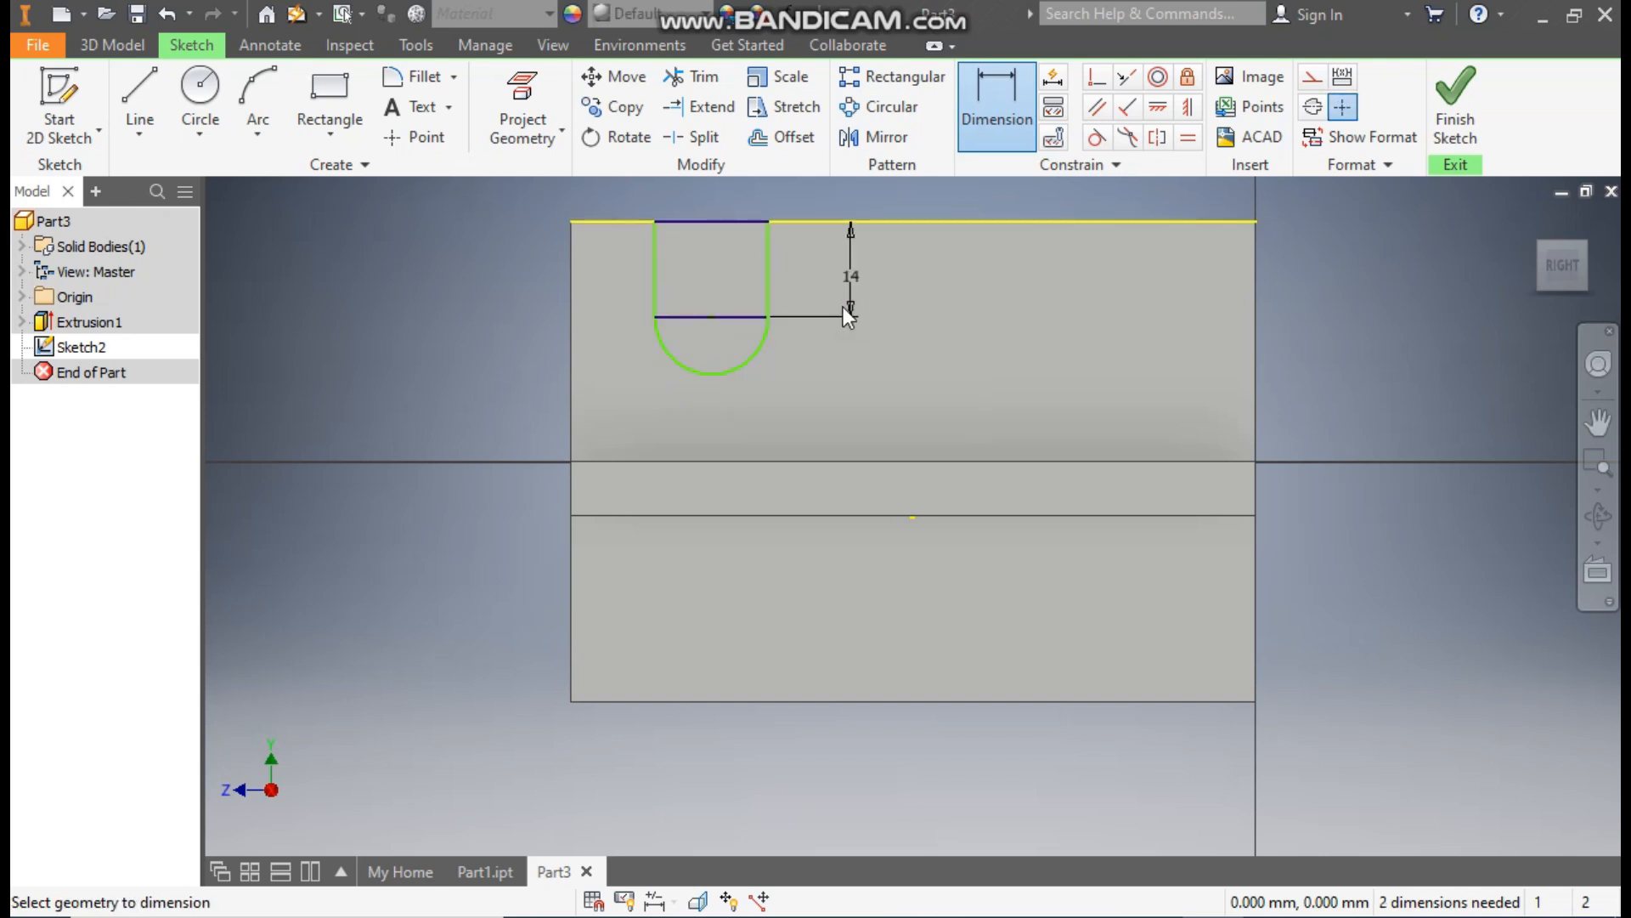
- Dimension the horizontal distance from the wall's nearest vertical end edge to the arc's center as 20 mm
{"action": "left_click", "coordinate": [713, 318]}
{"action": "left_click", "coordinate": [571, 354]}
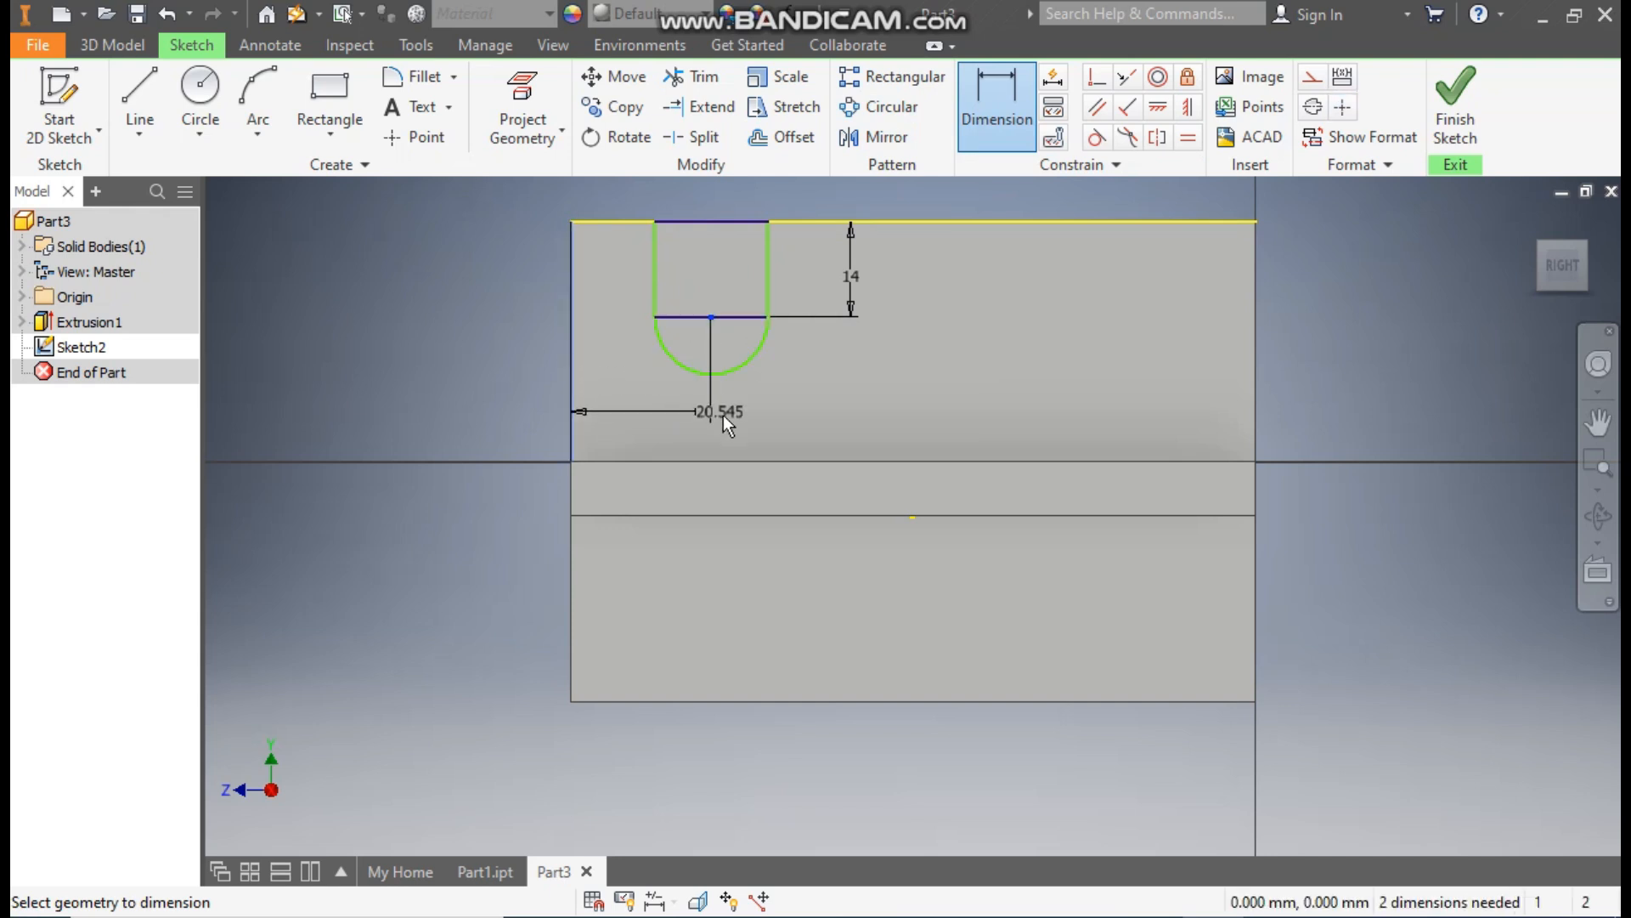
{"action": "left_click", "coordinate": [718, 421]}
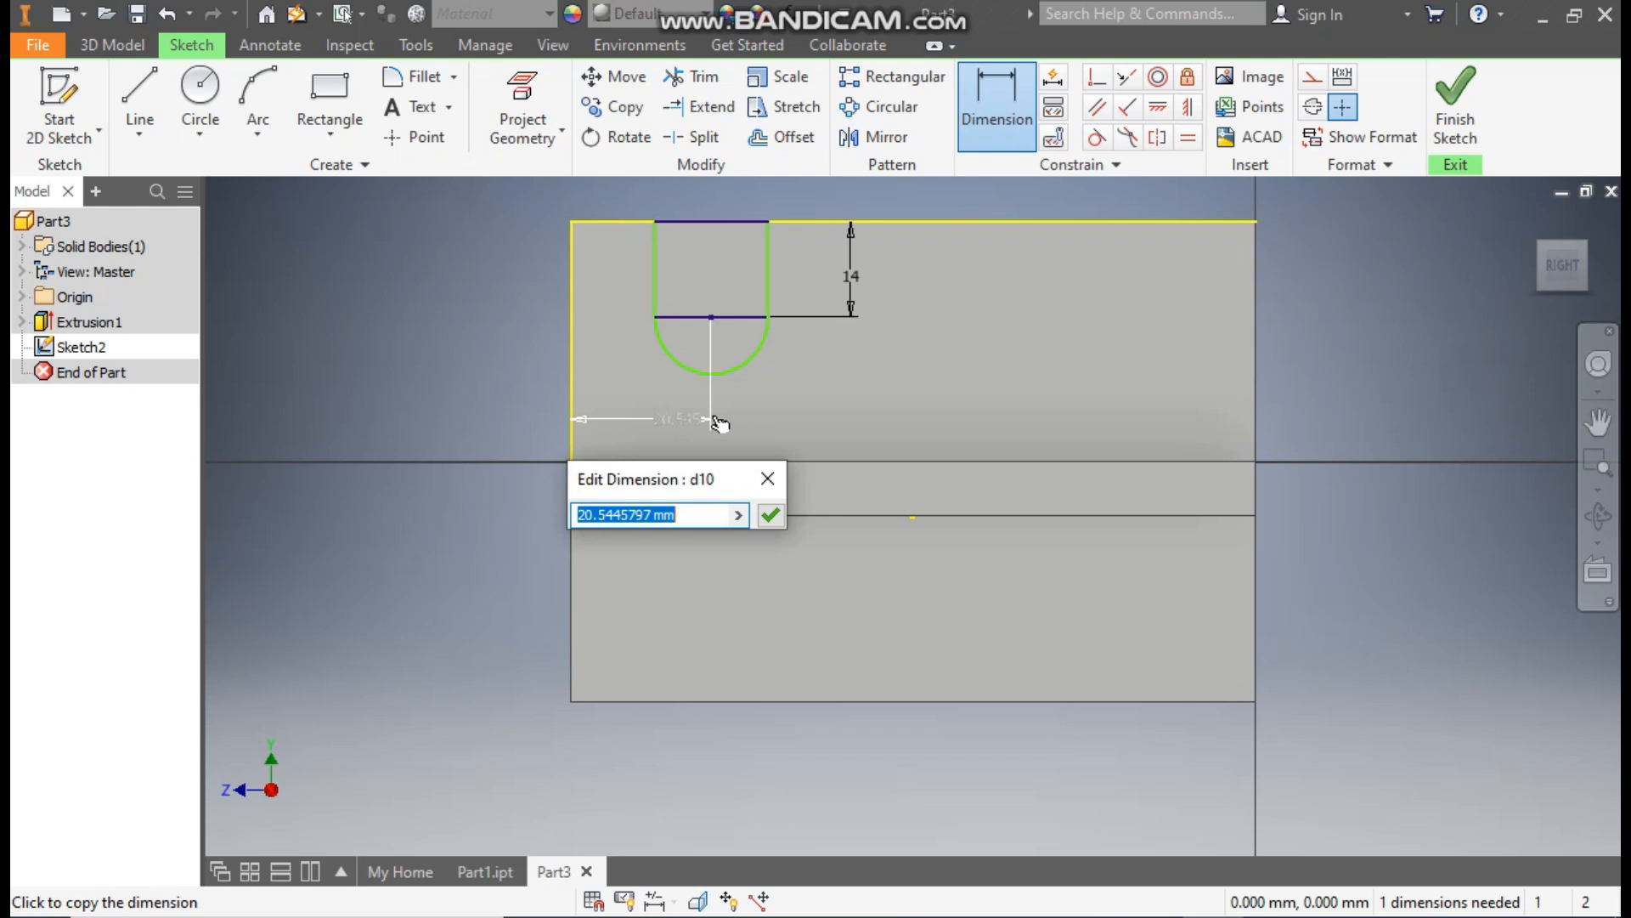
{"action": "type", "text": "20"}
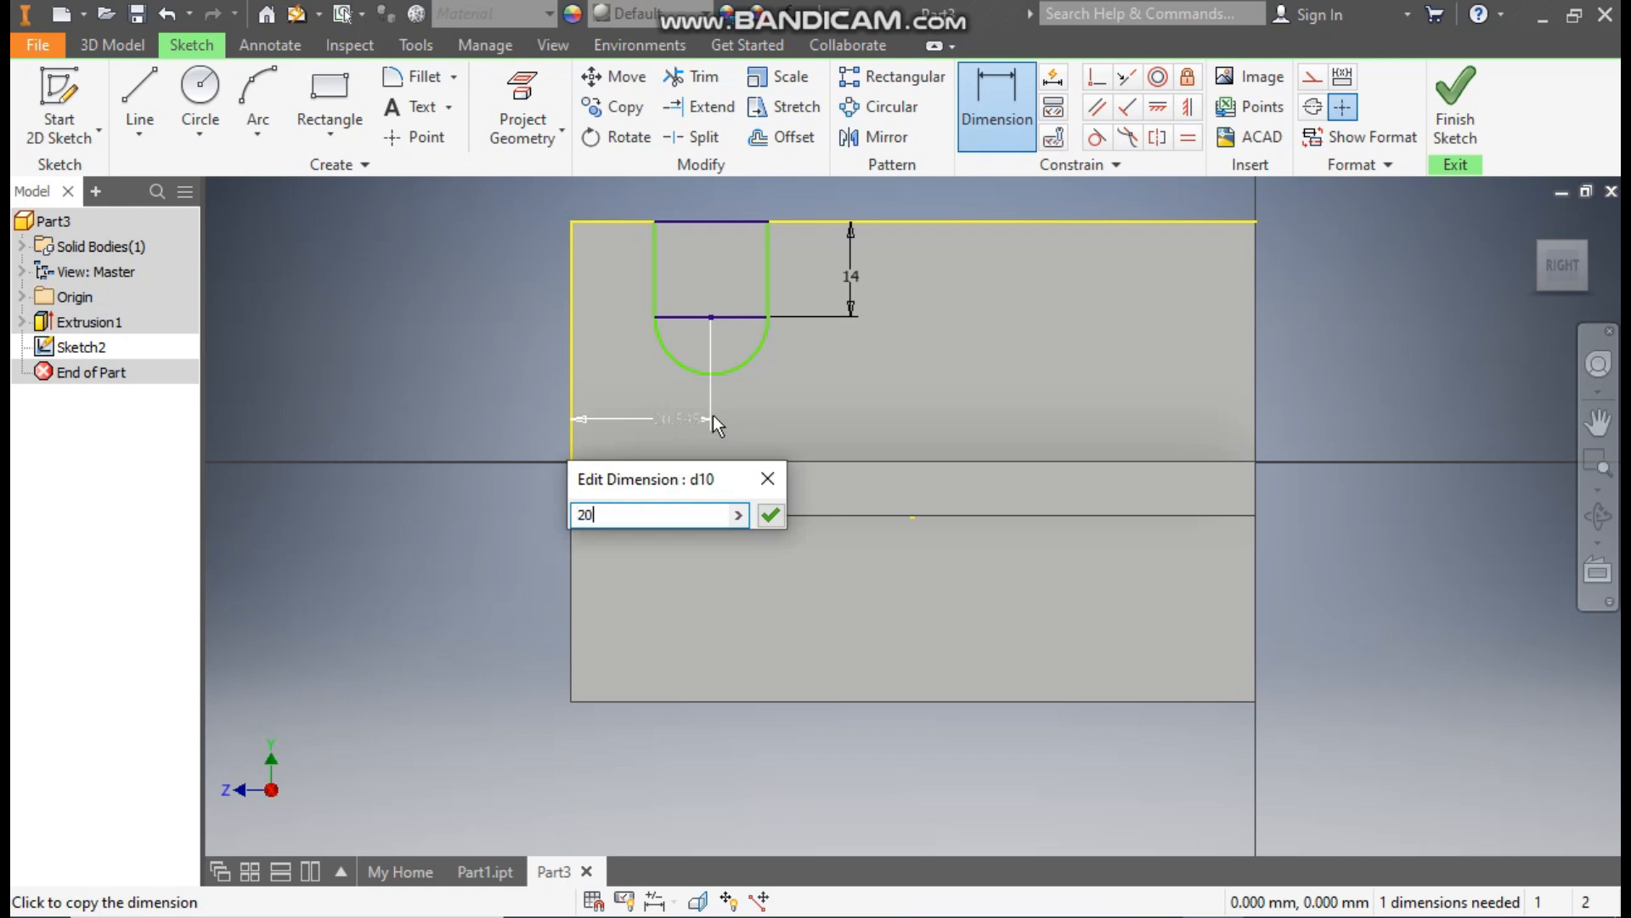
{"action": "key", "text": "Return"}
- Dimension the arc's radius as 7 mm and finish the slot sketch
{"action": "left_click", "coordinate": [756, 361]}
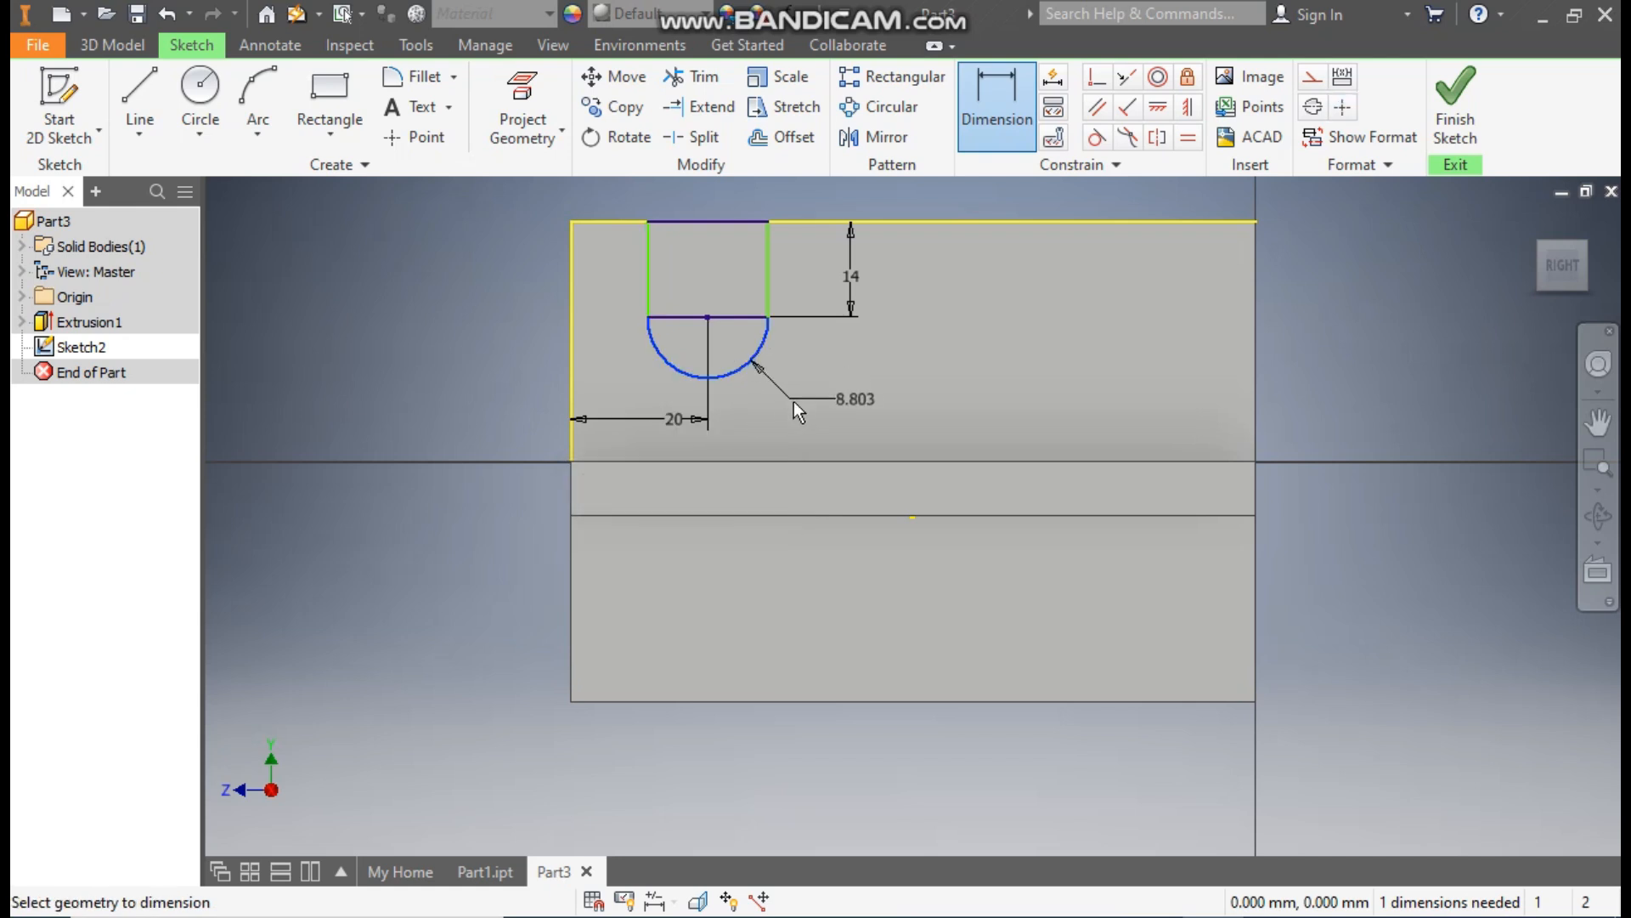
{"action": "left_click", "coordinate": [854, 406]}
{"action": "type", "text": "7"}
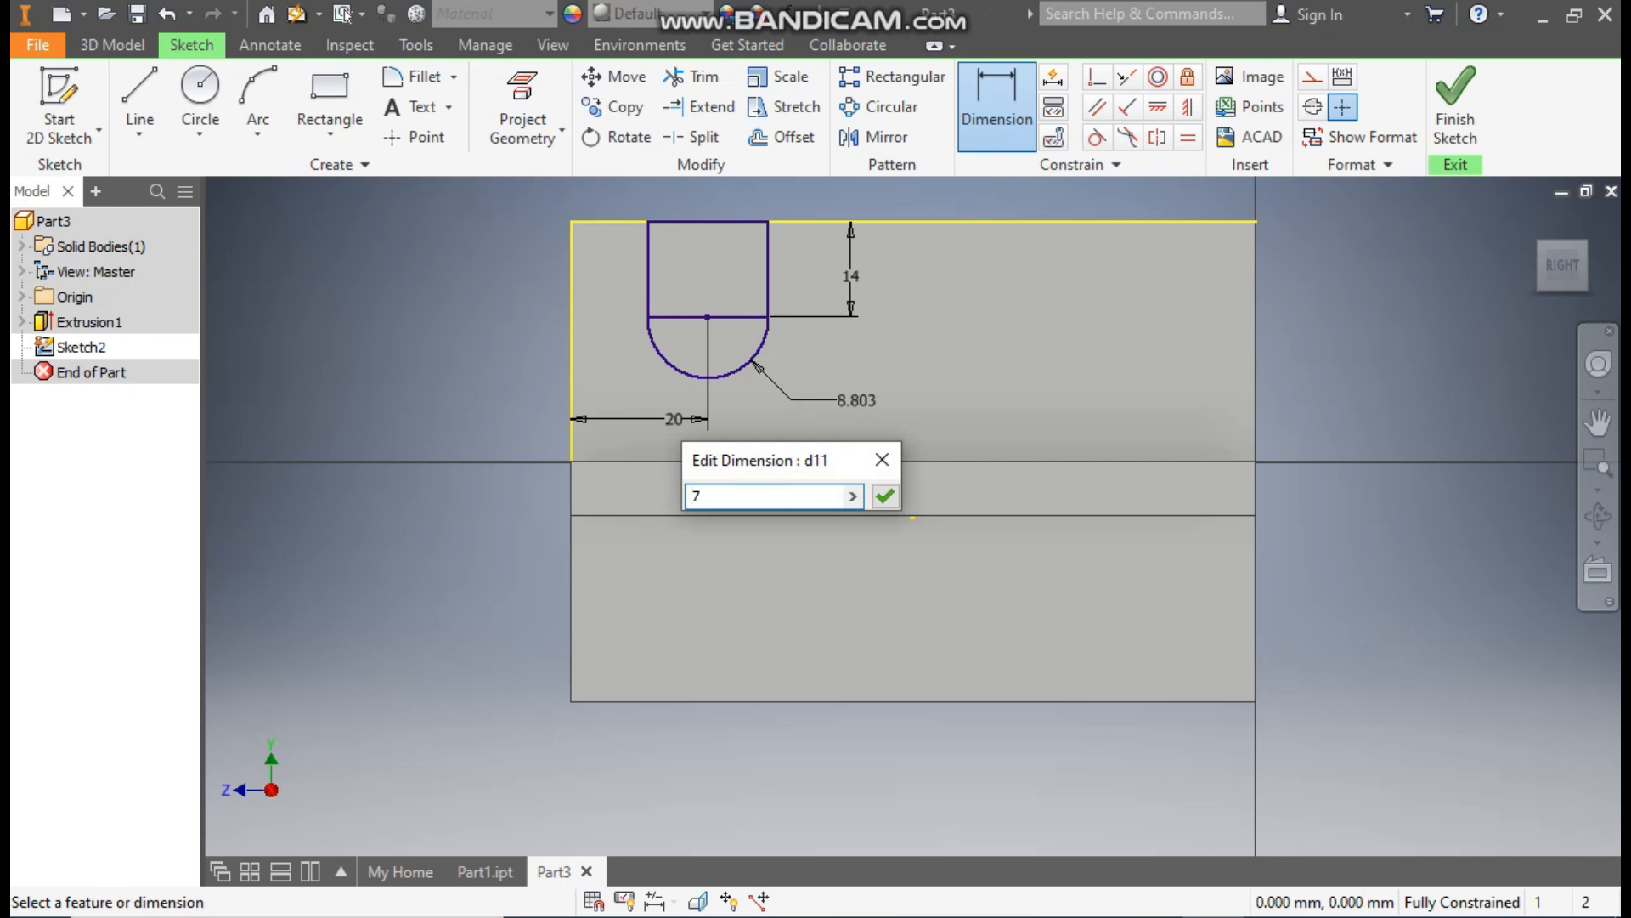
{"action": "key", "text": "Return"}
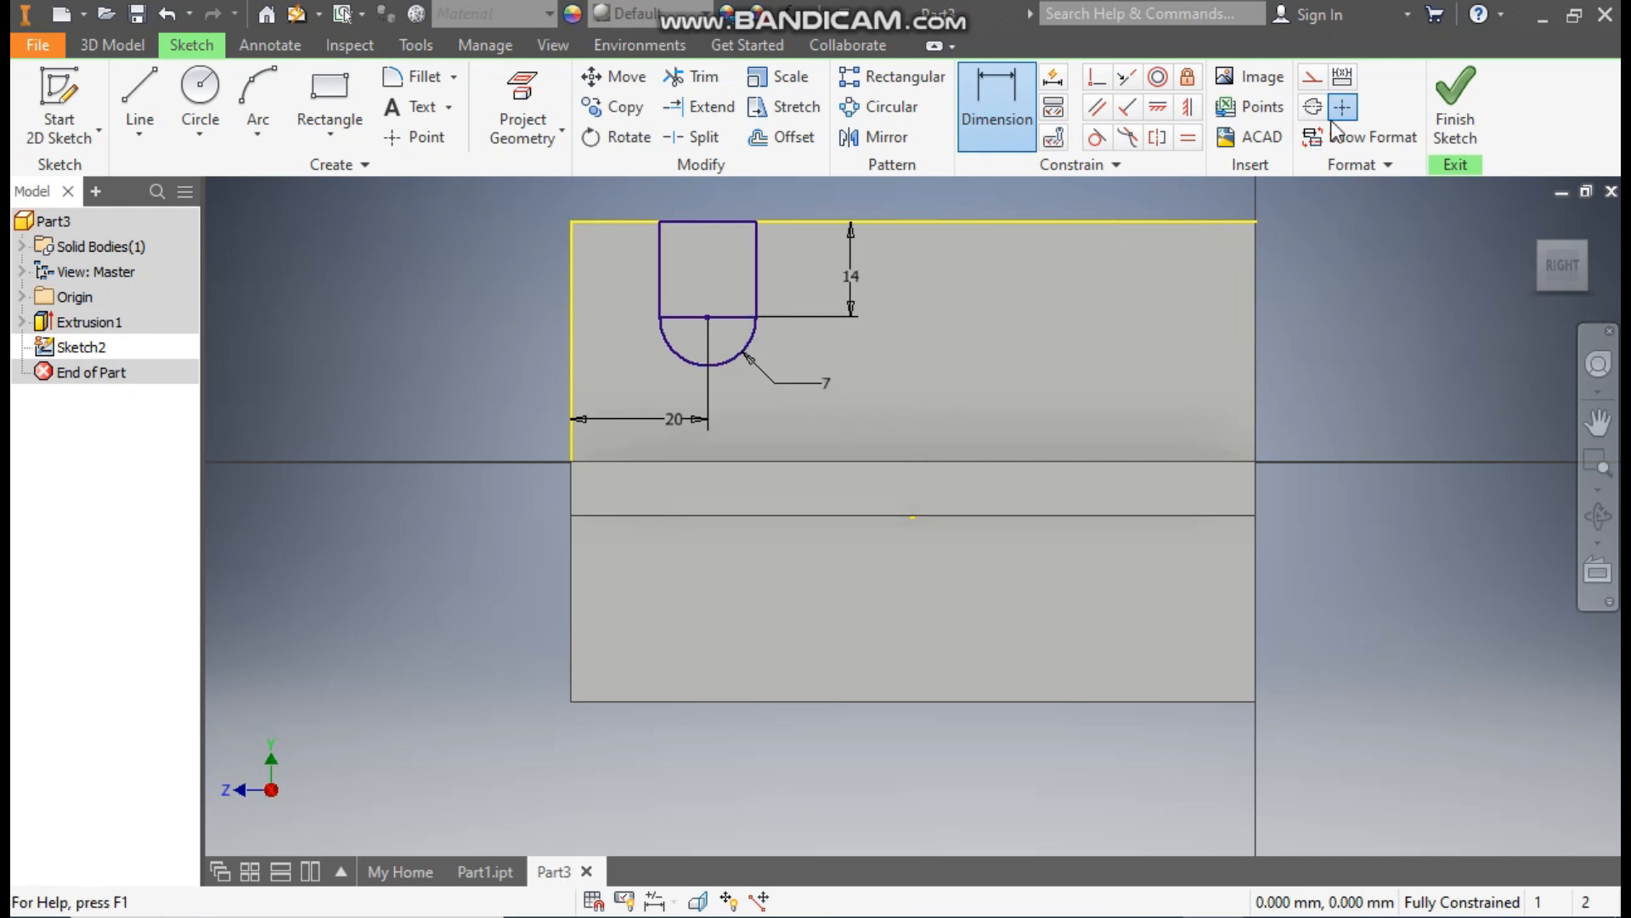
{"action": "left_click", "coordinate": [1448, 106]}
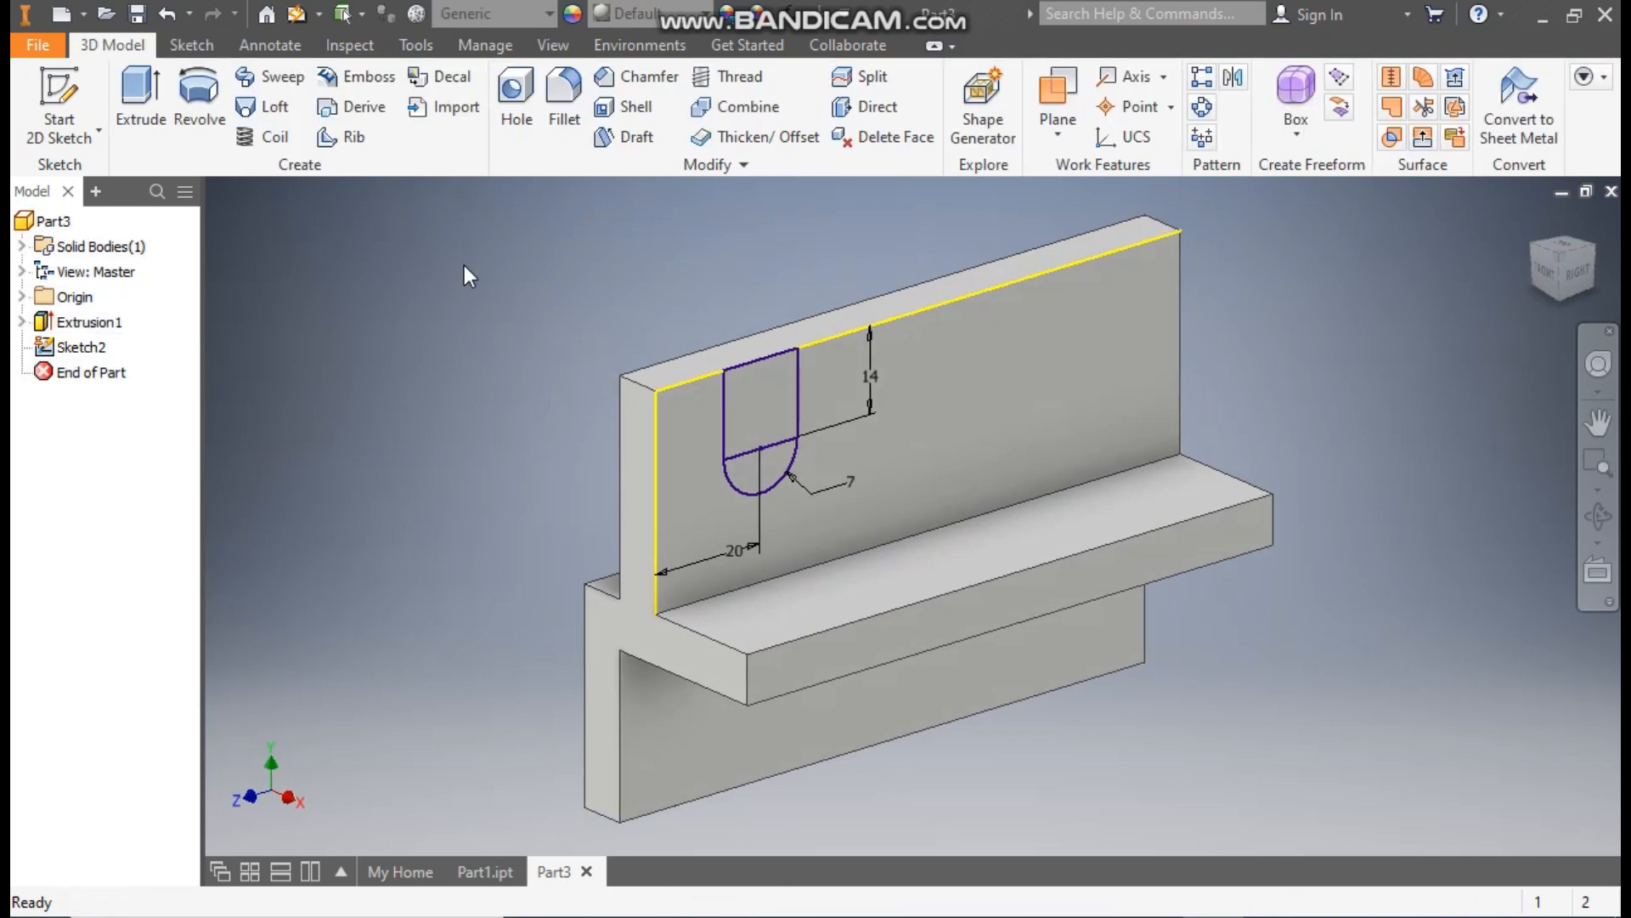
- Cut the rectangle and half-round regions 100 mm through the upright wall with Extrude to form an open U-shaped slot
{"action": "left_click", "coordinate": [140, 106]}
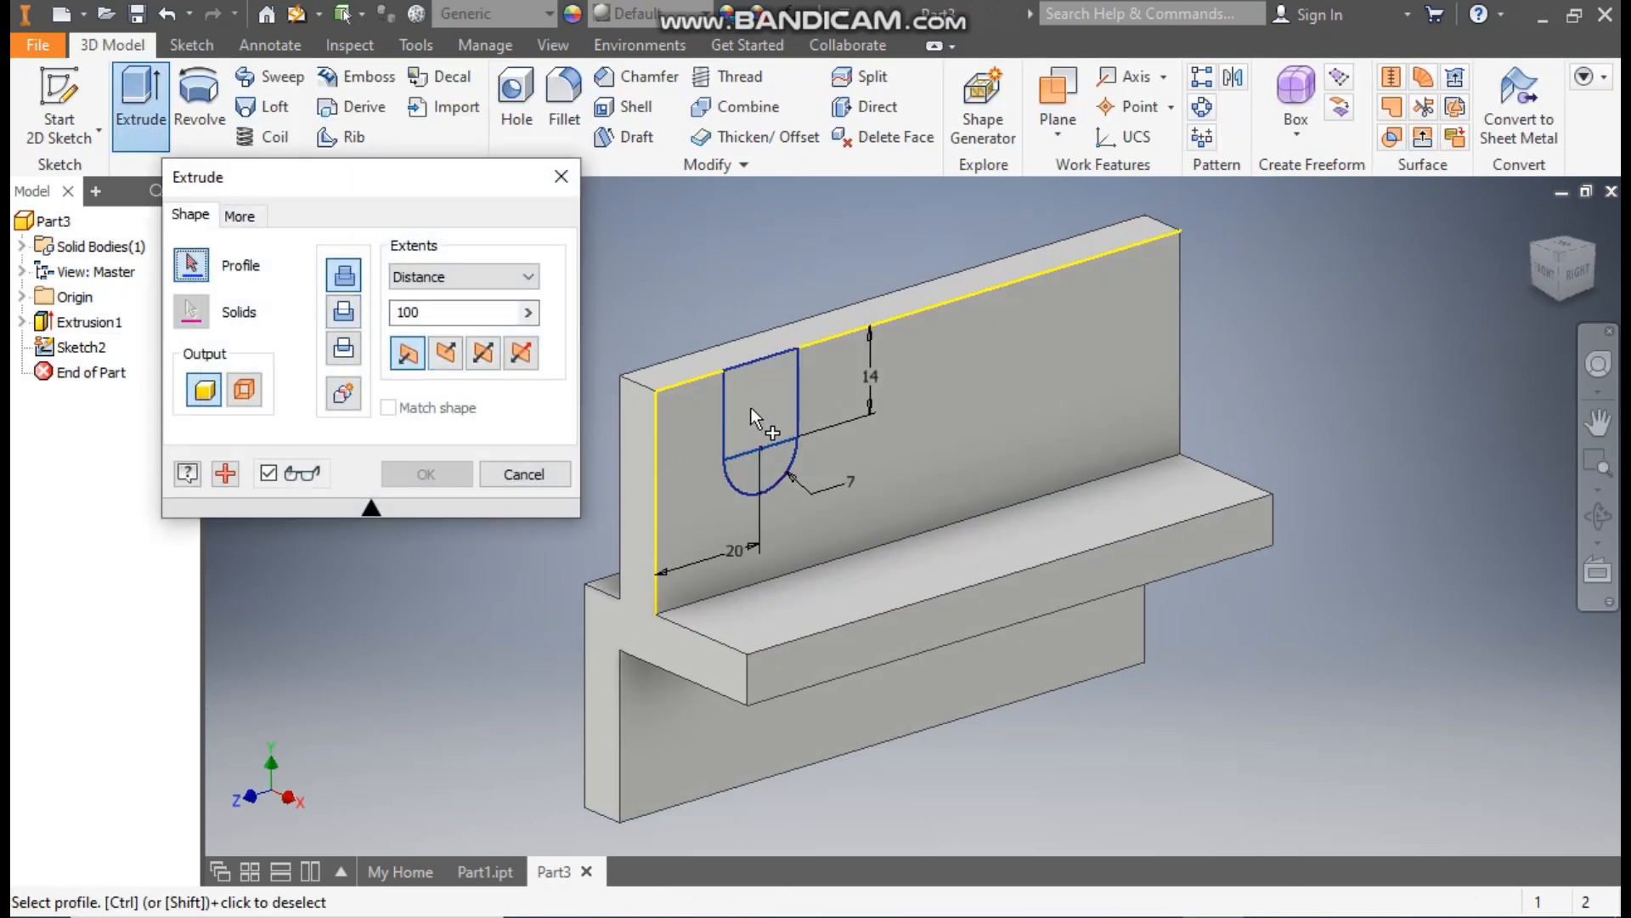
{"action": "left_click", "coordinate": [766, 469]}
{"action": "left_click", "coordinate": [772, 396]}
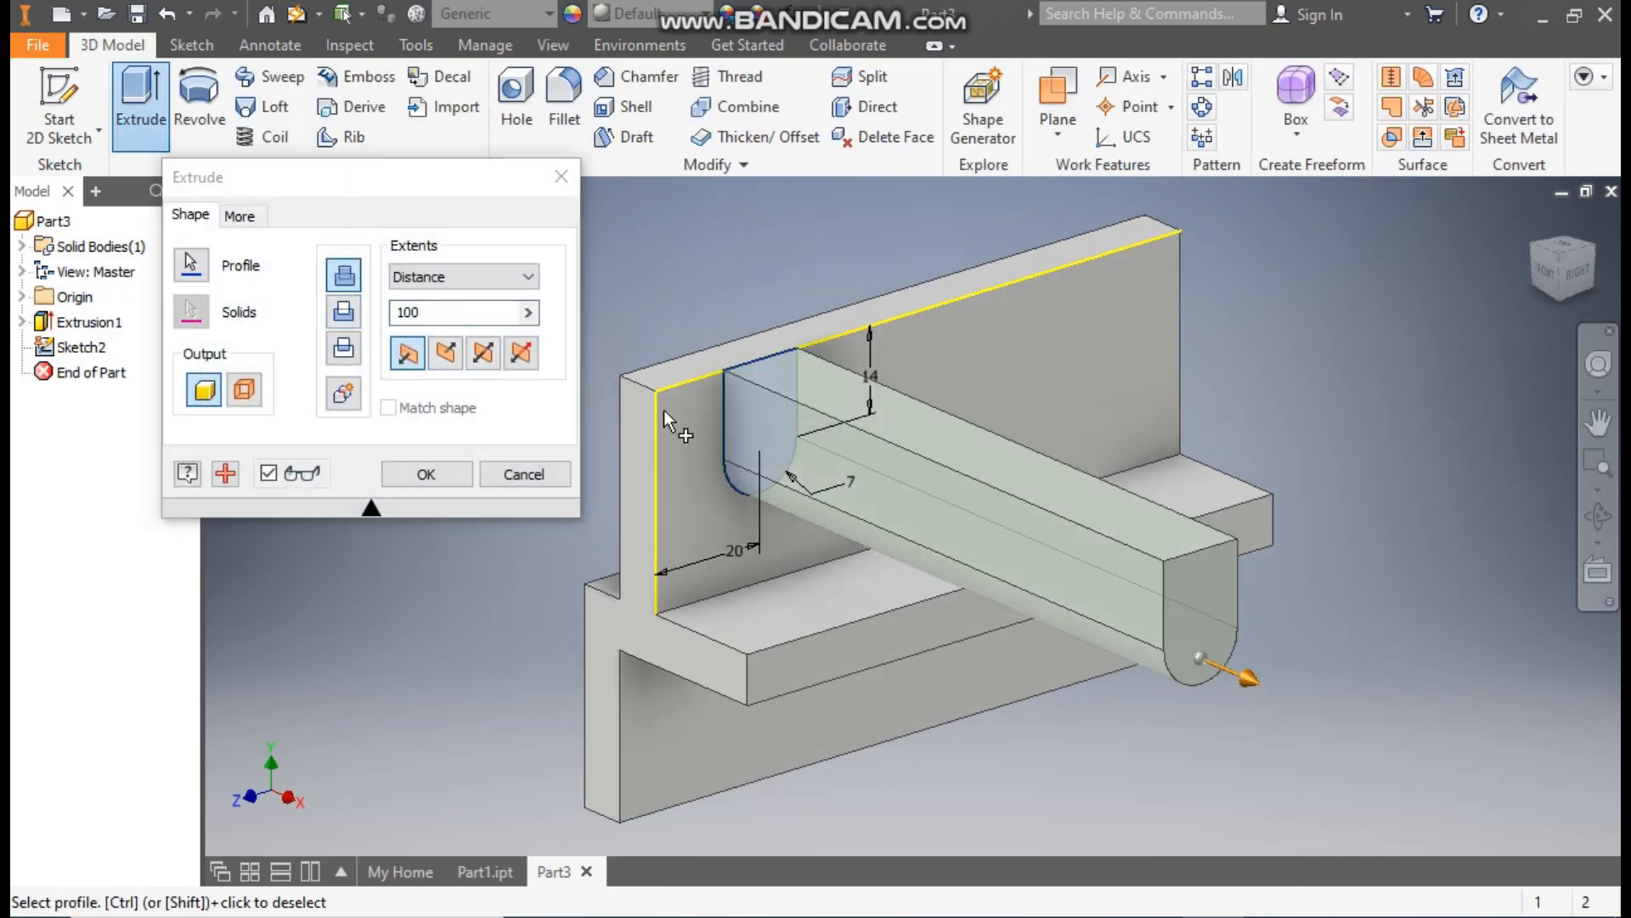
{"action": "left_click", "coordinate": [343, 311]}
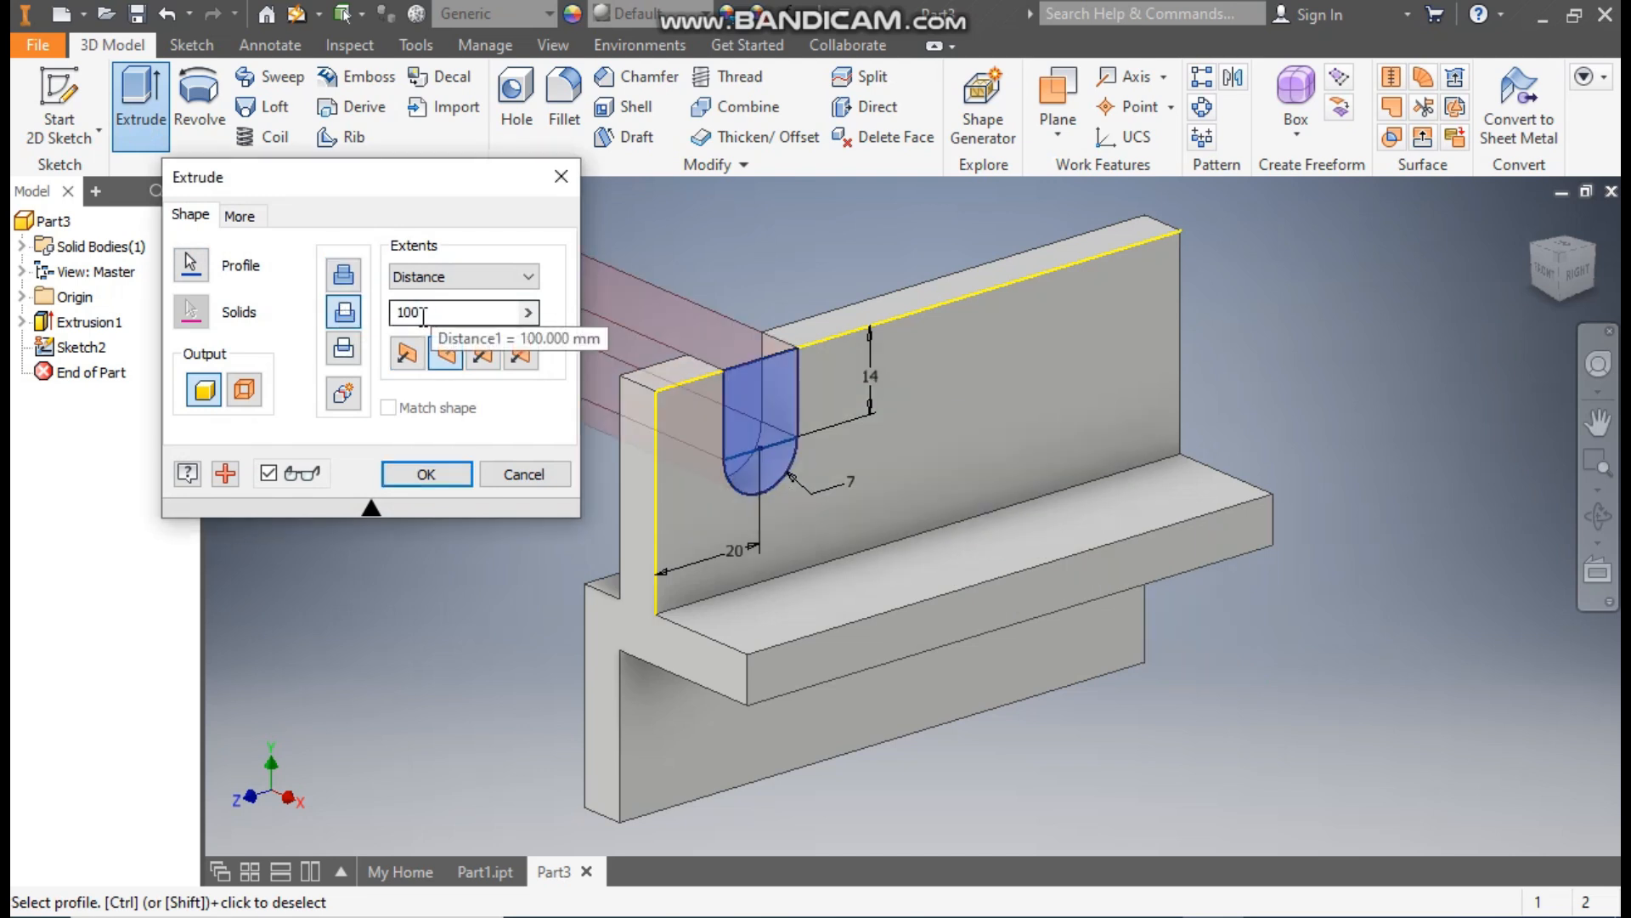
{"action": "middle_click_drag", "start_coordinate": [711, 331], "coordinate": [934, 331]}
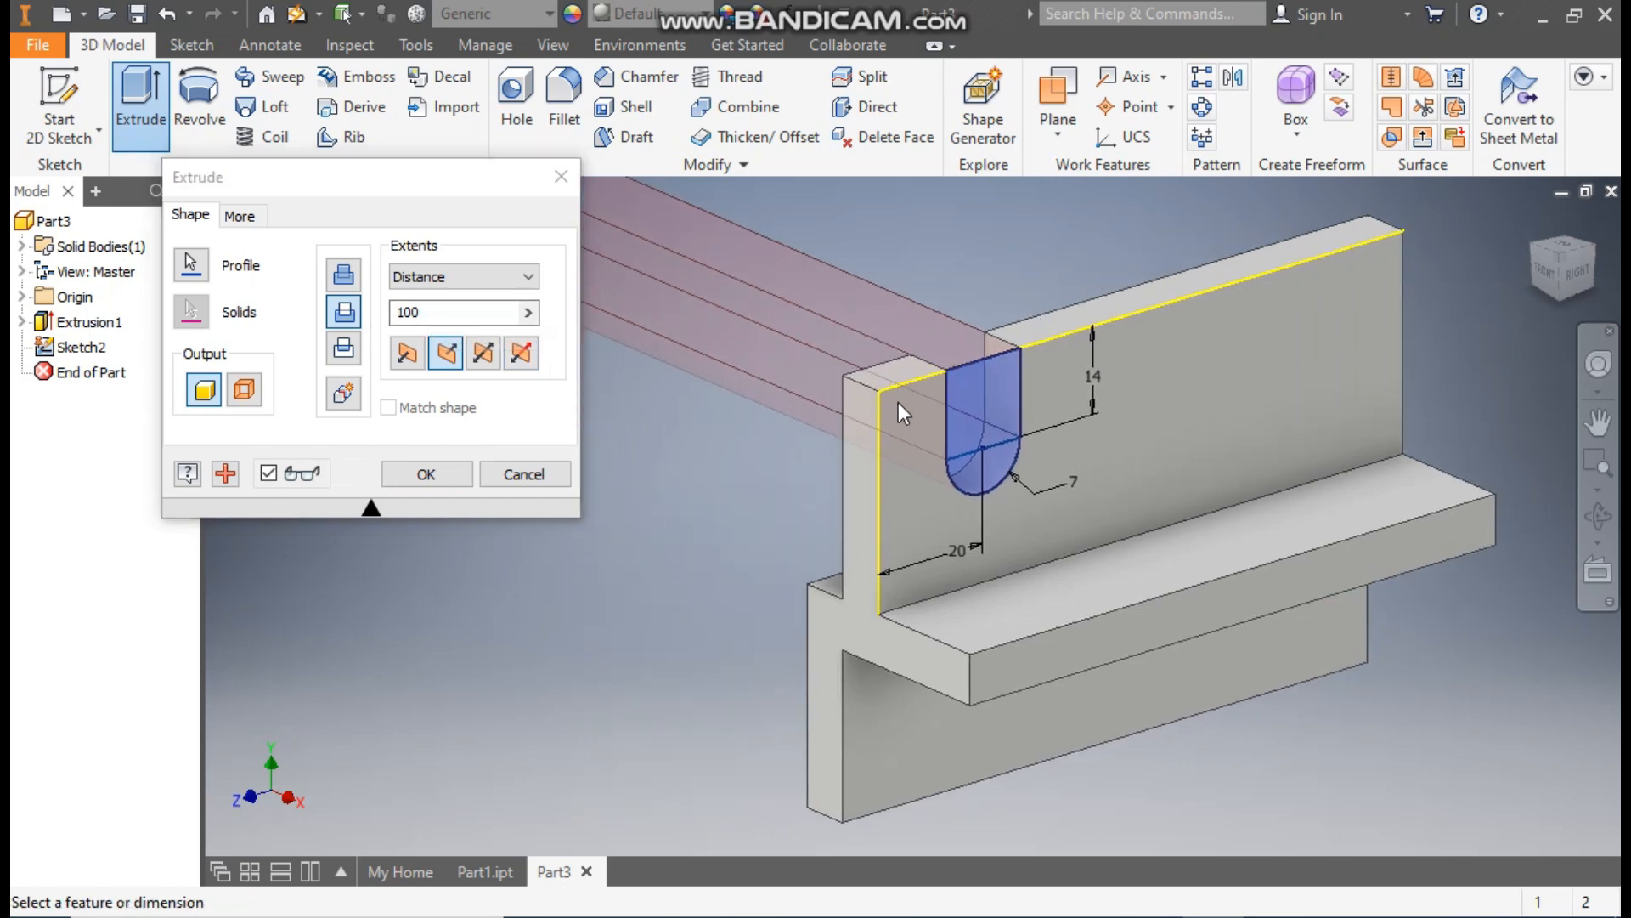
{"action": "left_click", "coordinate": [440, 473]}
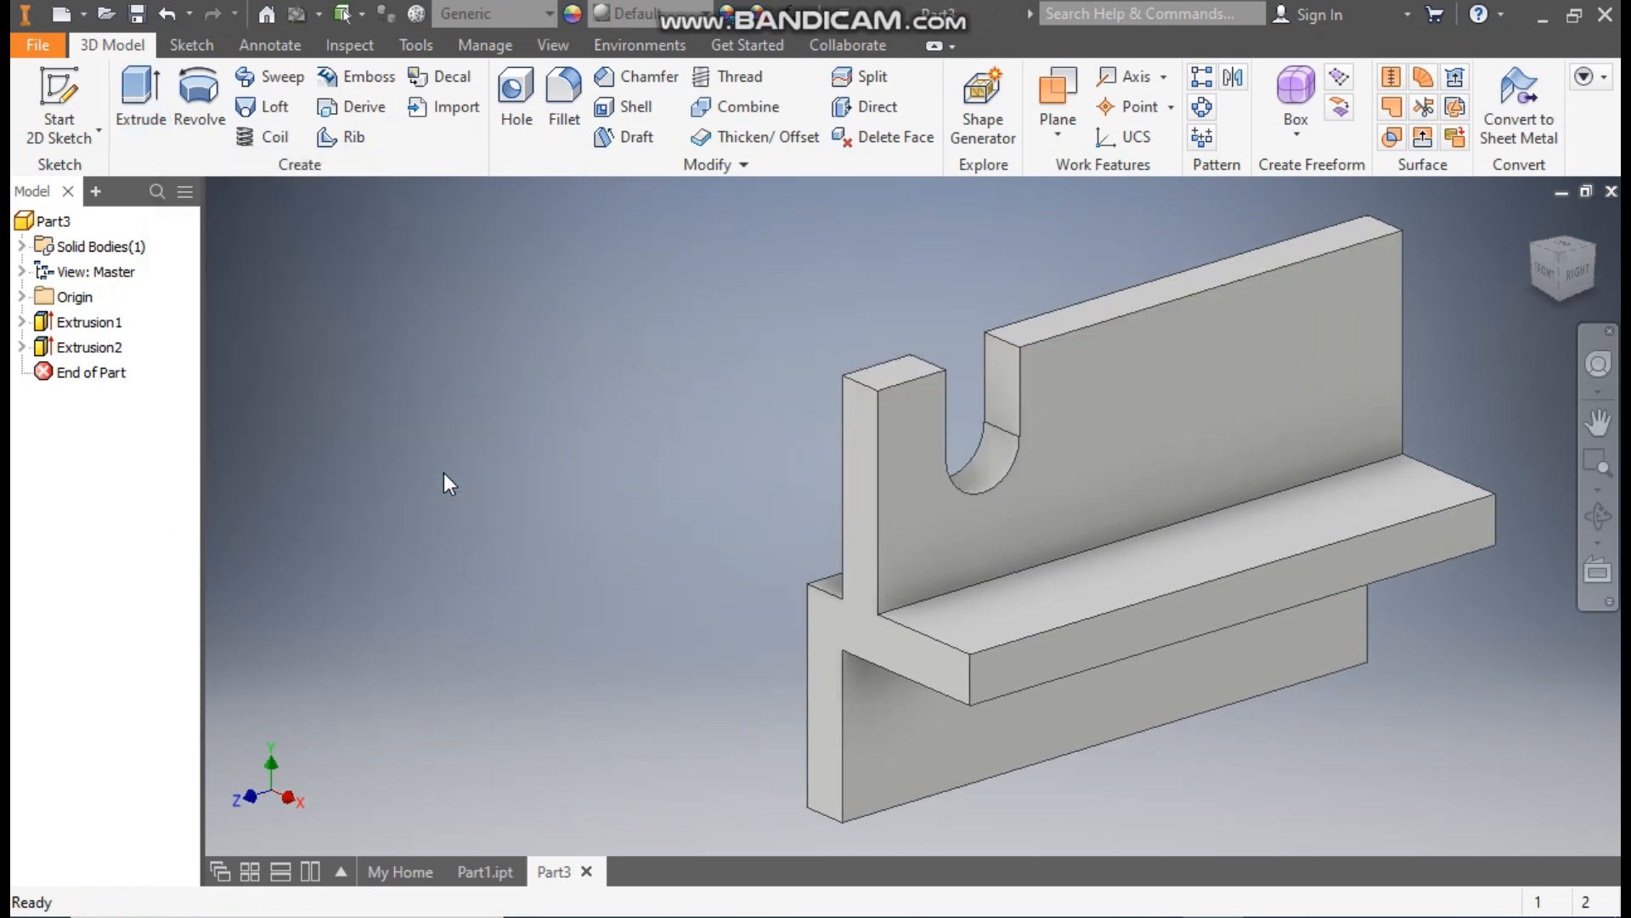
- Start a rectangular pattern of the U-slot cut, using the upright wall's long top edge as the first direction
{"action": "left_click", "coordinate": [1201, 78]}
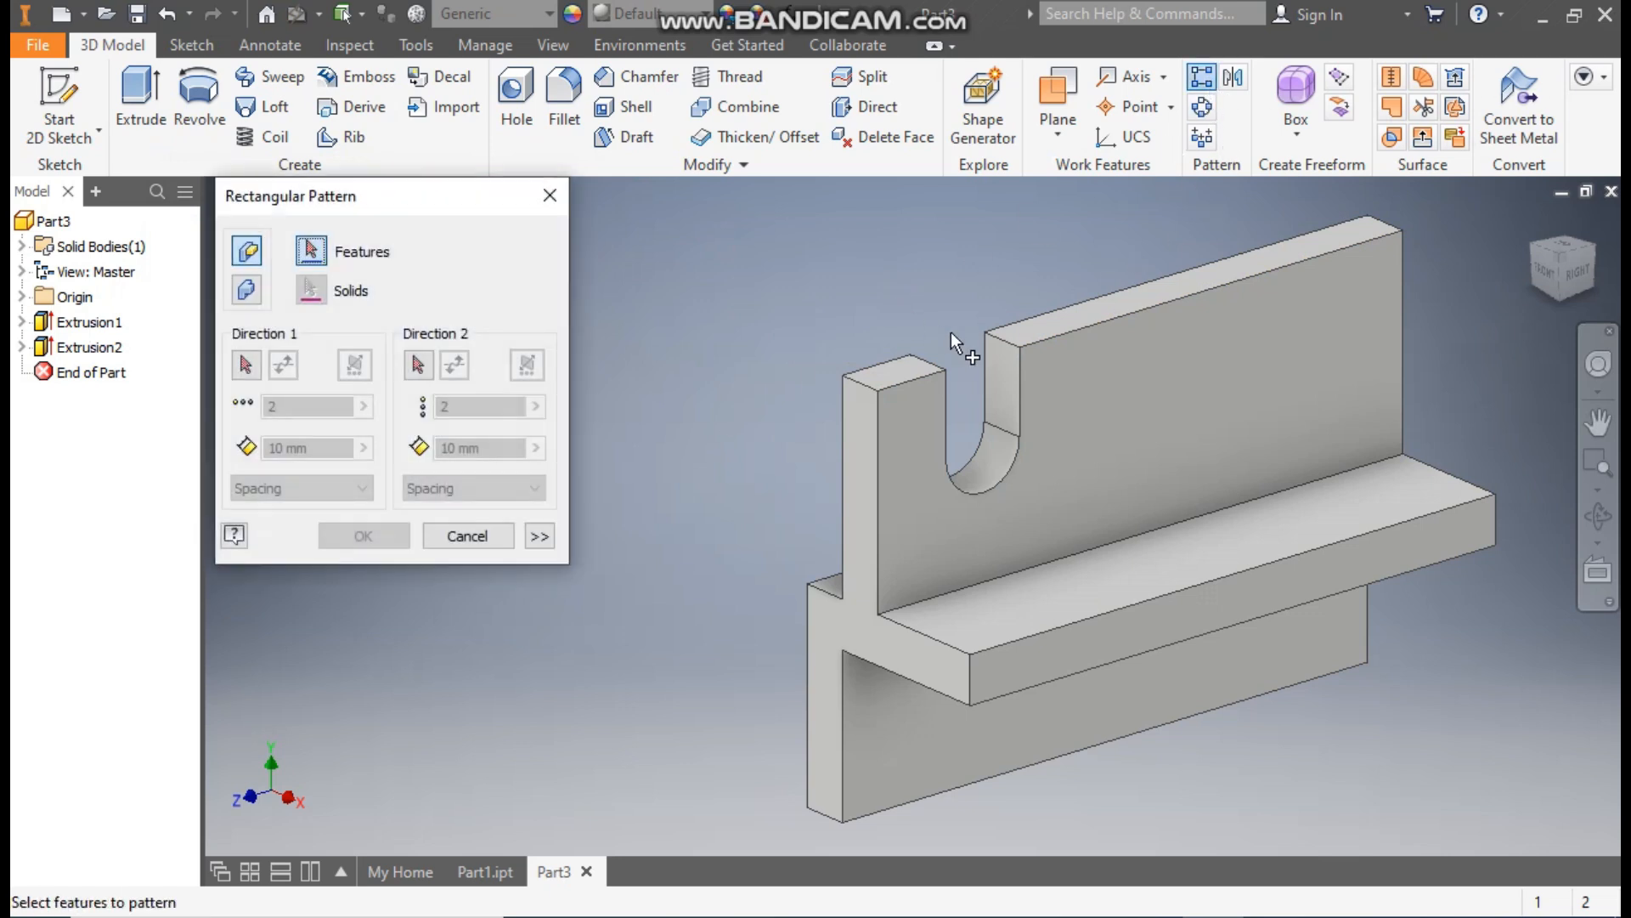
{"action": "left_click", "coordinate": [105, 350]}
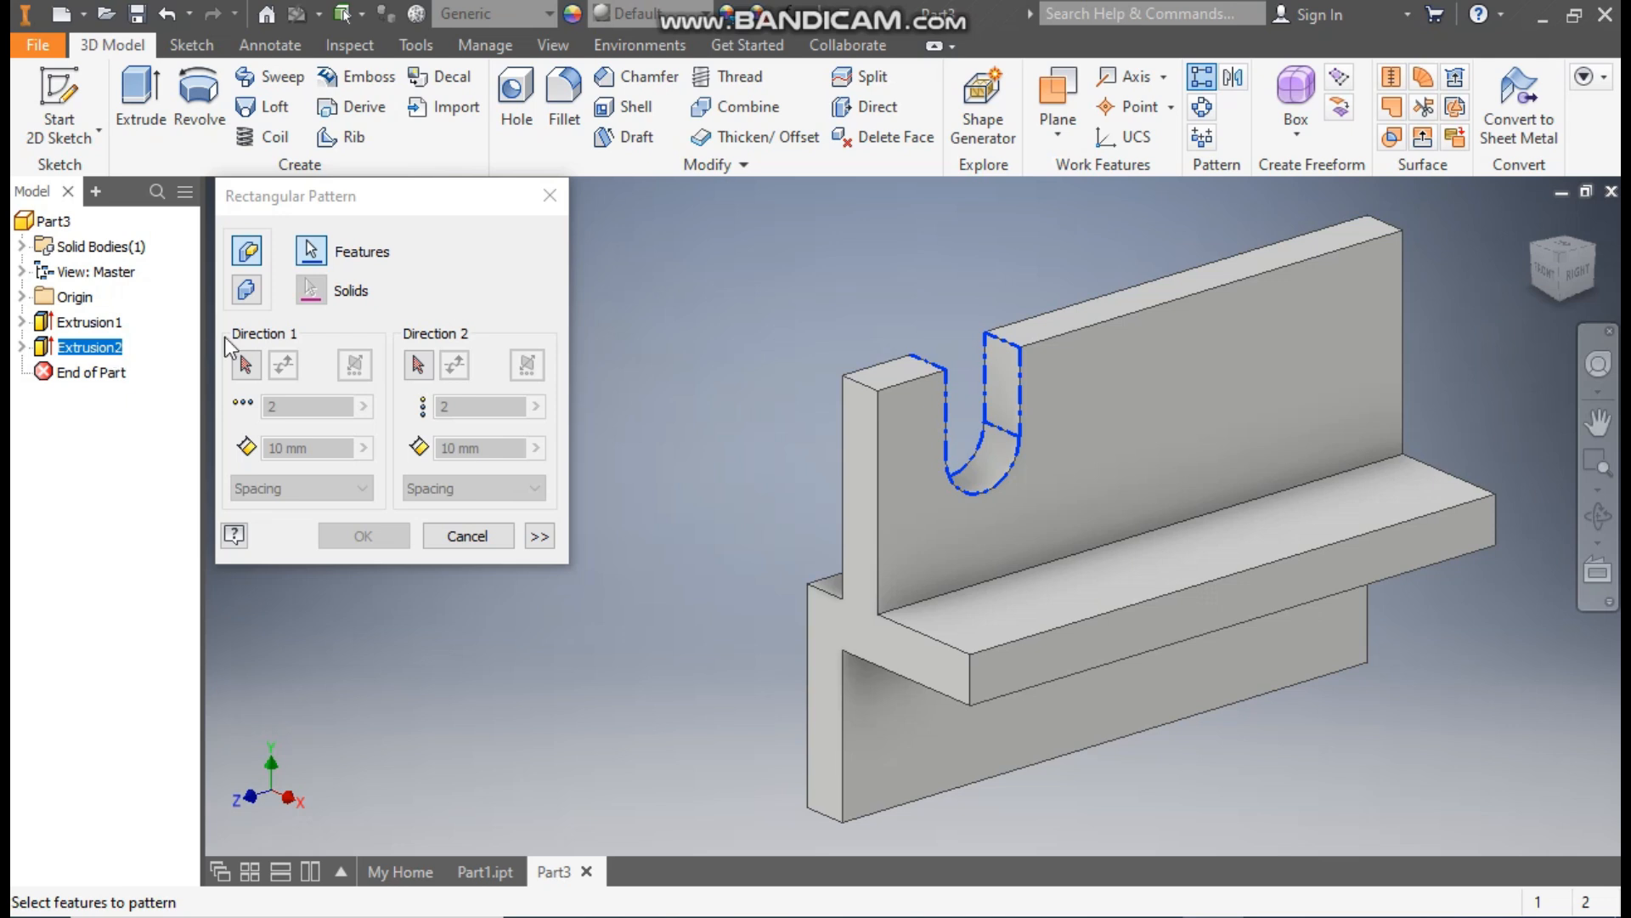
{"action": "left_click", "coordinate": [246, 366]}
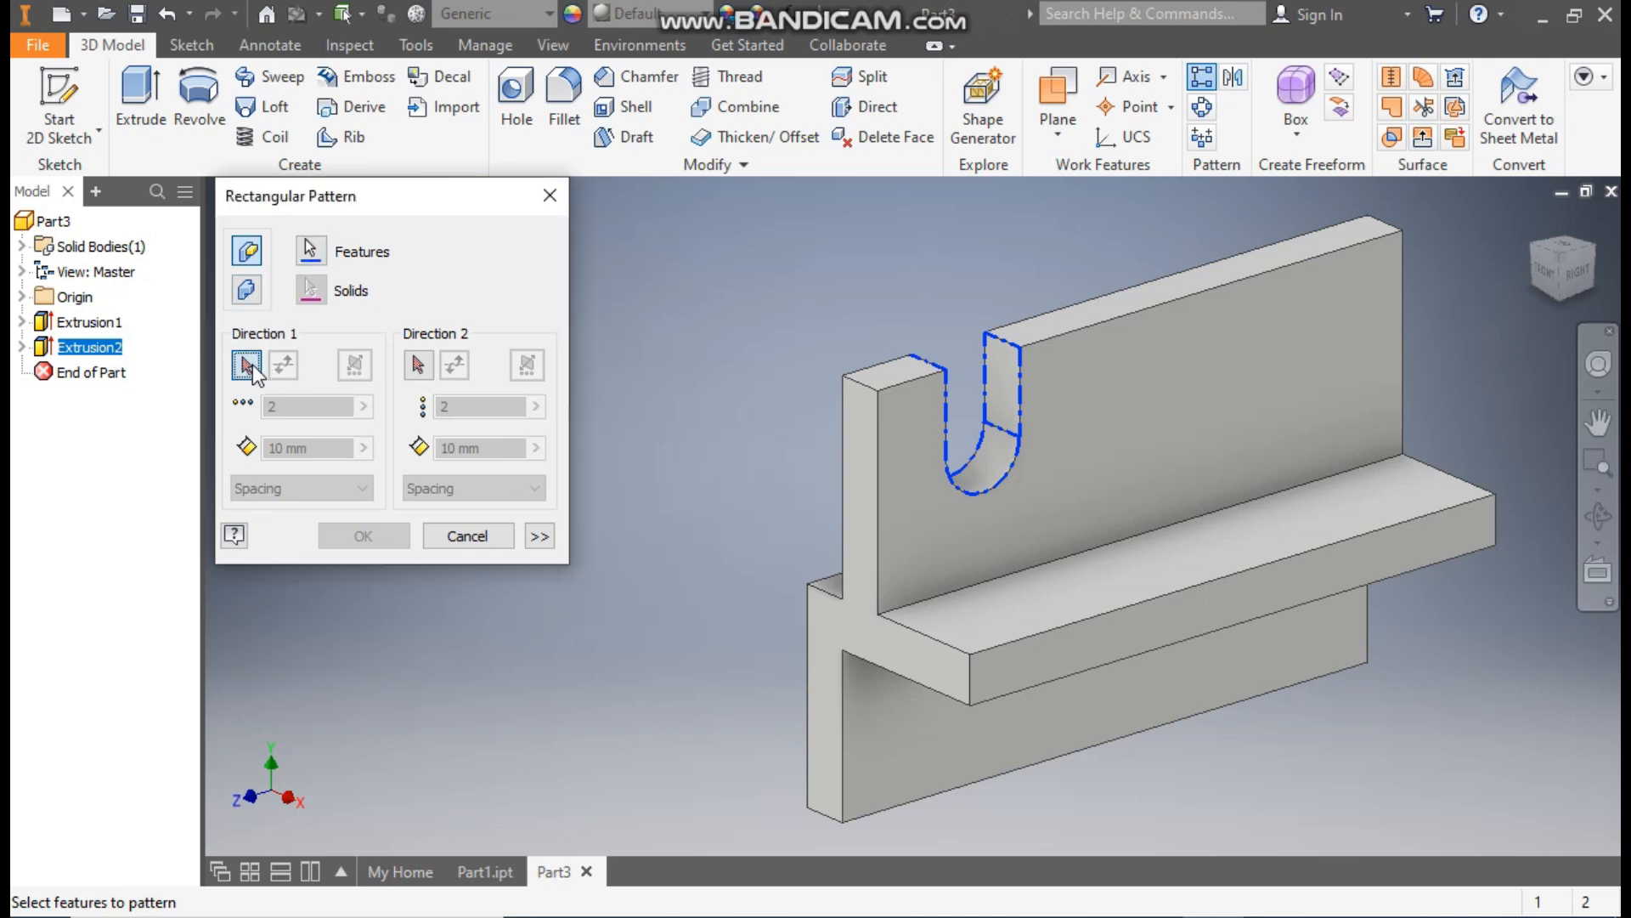
{"action": "left_click", "coordinate": [1093, 323]}
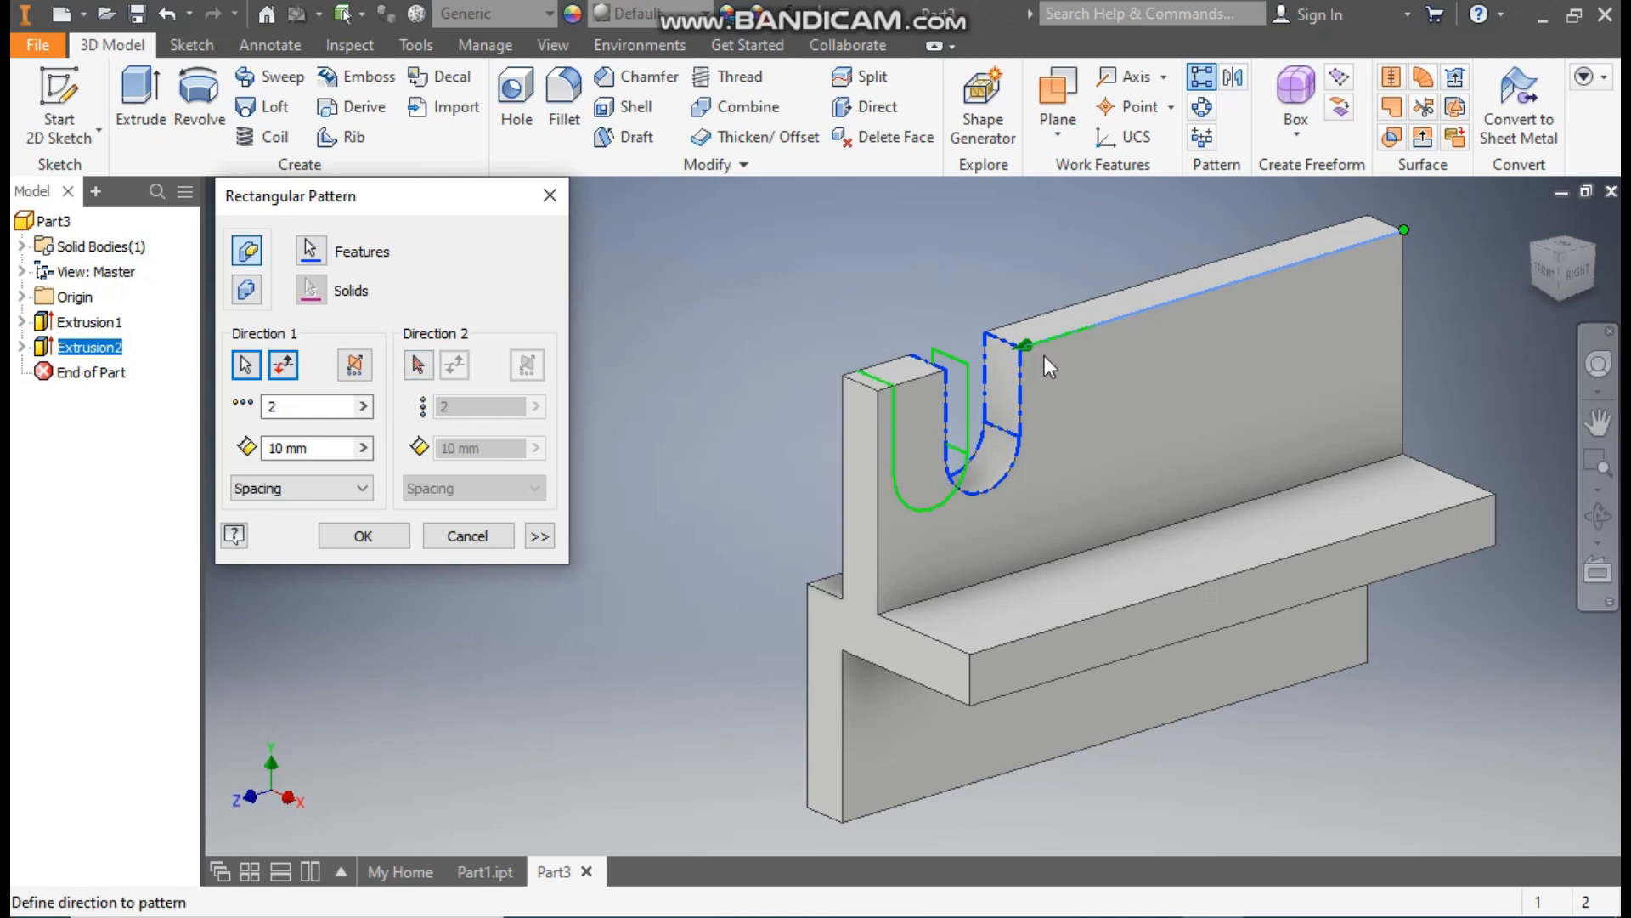
{"action": "scroll", "coordinate": [1093, 360], "scroll_direction": "down", "scroll_amount": 2}
{"action": "mouse_move", "coordinate": [1093, 360]}
{"action": "middle_mouse_down"}
{"action": "mouse_move", "coordinate": [1085, 397]}
{"action": "mouse_move", "coordinate": [1075, 388]}
{"action": "middle_mouse_up"}
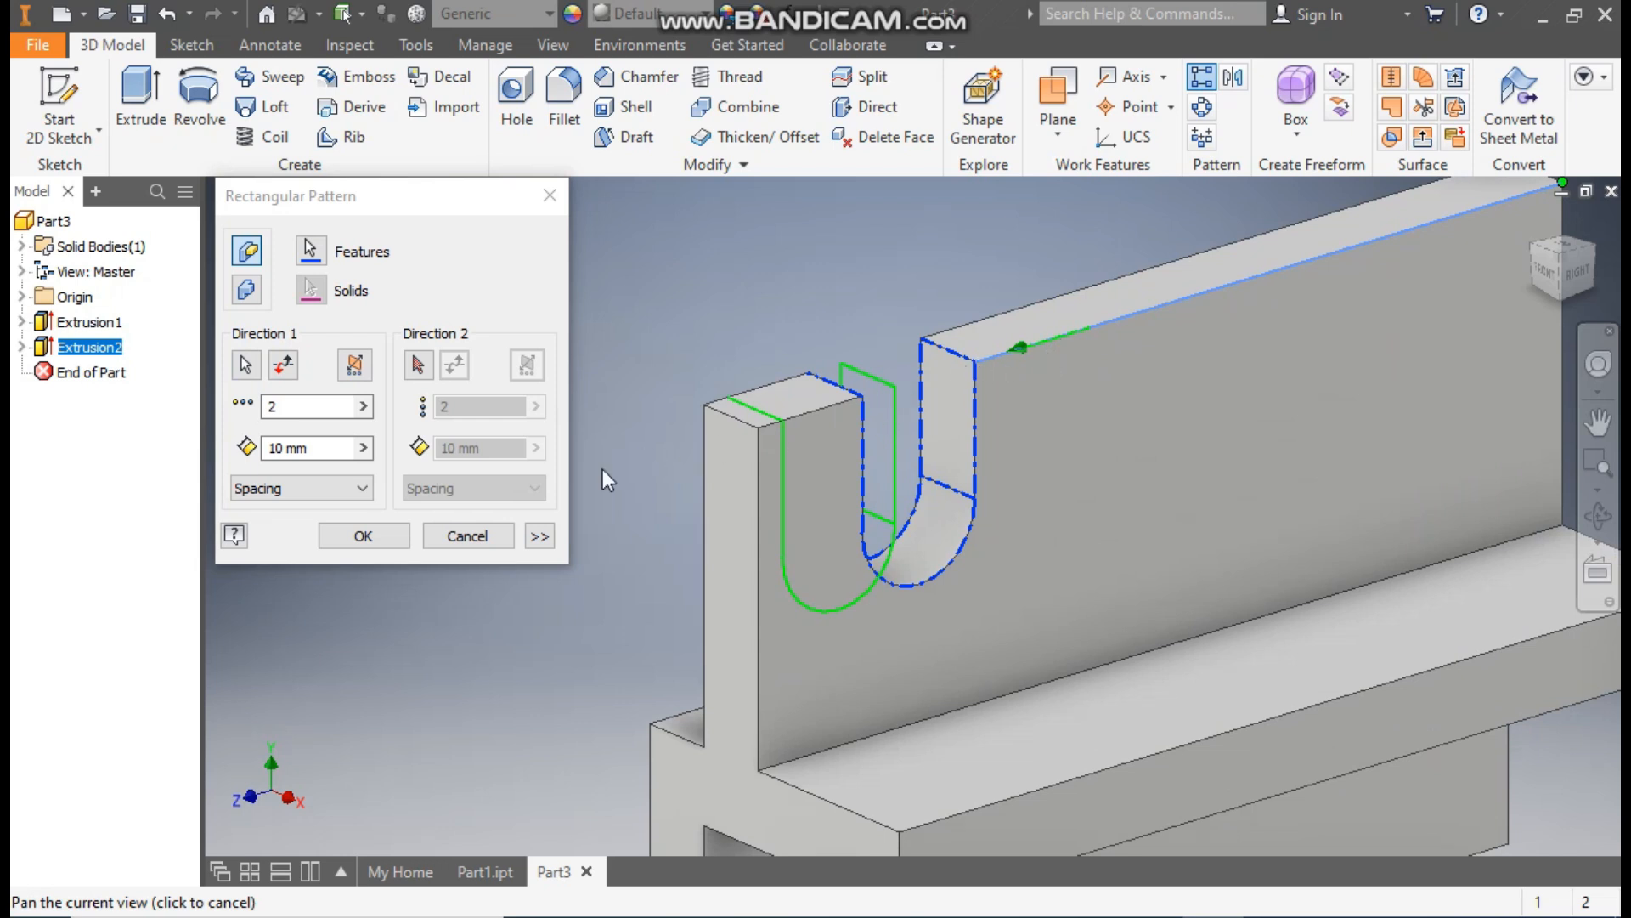
- Flip the pattern direction toward the wall's far end and create 4 slots spaced 20 mm apart
{"action": "left_click", "coordinate": [283, 366]}
{"action": "double_click", "coordinate": [272, 406]}
{"action": "type", "text": "4"}
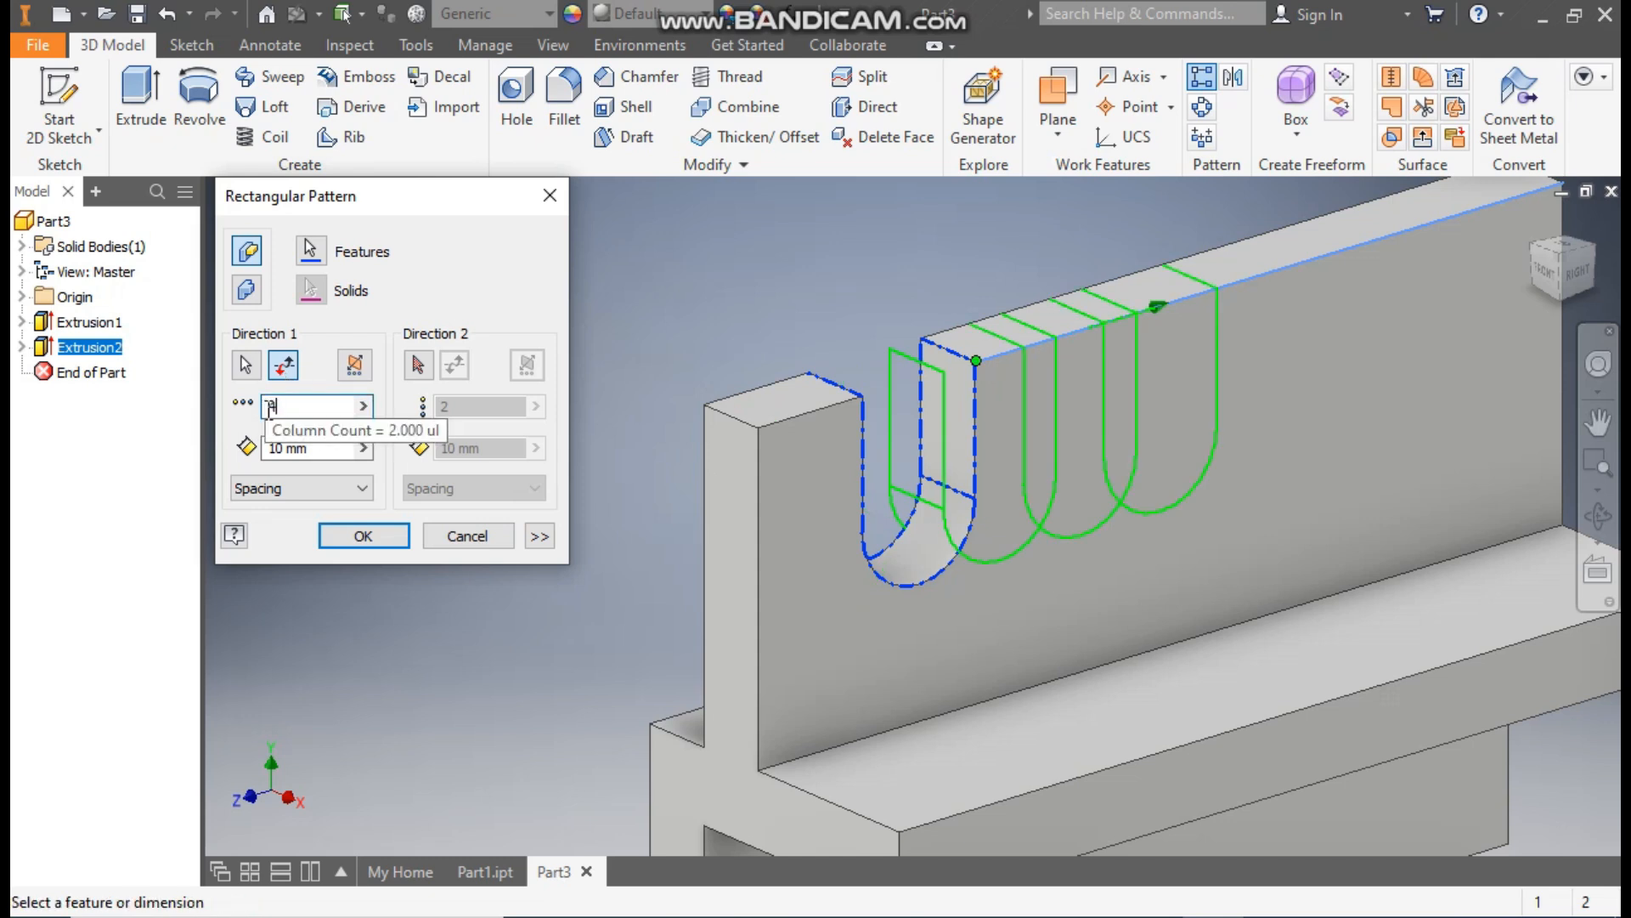
{"action": "left_click_drag", "start_coordinate": [317, 450], "coordinate": [257, 462]}
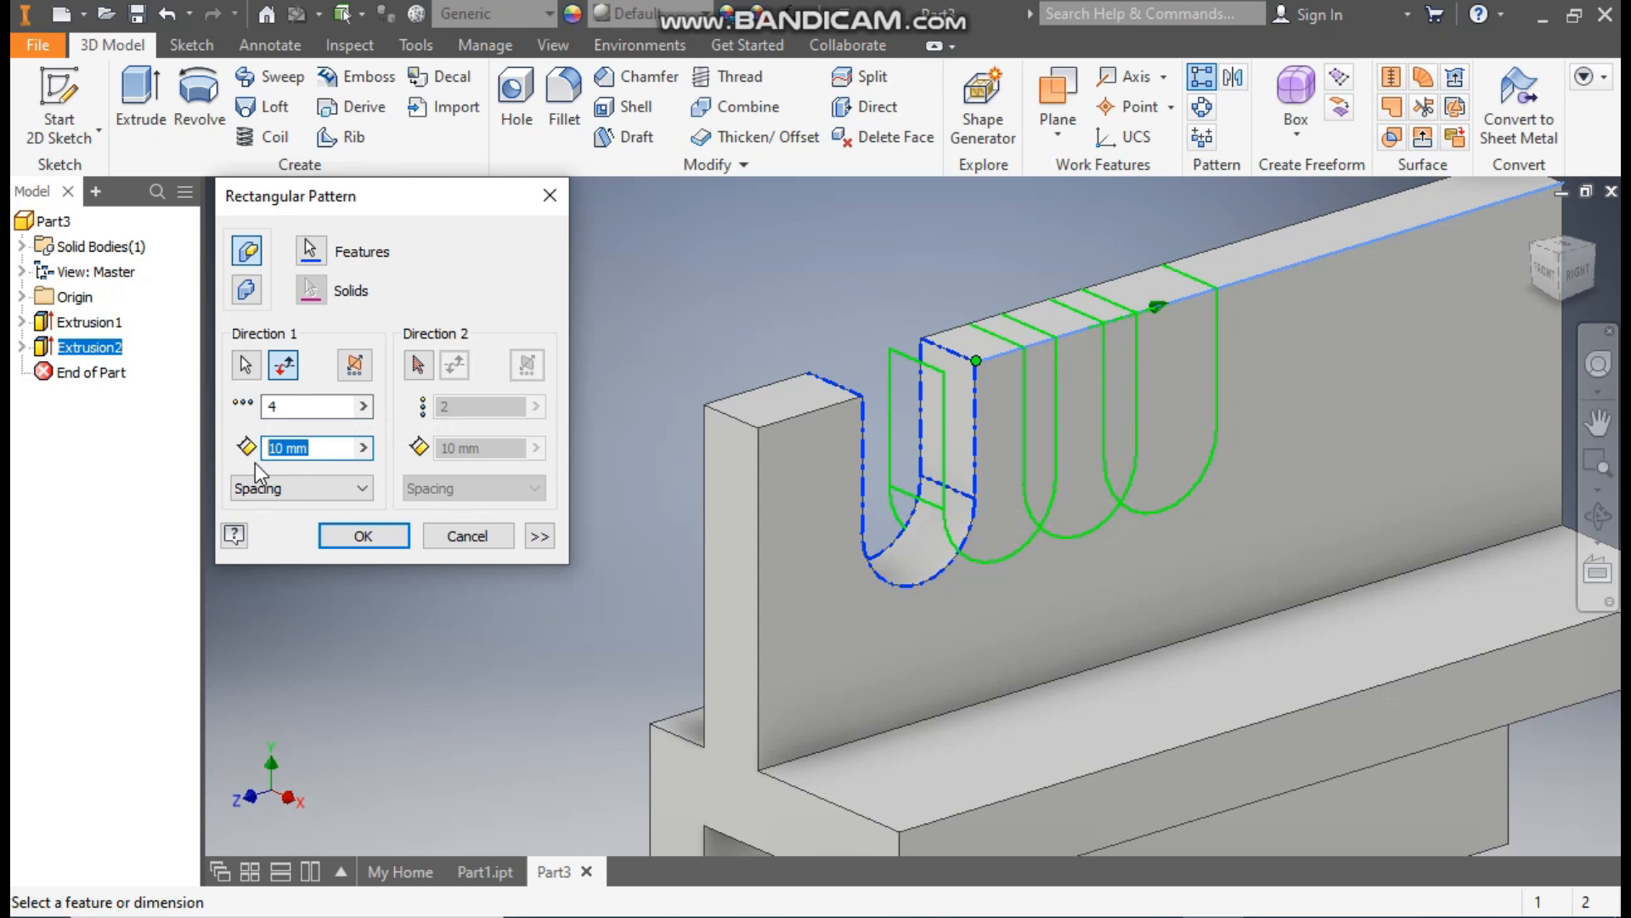
{"action": "type", "text": "20"}
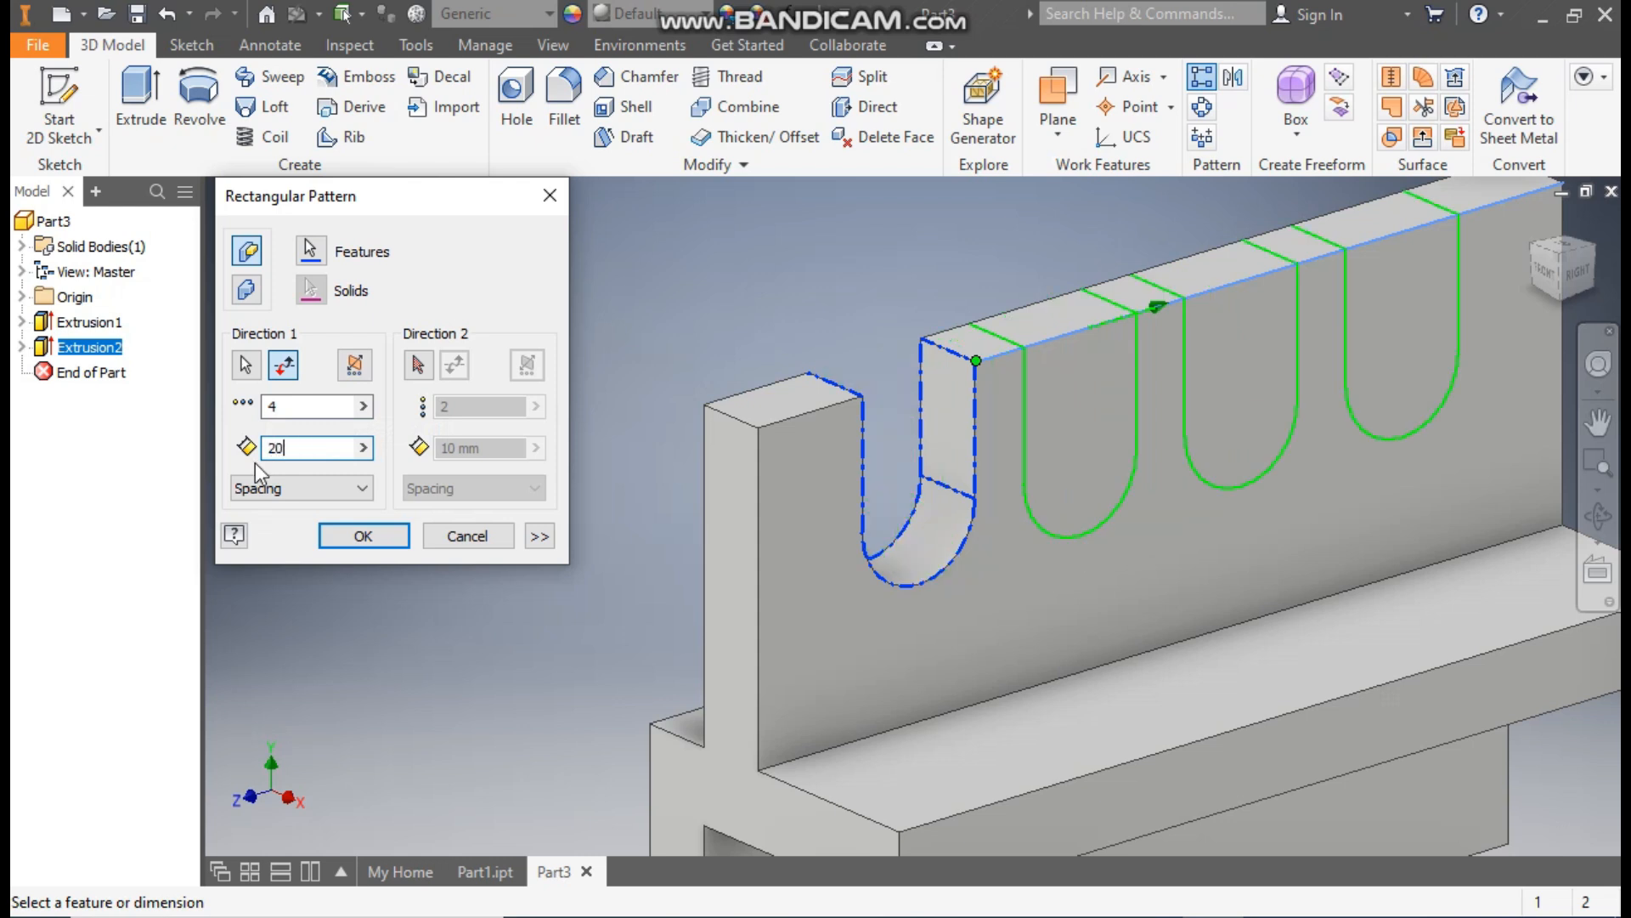
{"action": "middle_click_drag", "start_coordinate": [705, 415], "coordinate": [710, 404]}
{"action": "scroll", "coordinate": [714, 423], "scroll_direction": "up", "scroll_amount": 2}
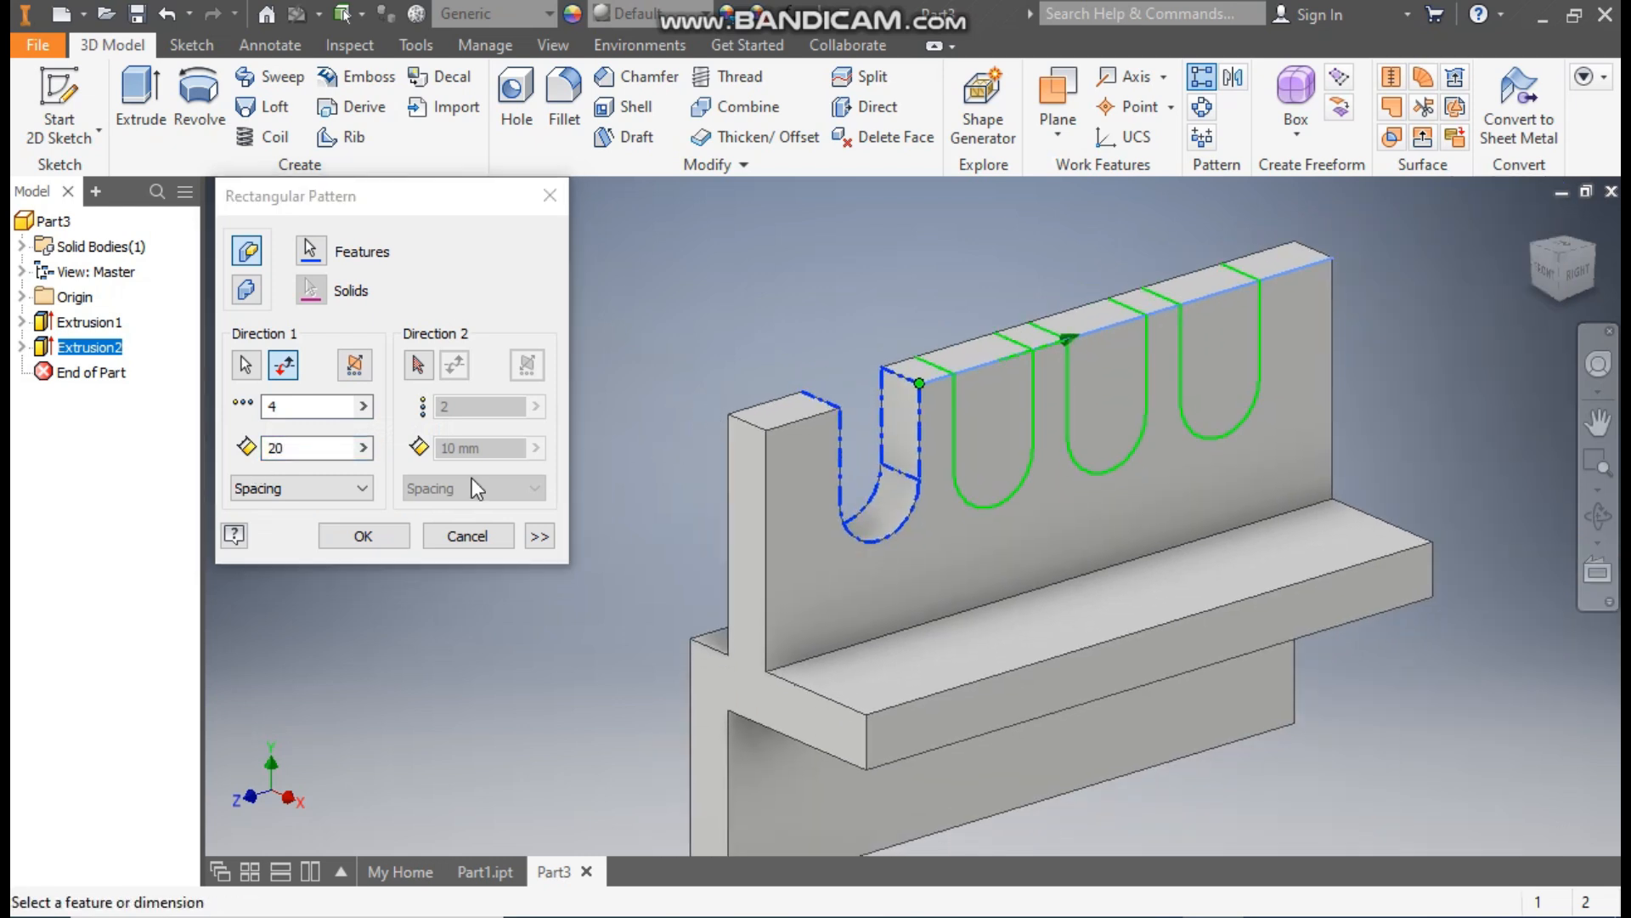
{"action": "left_click", "coordinate": [364, 536]}
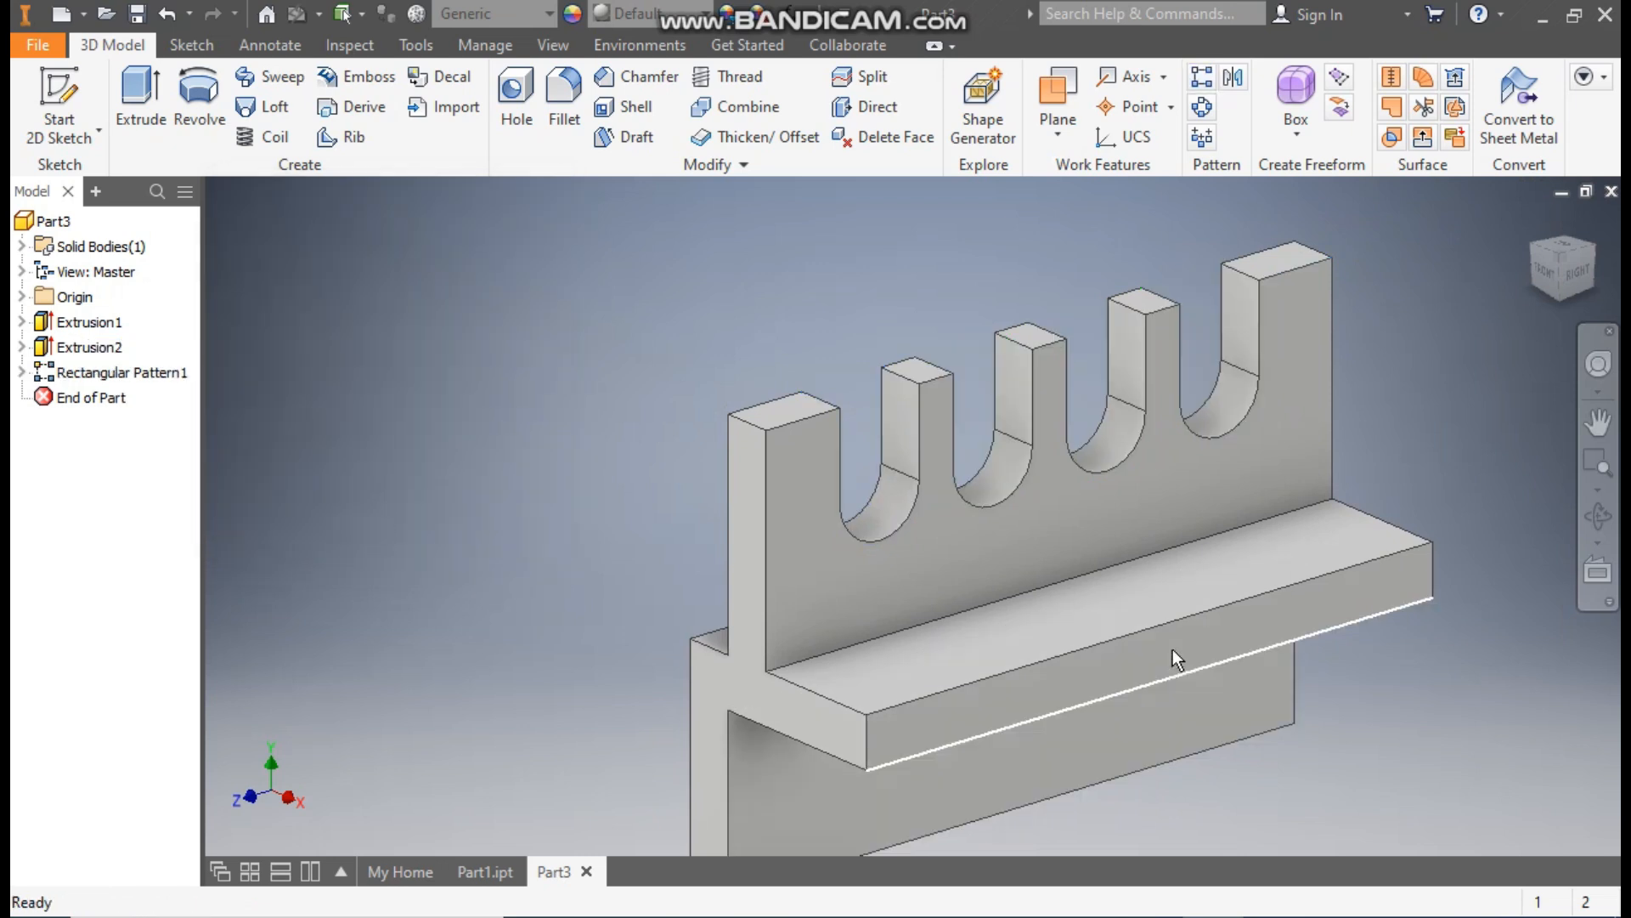
- Start a sketch on the horizontal ledge's top face and draw a two-point rectangle about 64.5 mm long inward from its outer edge
{"action": "left_click", "coordinate": [1154, 610]}
{"action": "left_click", "coordinate": [1338, 600]}
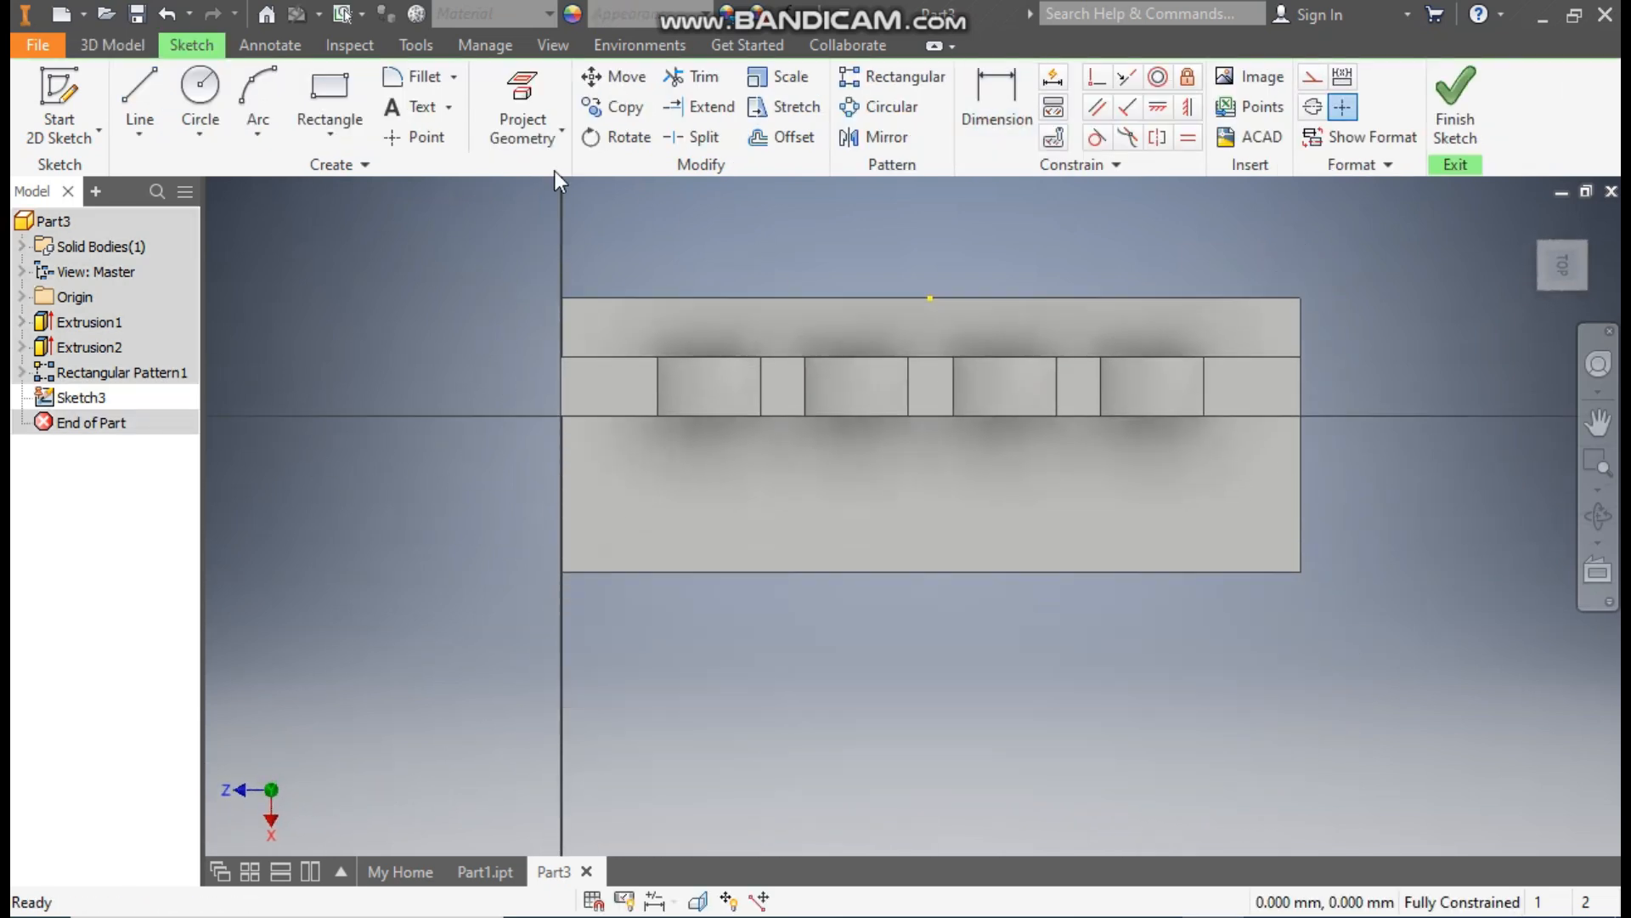
{"action": "left_click", "coordinate": [338, 134]}
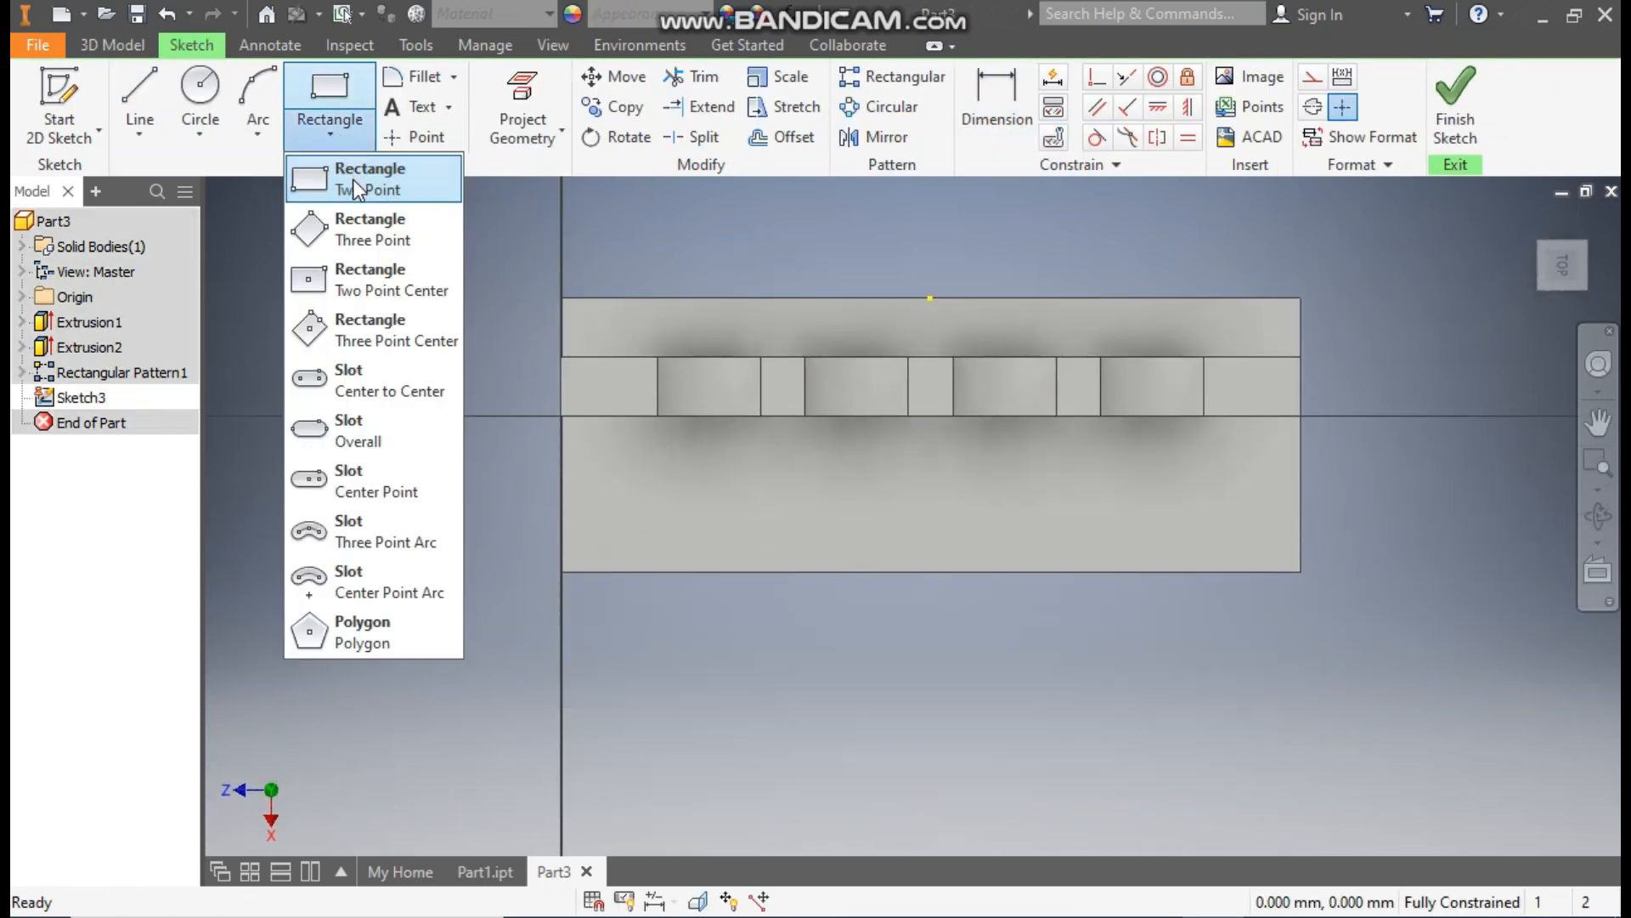
{"action": "left_click", "coordinate": [353, 180]}
{"action": "left_click", "coordinate": [676, 571]}
{"action": "left_click", "coordinate": [1153, 479]}
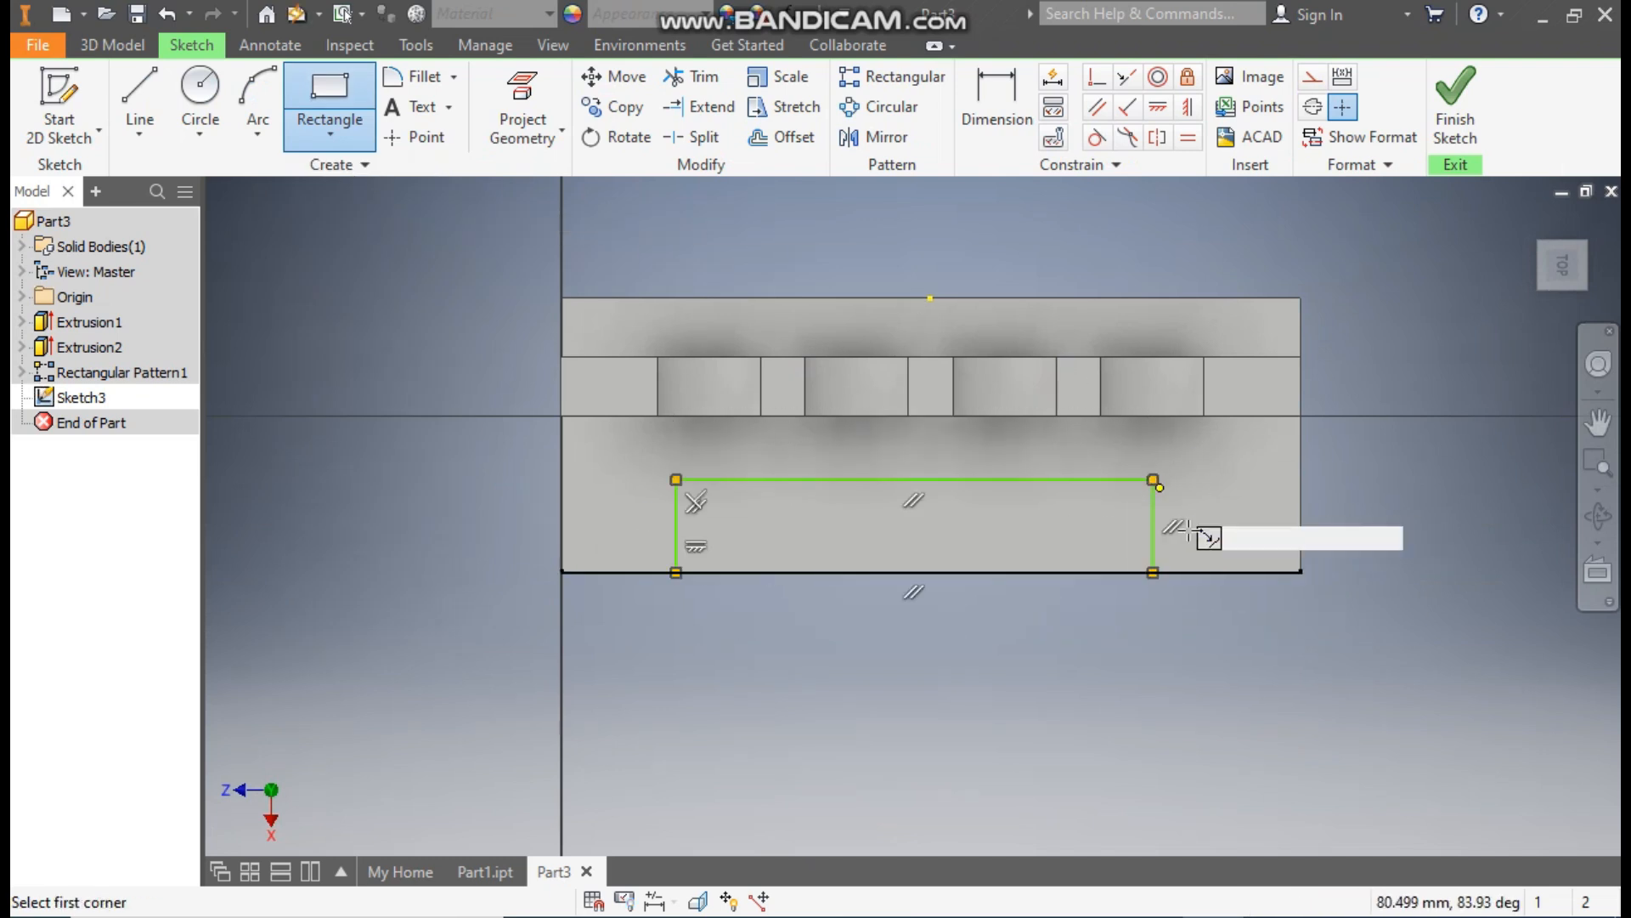
- Dimension the ledge rectangle to 60 mm long and 10 mm deep
{"action": "left_click", "coordinate": [982, 98]}
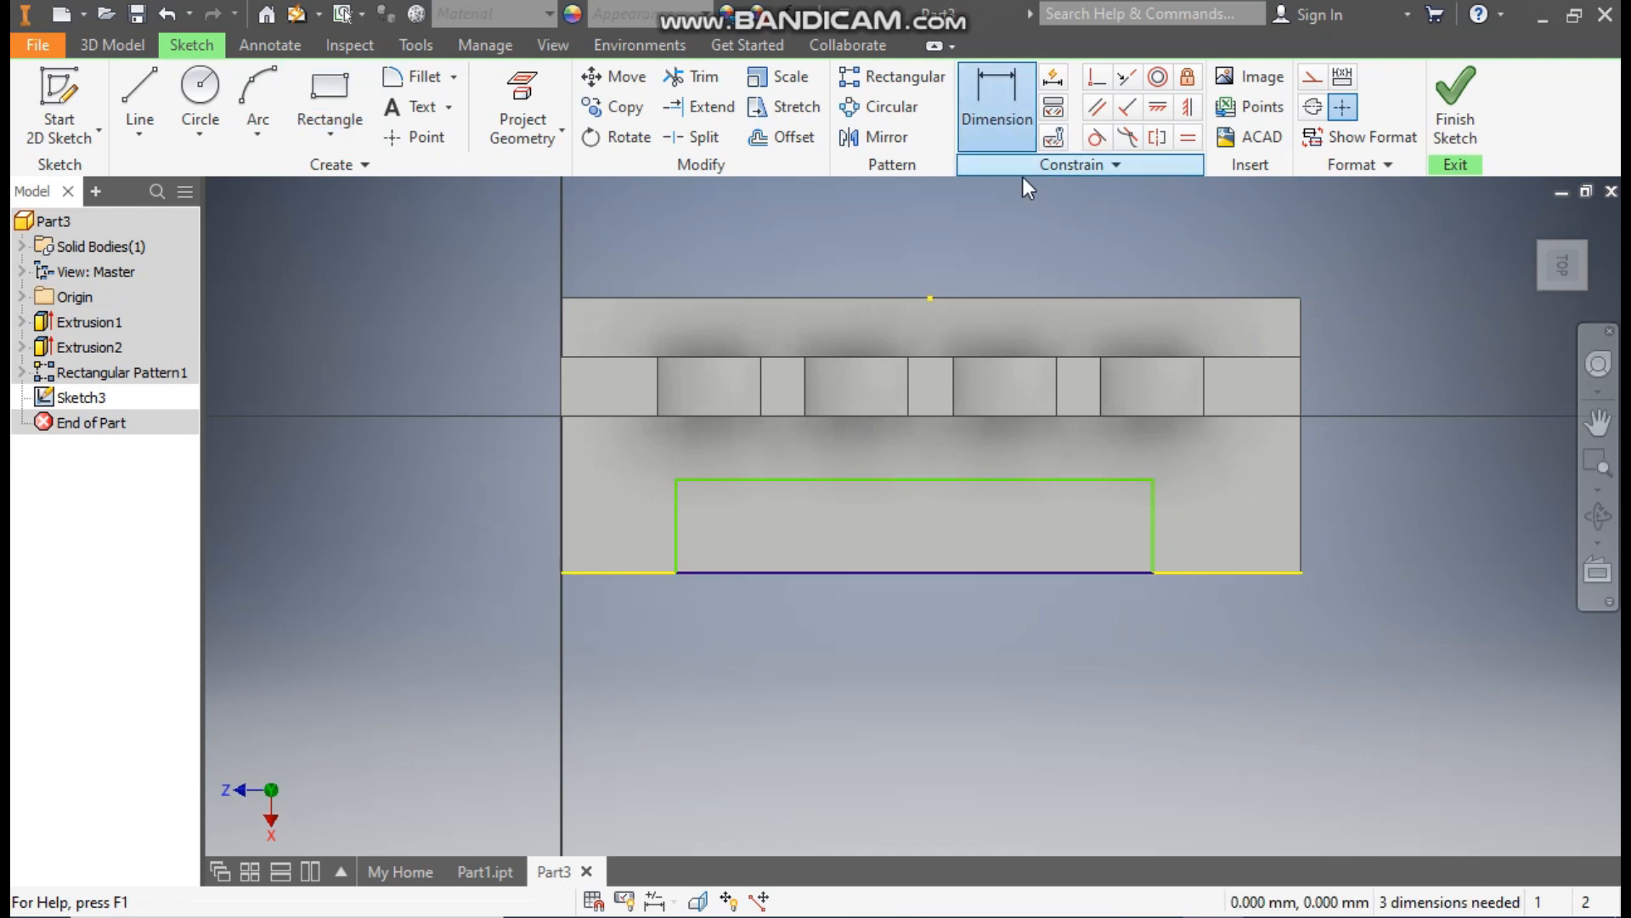
{"action": "left_click", "coordinate": [981, 478]}
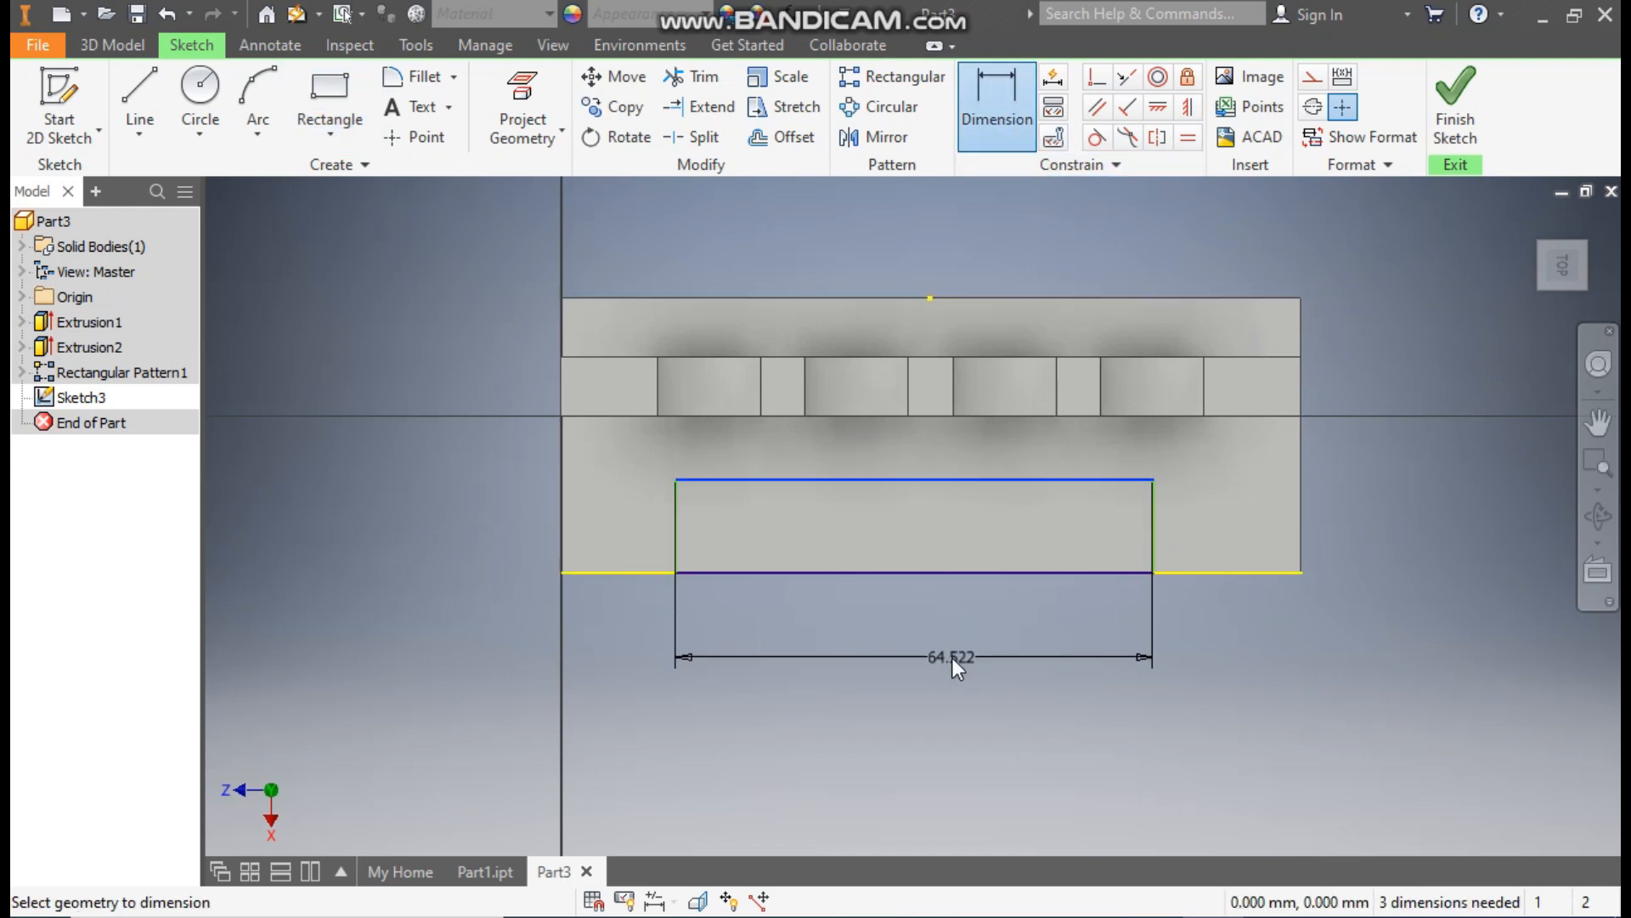
{"action": "left_click", "coordinate": [951, 657]}
{"action": "type", "text": "60"}
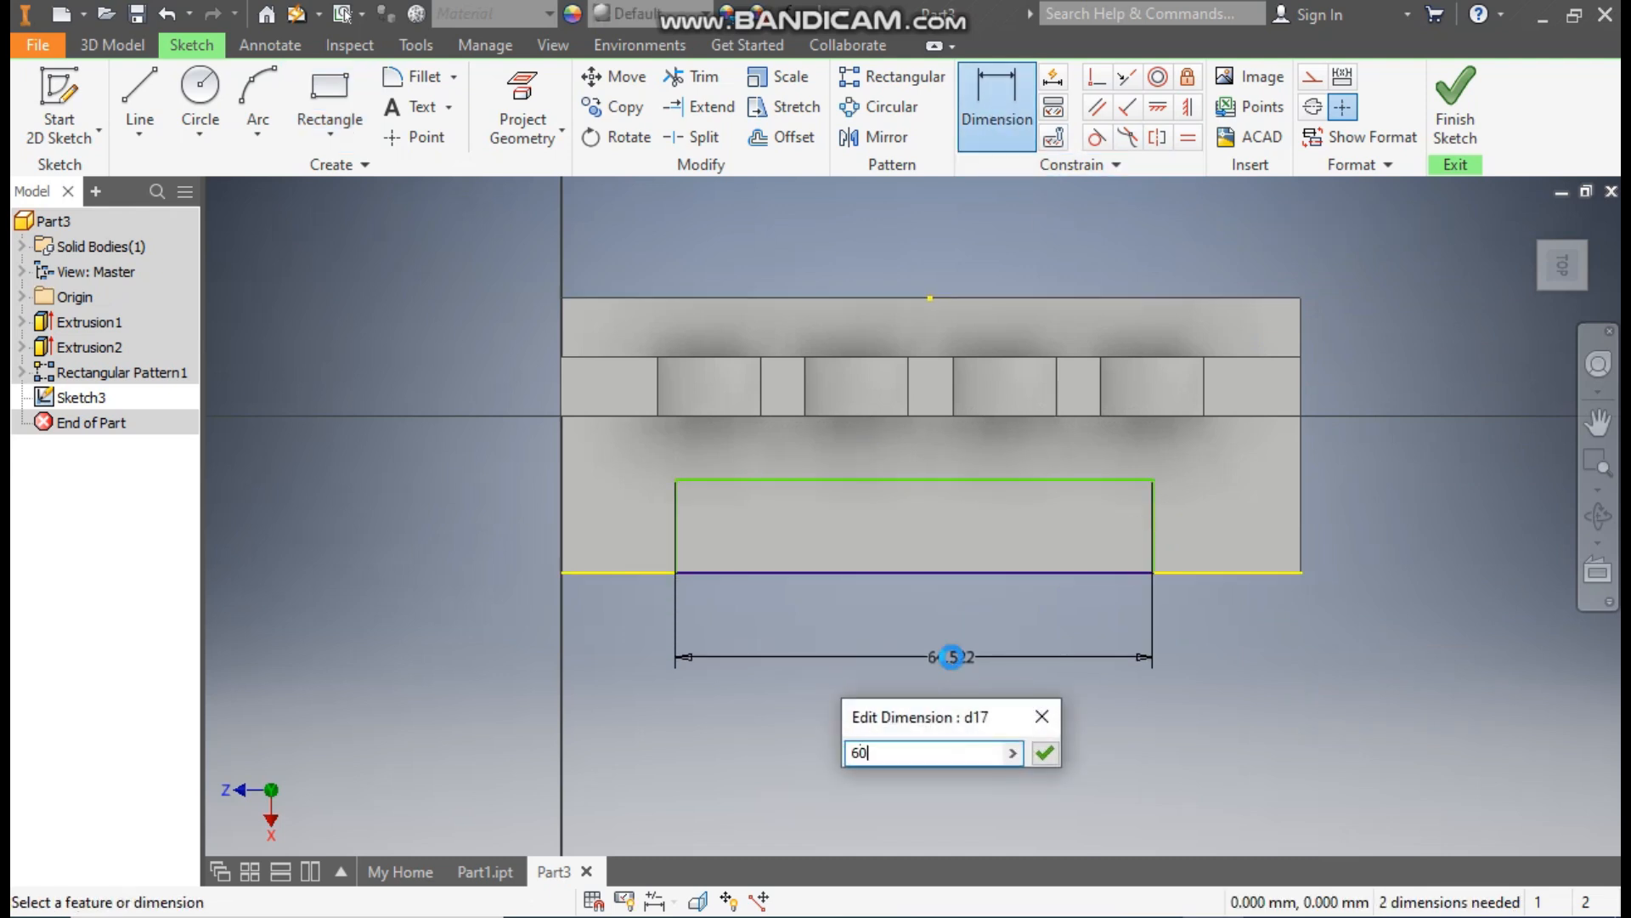
{"action": "key", "text": "Return"}
{"action": "left_click", "coordinate": [1130, 523]}
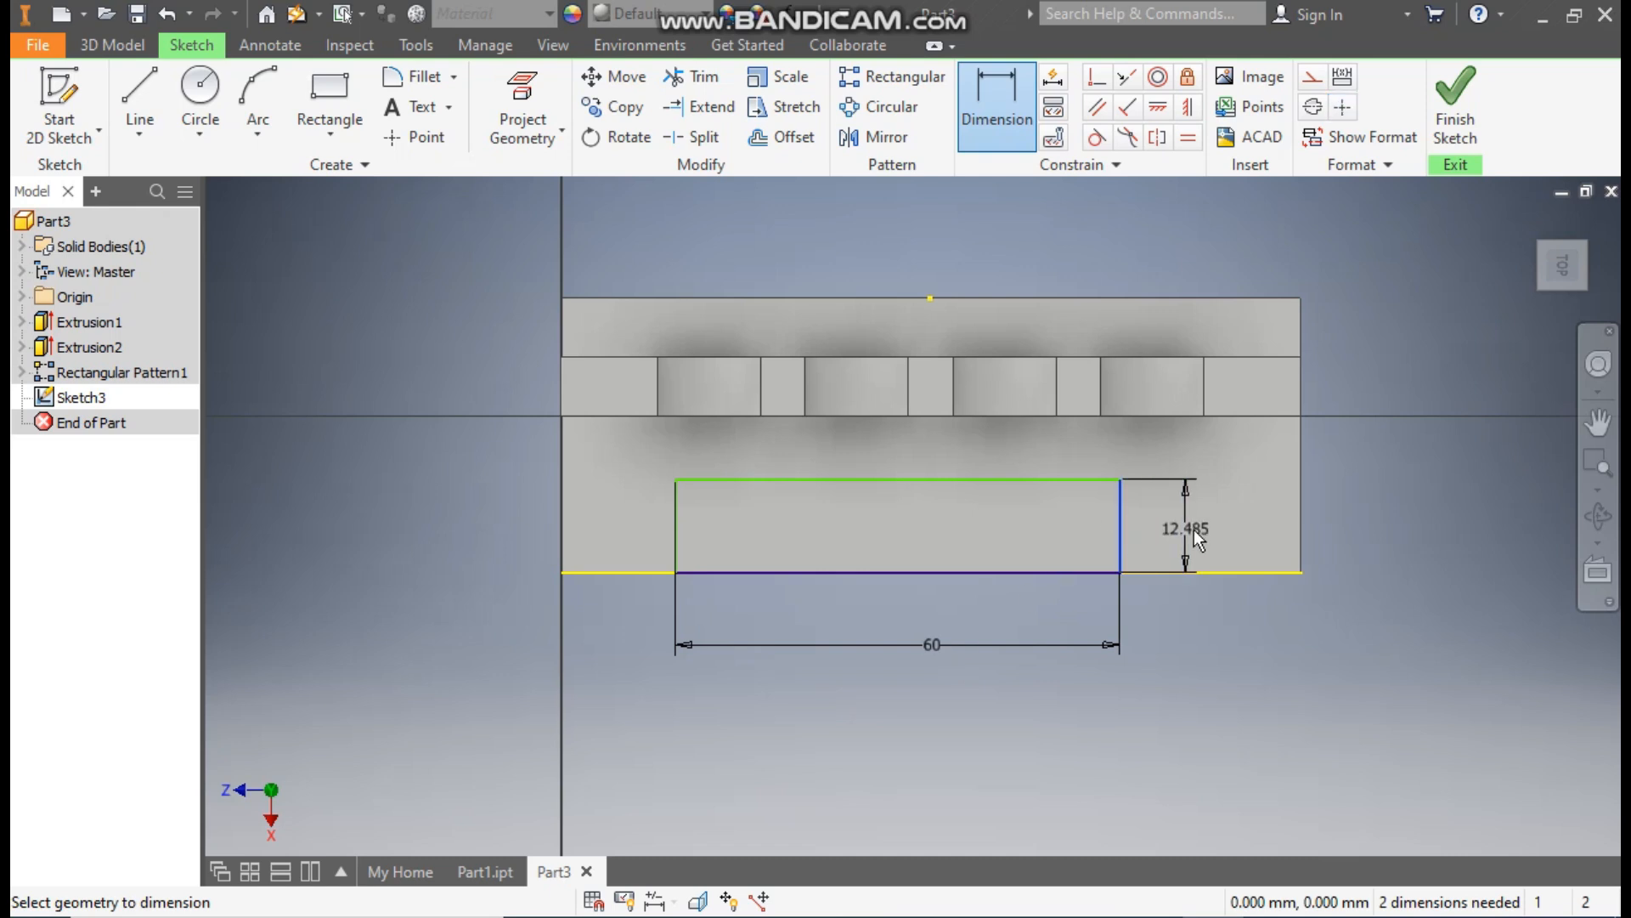
{"action": "left_click", "coordinate": [1198, 528]}
{"action": "type", "text": "10"}
{"action": "key", "text": "Return"}
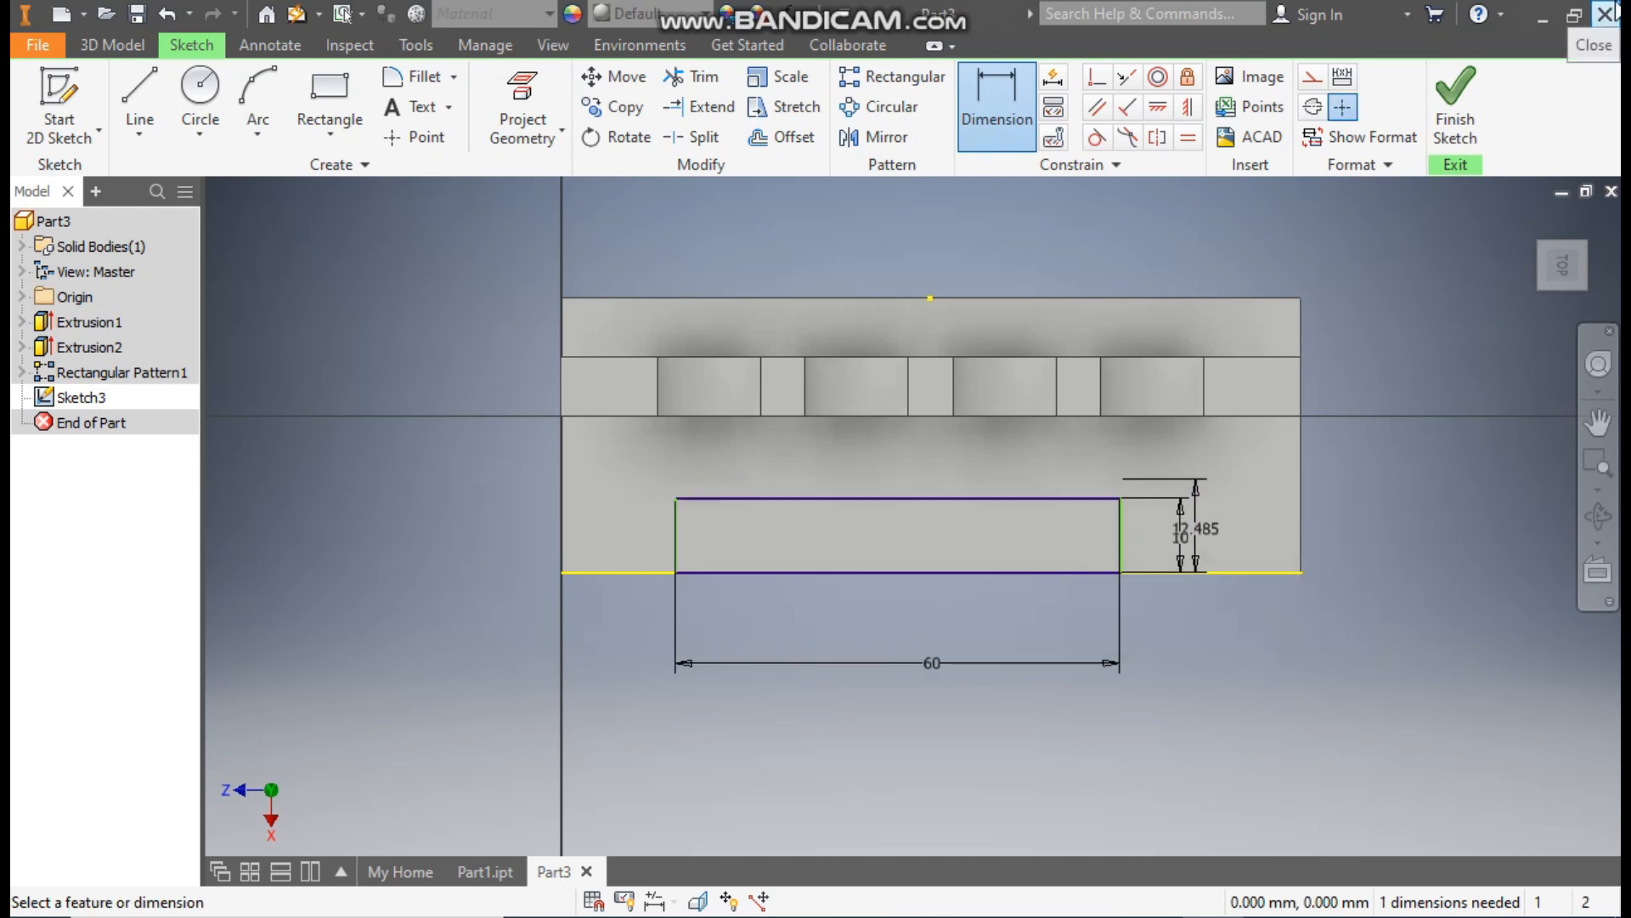
- Dimension the rectangle's short side 20 mm from the ledge's adjacent end edge and finish the sketch
{"action": "left_click", "coordinate": [564, 544]}
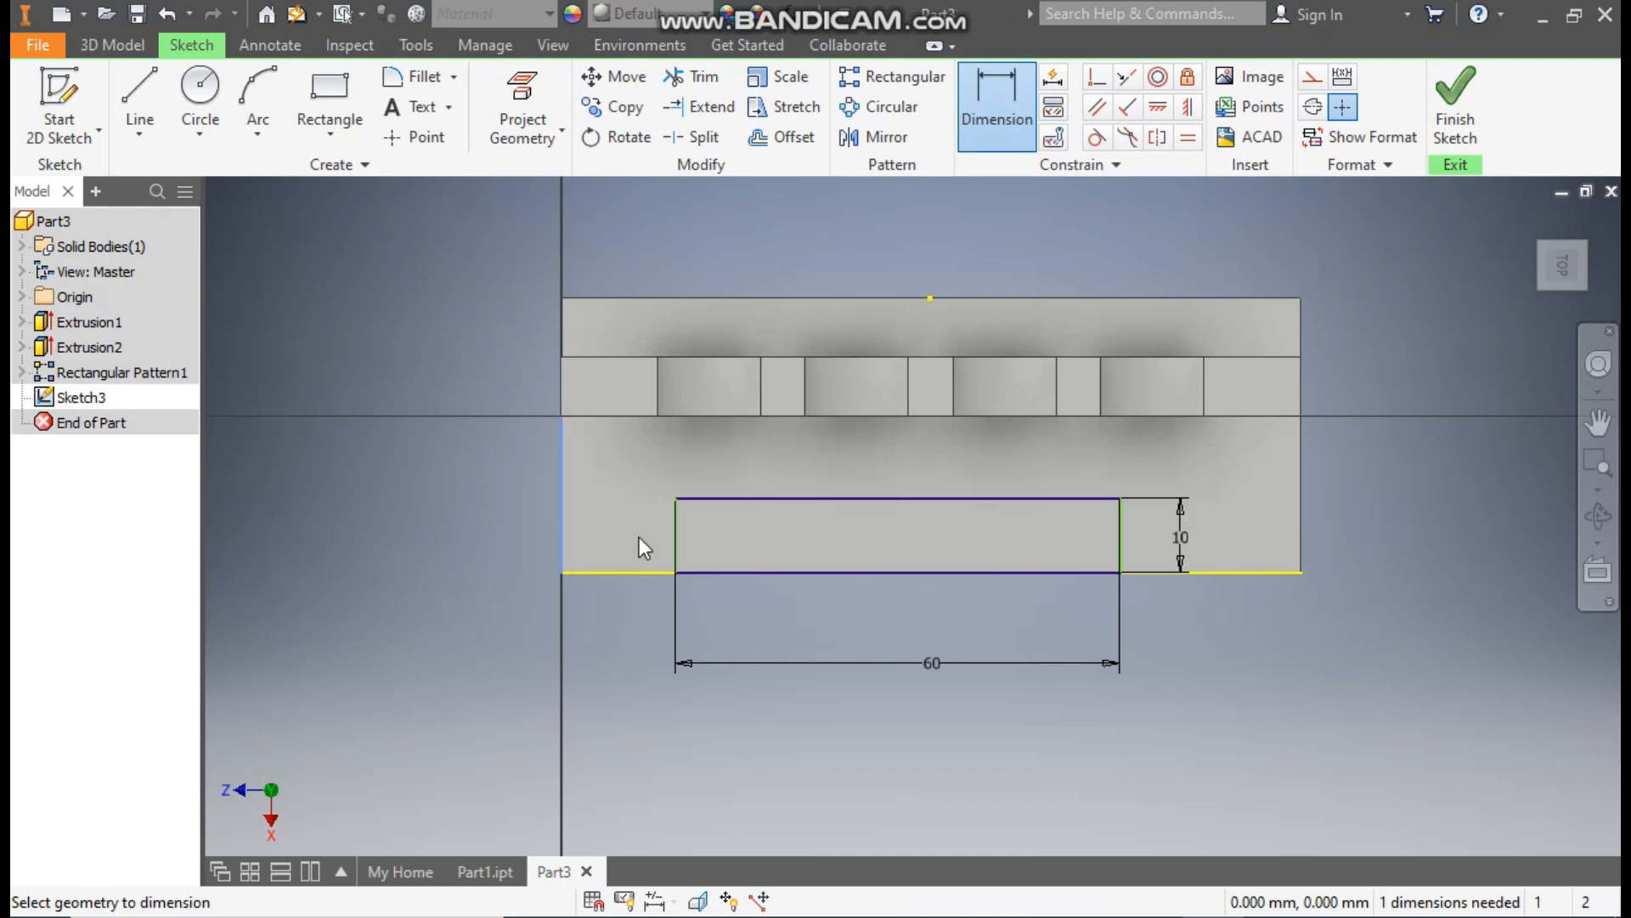
{"action": "left_click", "coordinate": [676, 532]}
{"action": "left_click", "coordinate": [635, 668]}
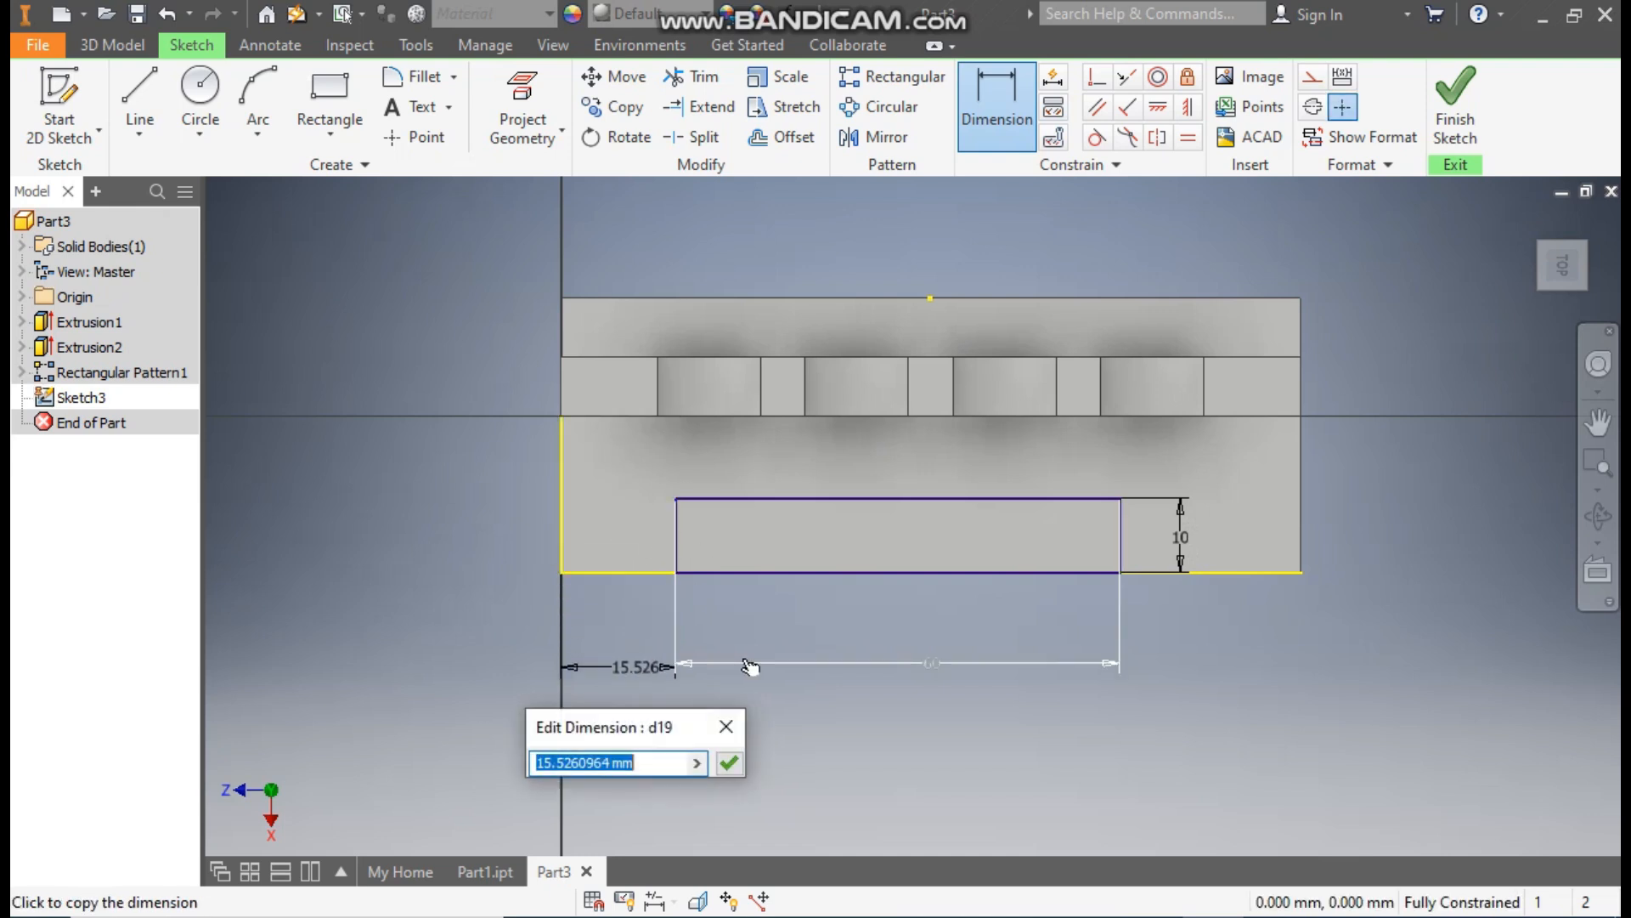
{"action": "type", "text": "20"}
{"action": "key", "text": "Return"}
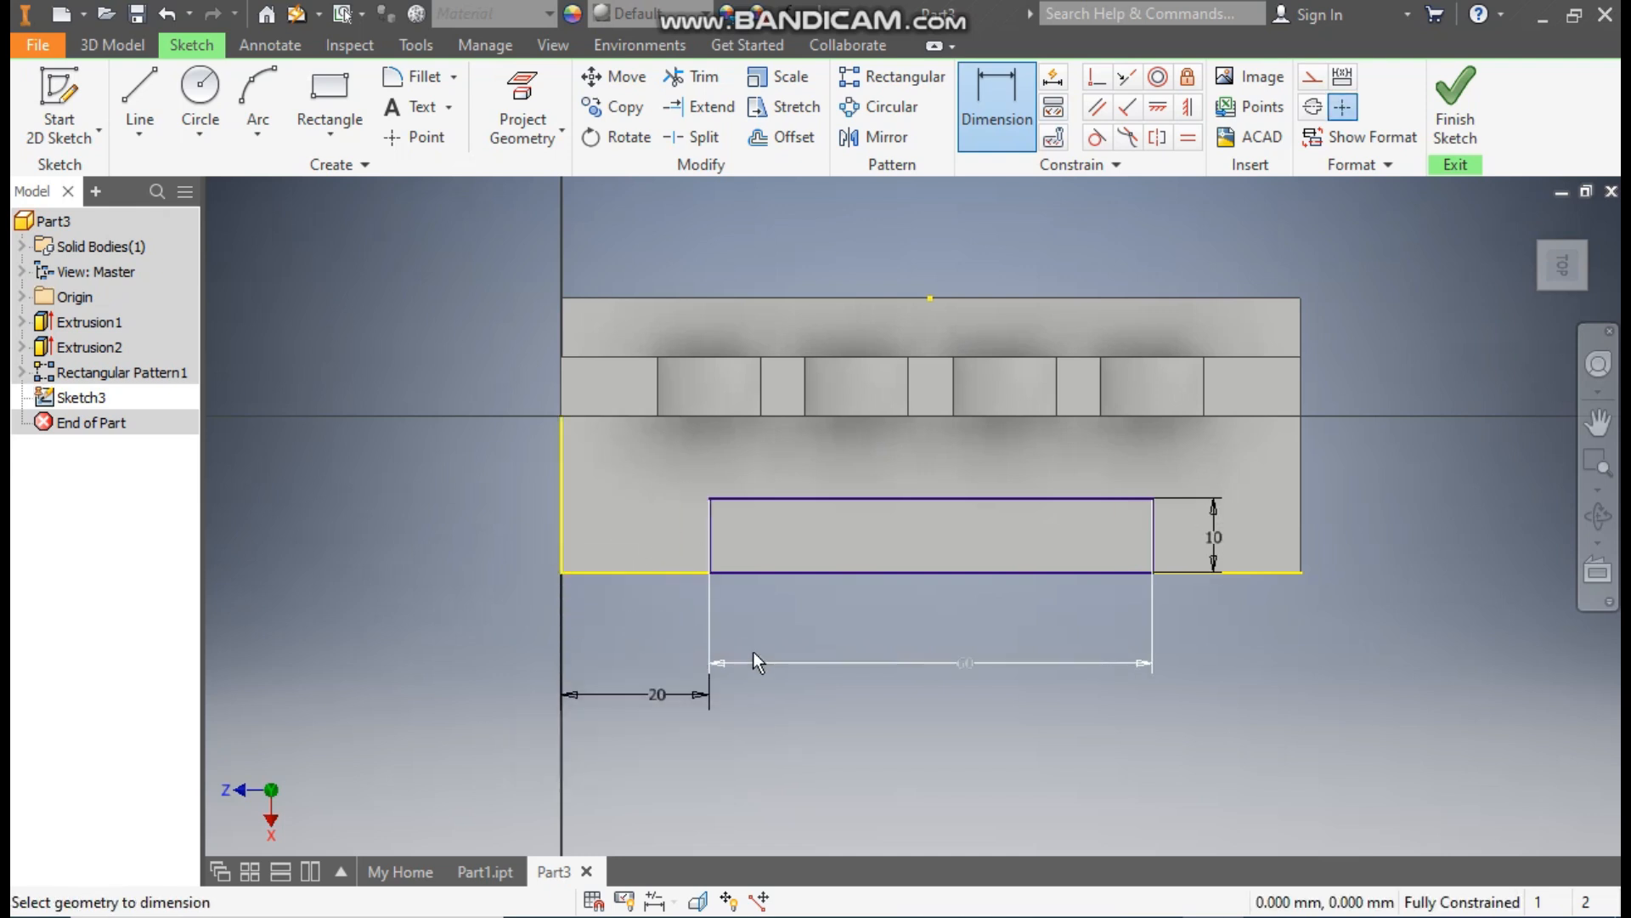
{"action": "left_click", "coordinate": [1463, 104]}
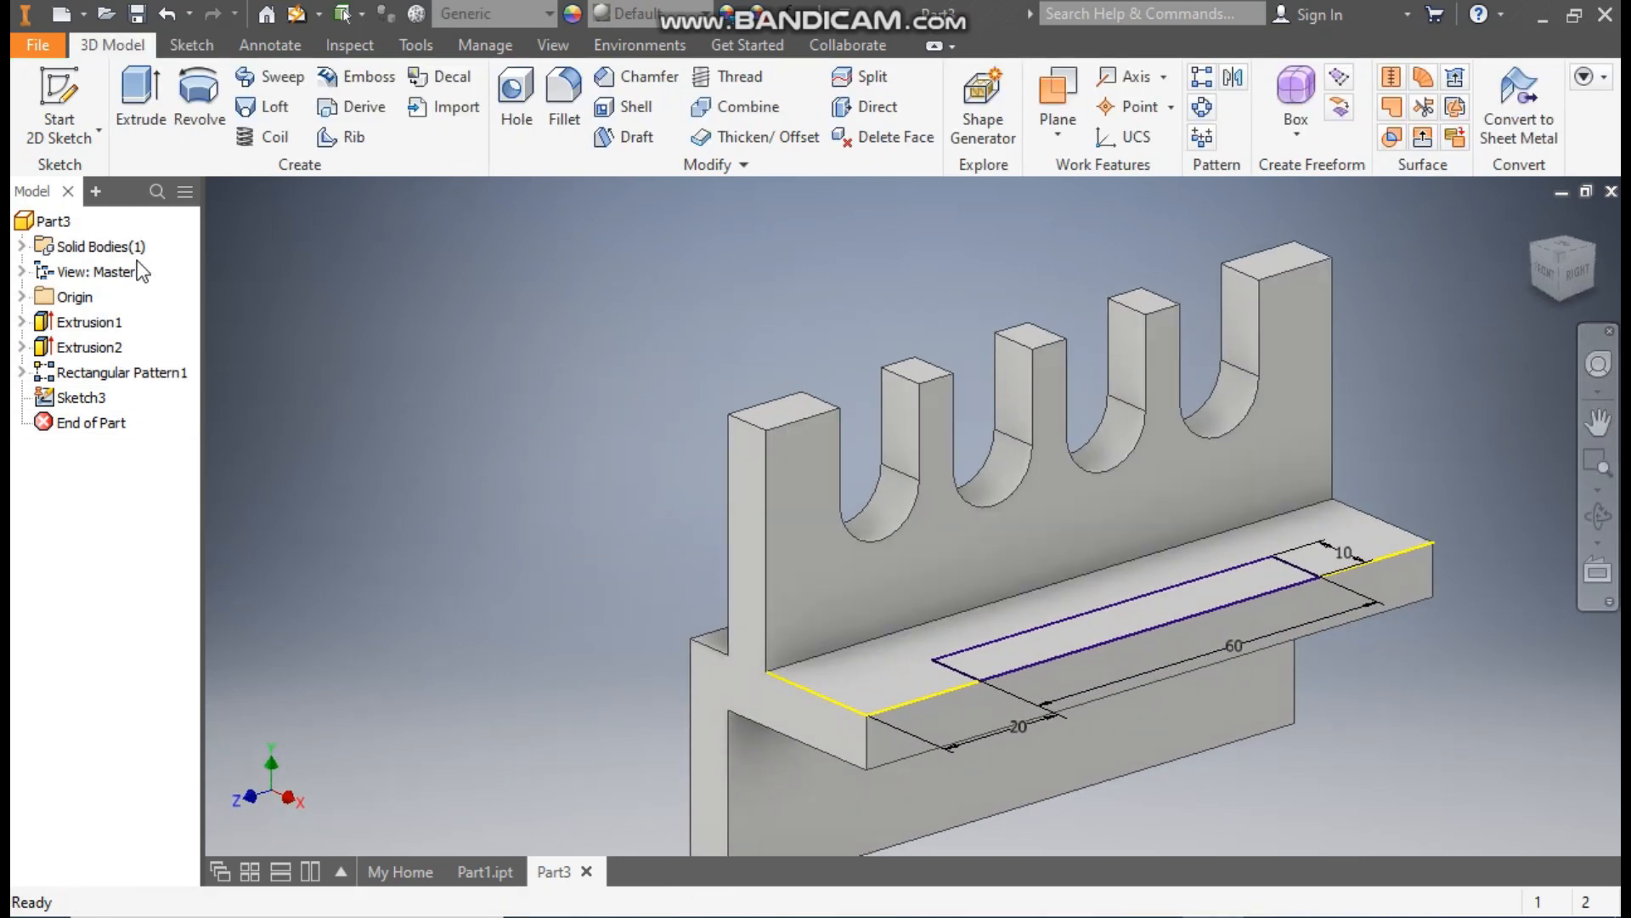
- Cut the rectangle profile 100 mm down through the ledge with Extrude to form a notch in its outer edge
{"action": "left_click", "coordinate": [134, 95]}
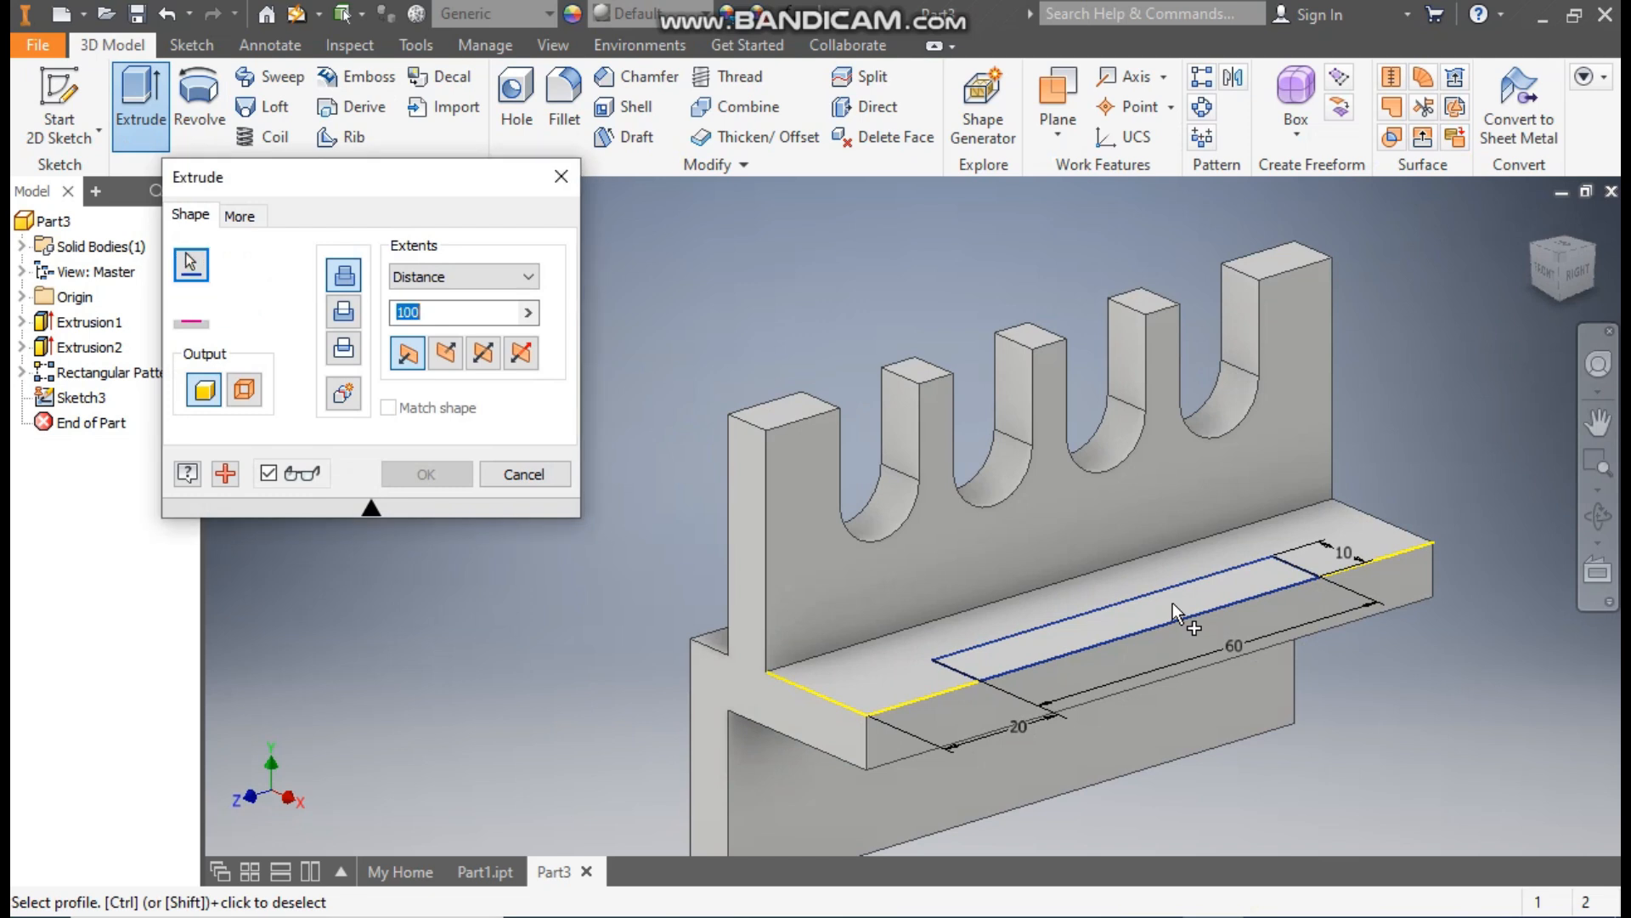
{"action": "left_click", "coordinate": [1172, 603]}
{"action": "middle_click_drag", "start_coordinate": [1291, 660], "coordinate": [1276, 553]}
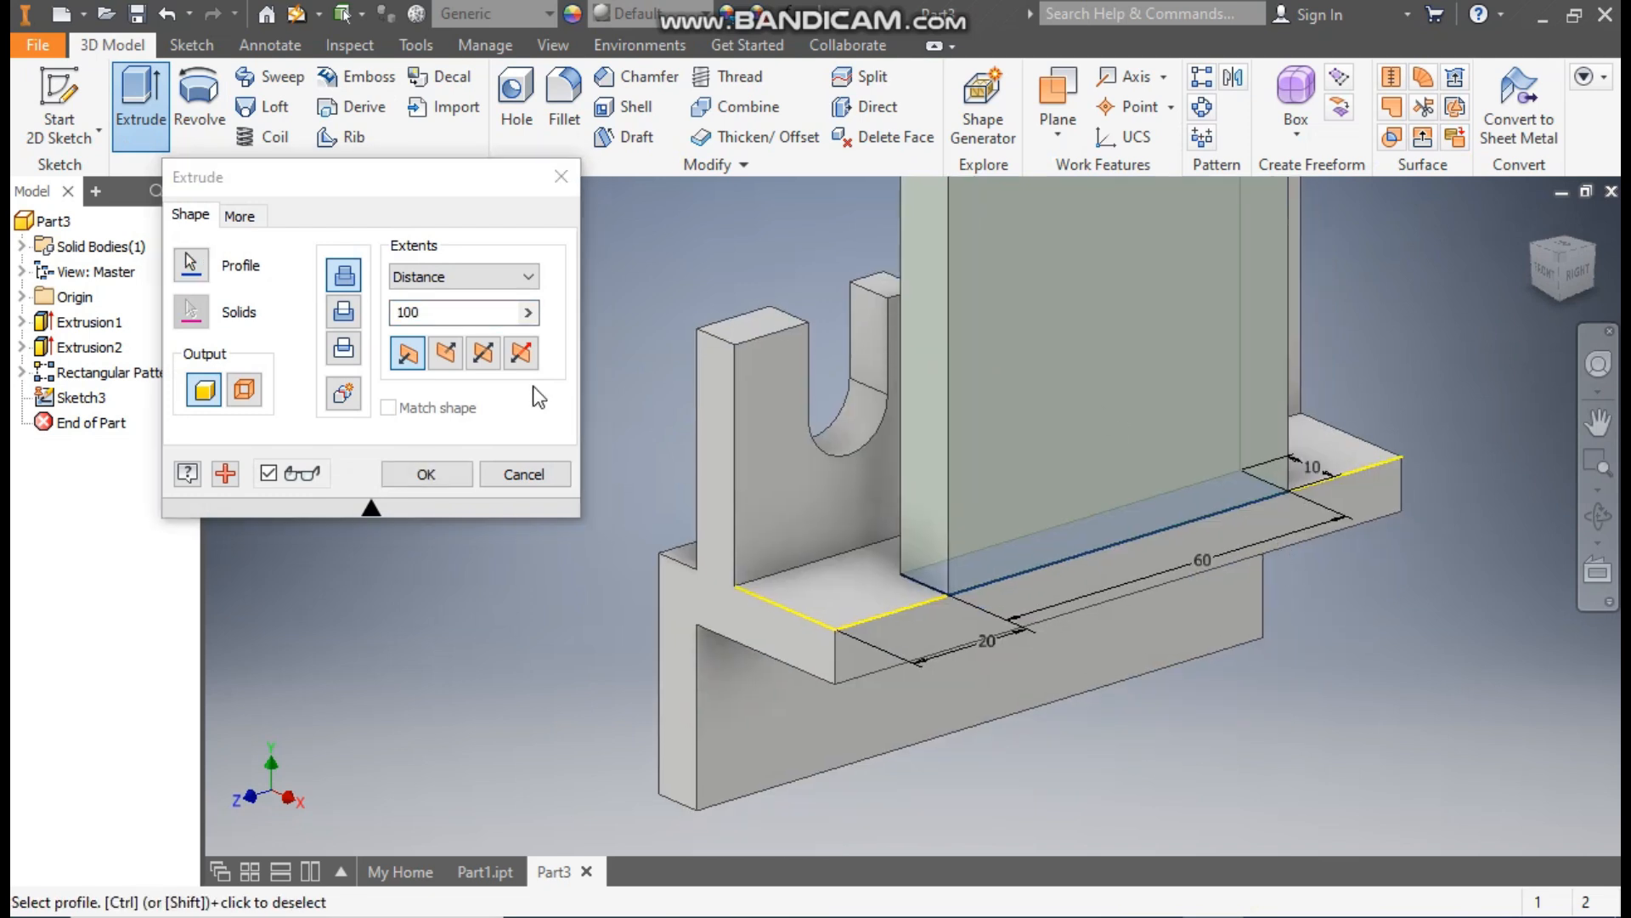
{"action": "left_click", "coordinate": [343, 311]}
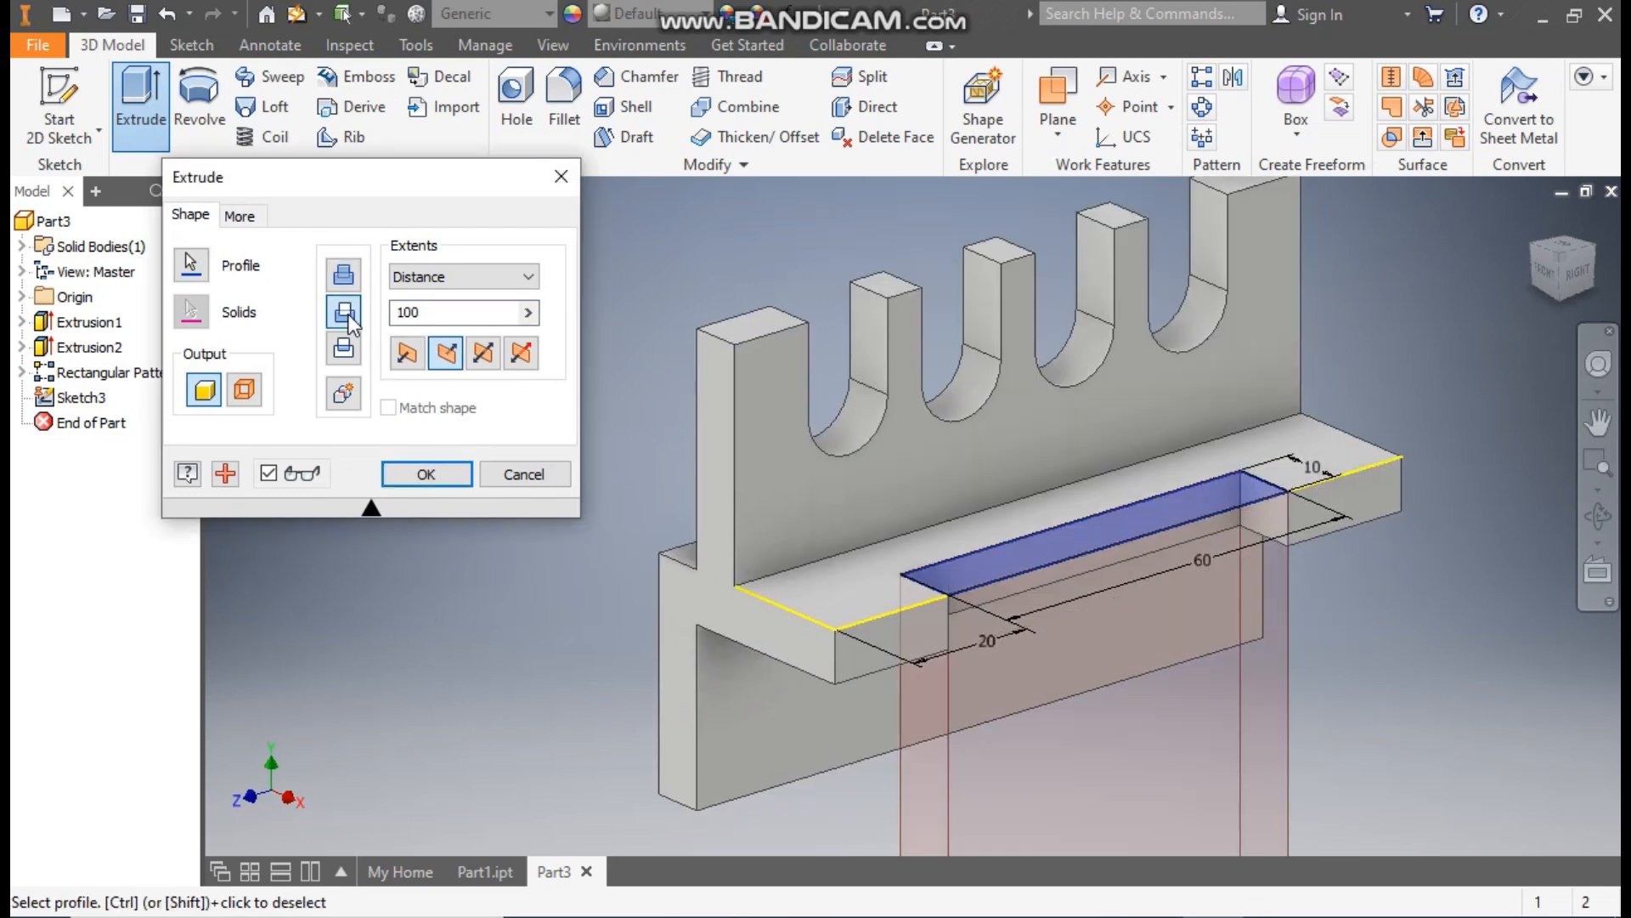
{"action": "left_click", "coordinate": [407, 476]}
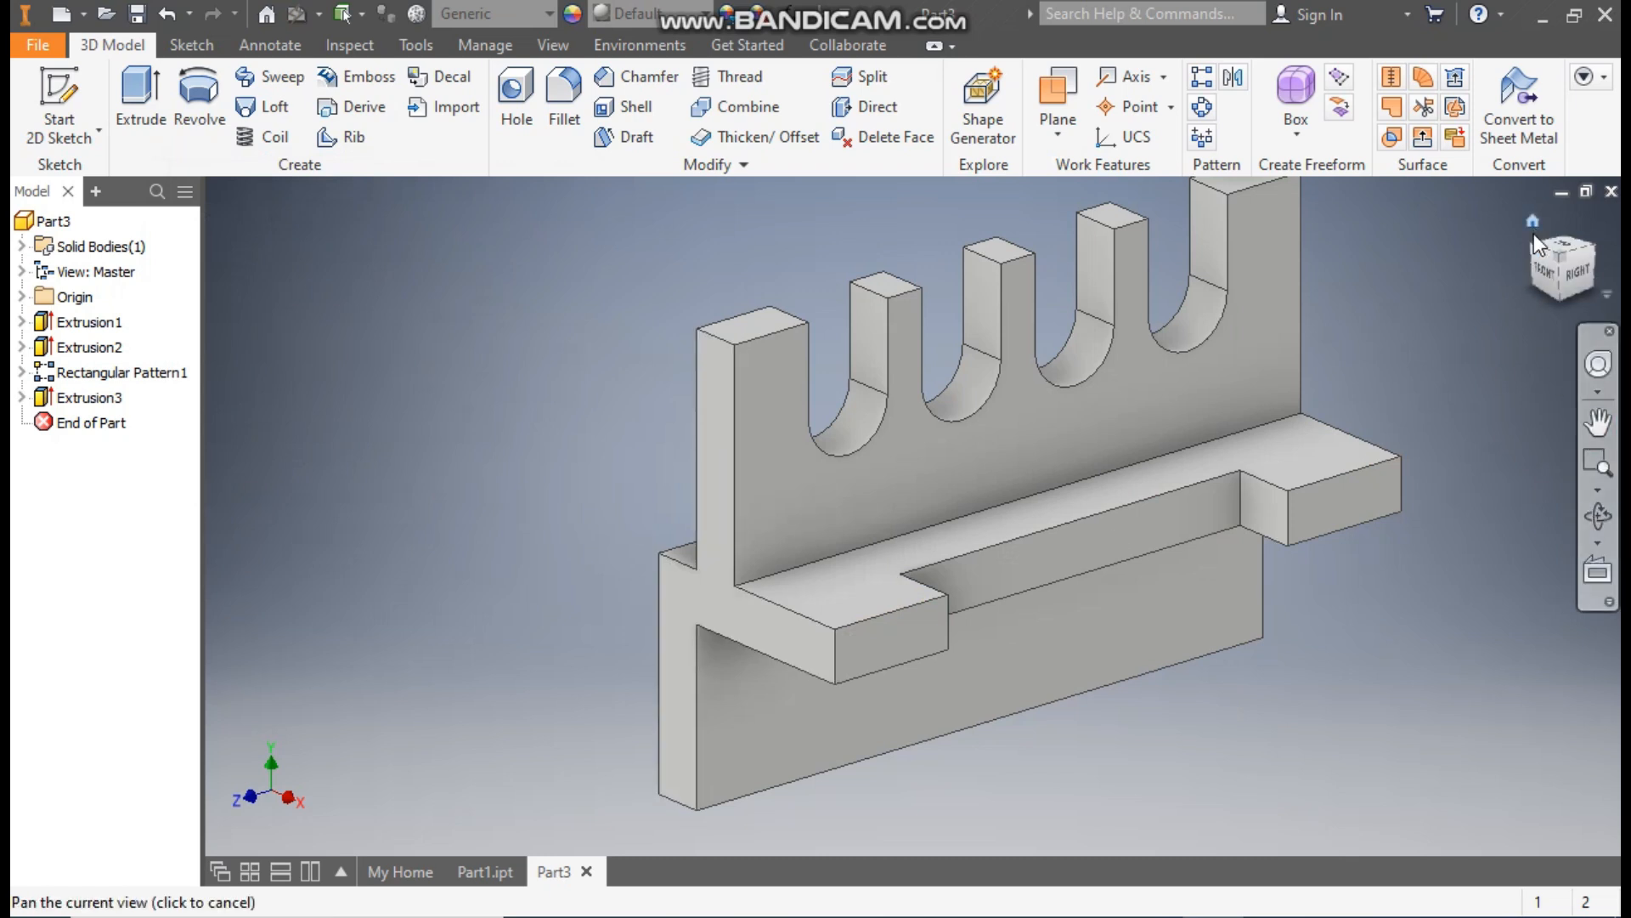
- Fillet the two long inner edges at the foot of the slotted wall, on the ledge side and the back side, with a 5 mm radius
{"action": "left_click", "coordinate": [1533, 231]}
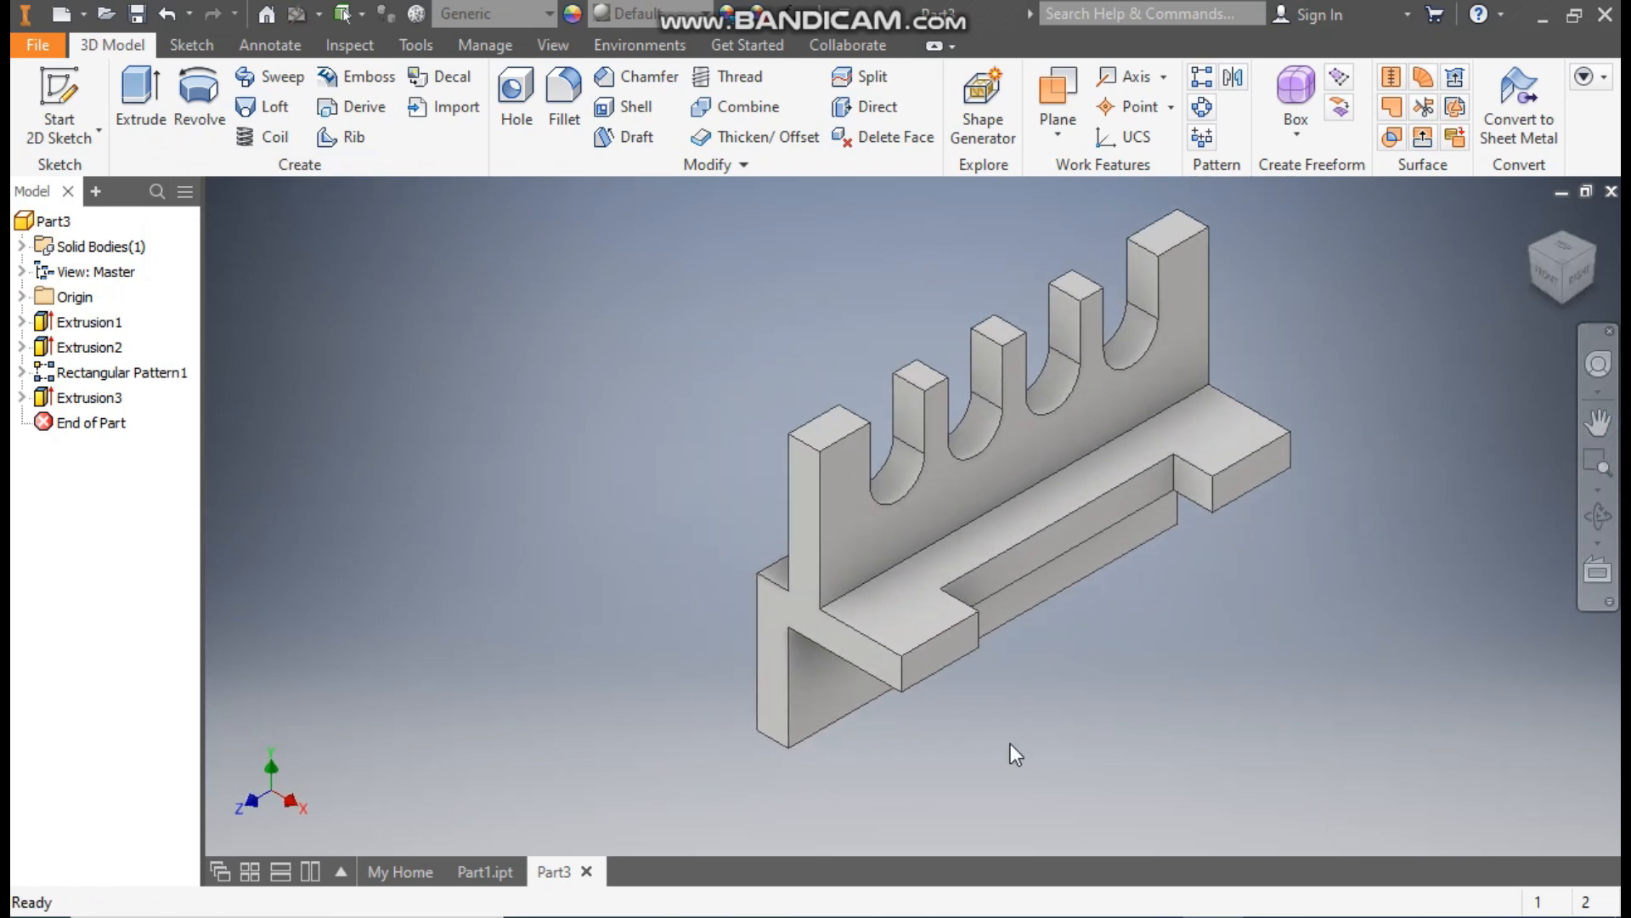
{"action": "left_click", "coordinate": [1003, 515]}
{"action": "left_click", "coordinate": [1024, 491]}
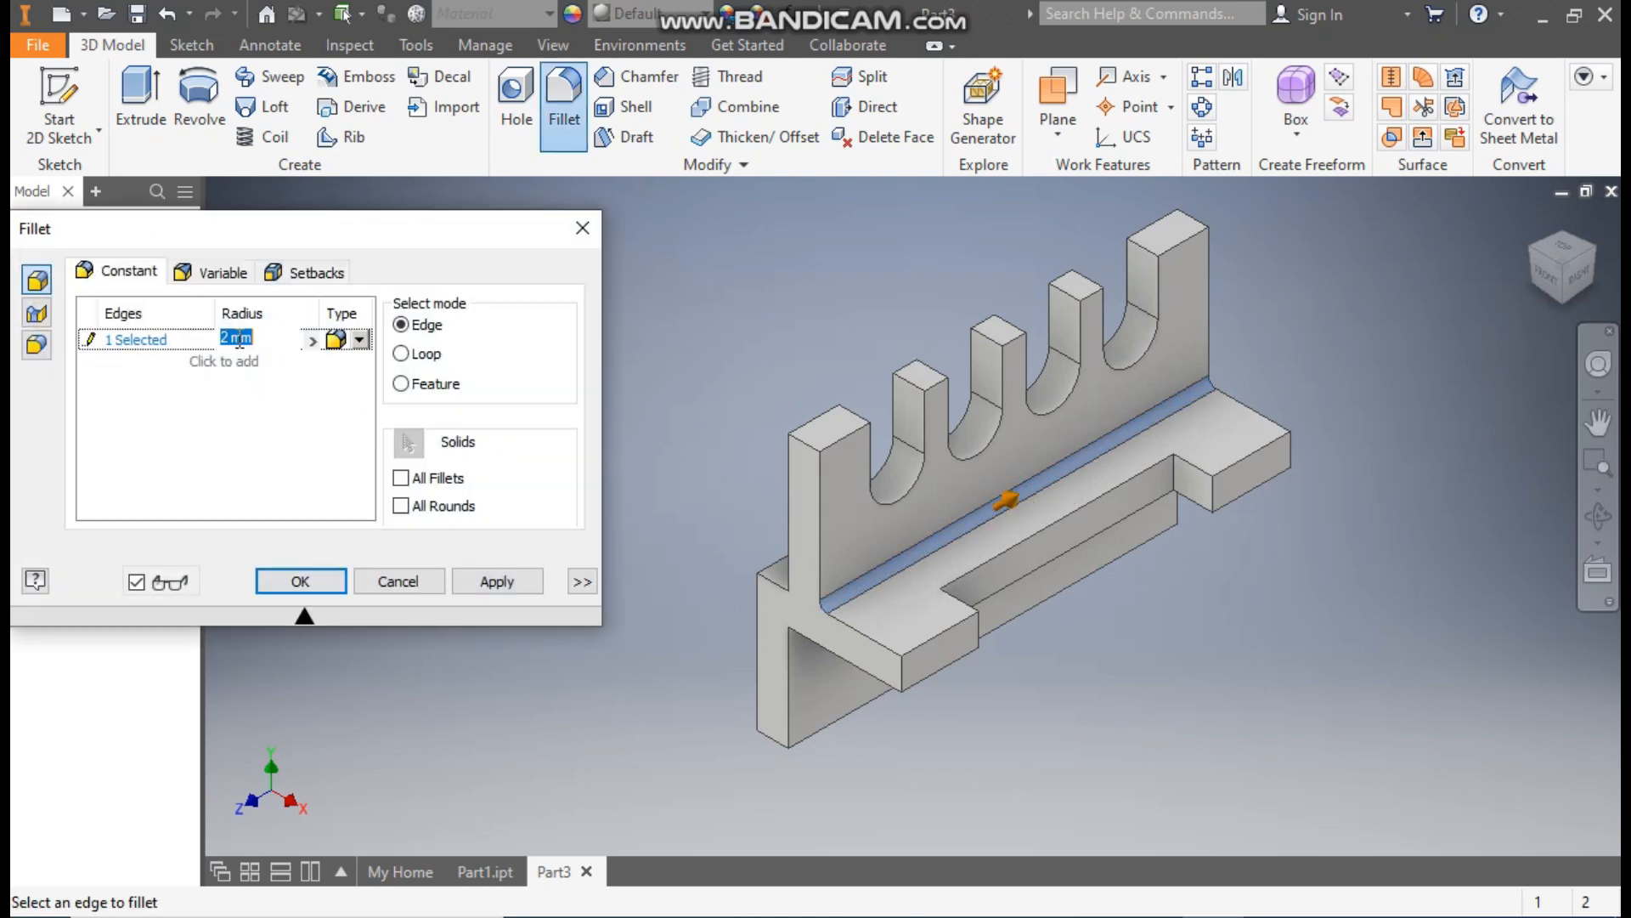
{"action": "type", "text": "5"}
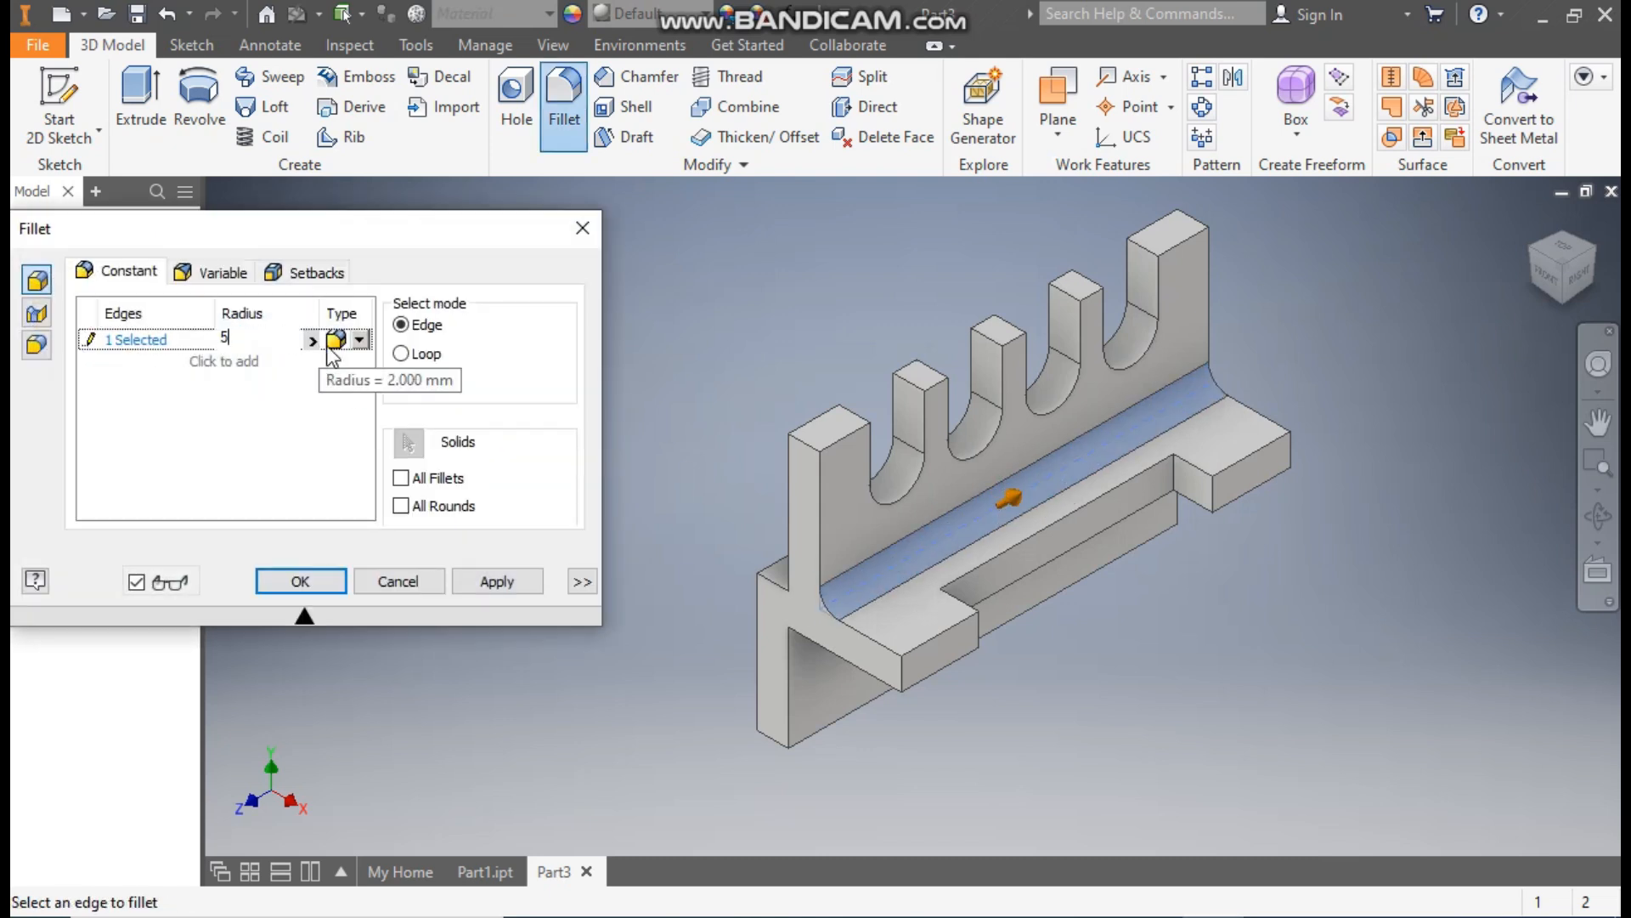
{"action": "left_click", "coordinate": [1533, 258]}
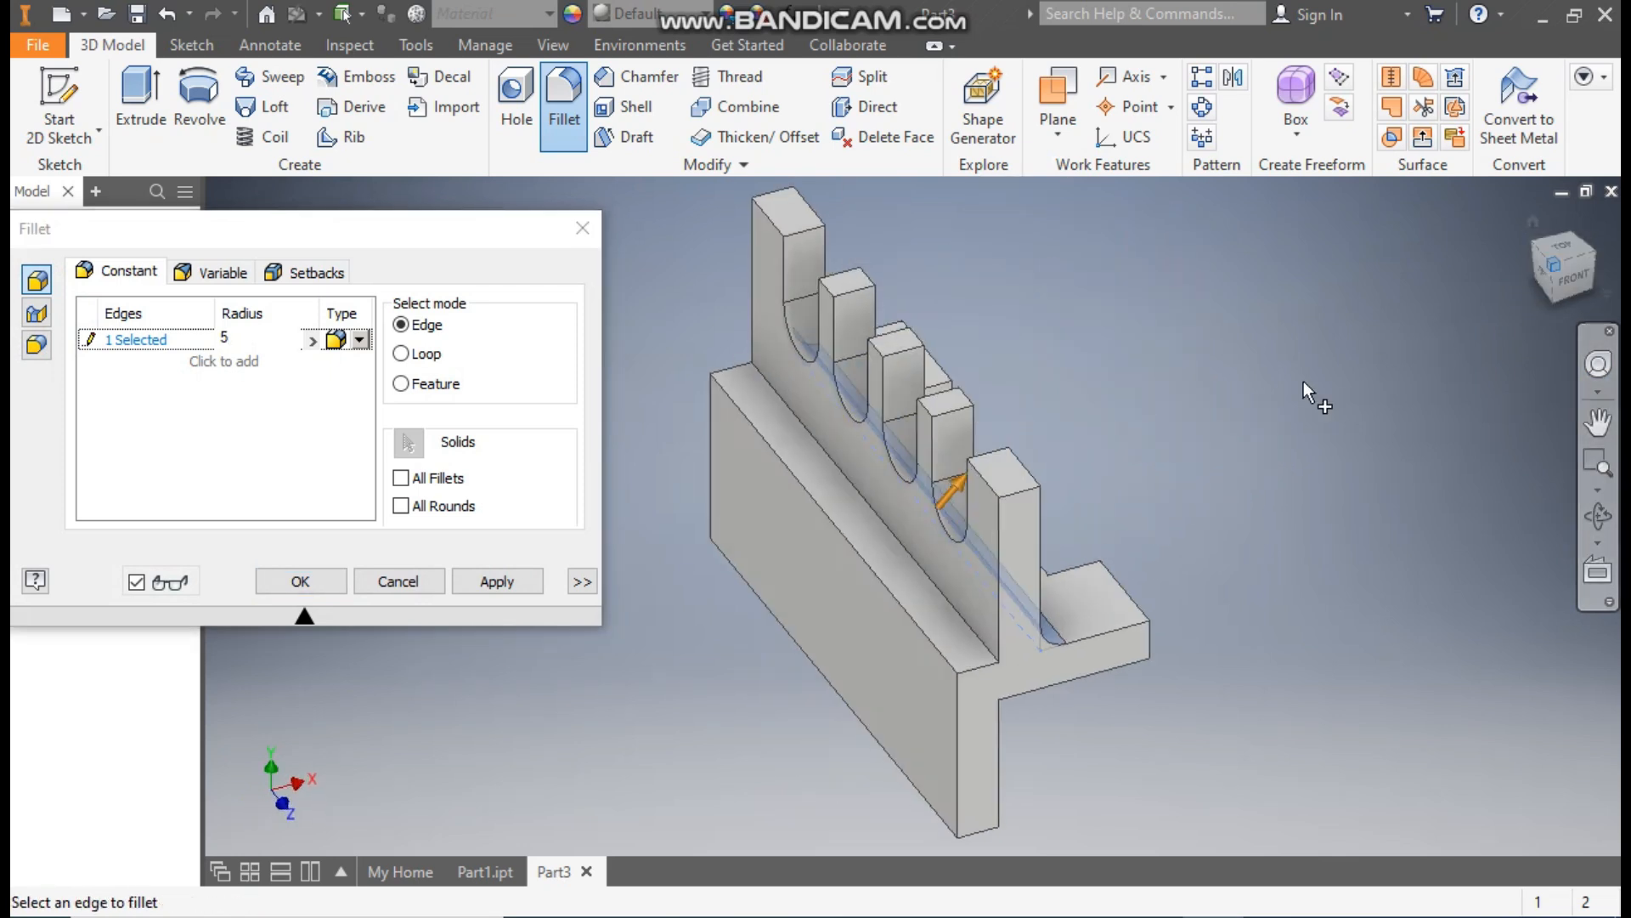
{"action": "left_click", "coordinate": [907, 554]}
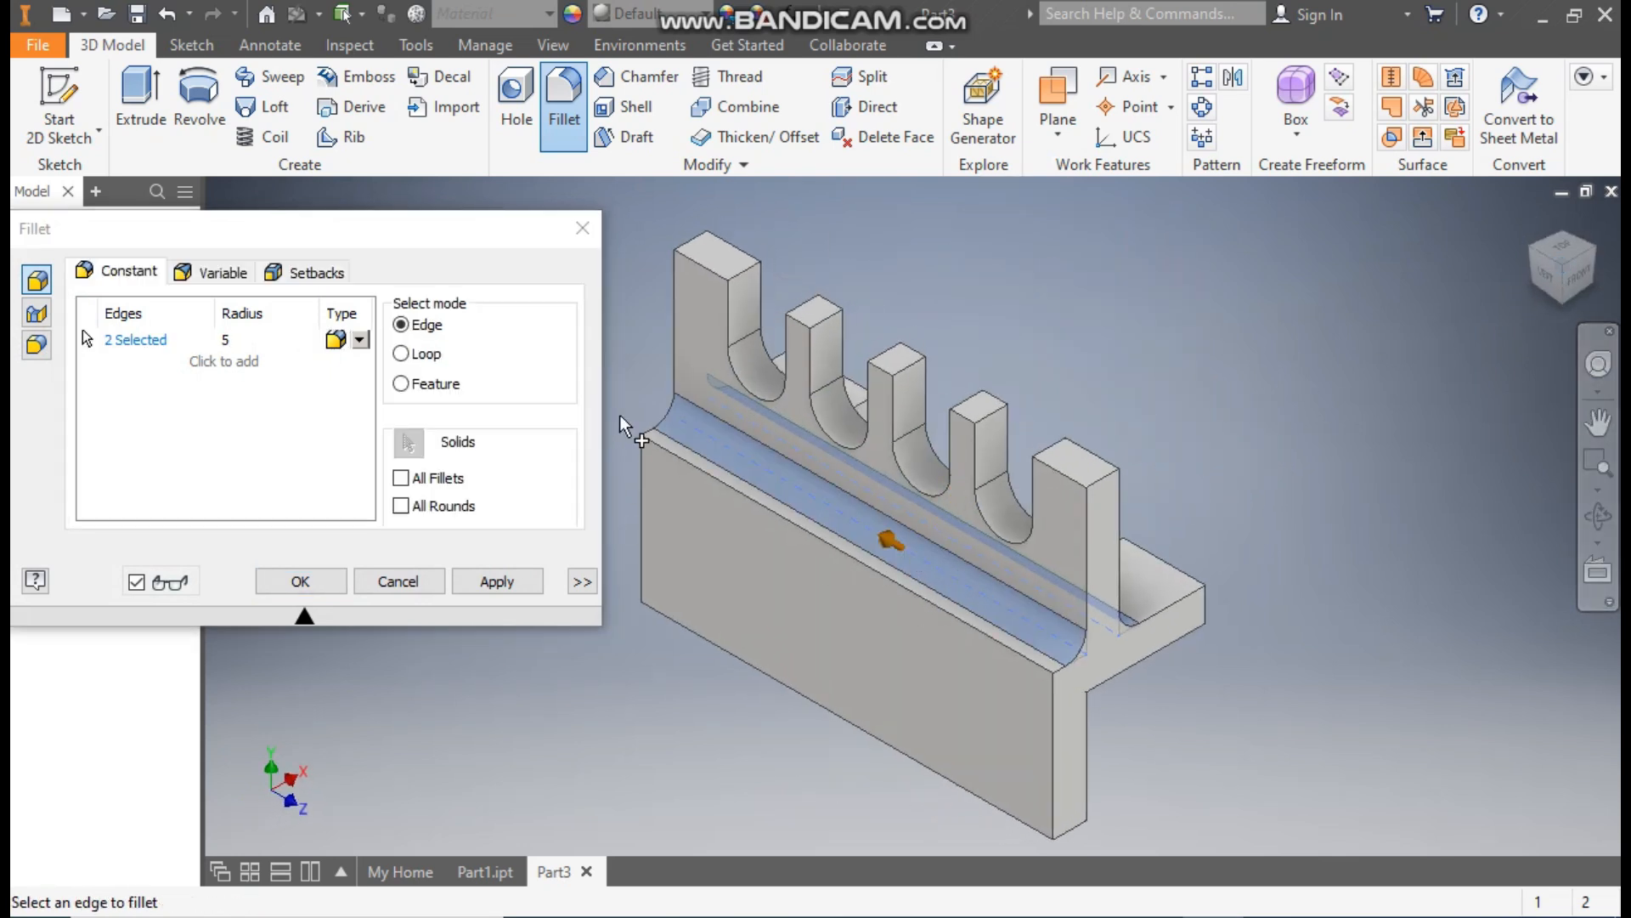
{"action": "left_click", "coordinate": [300, 581]}
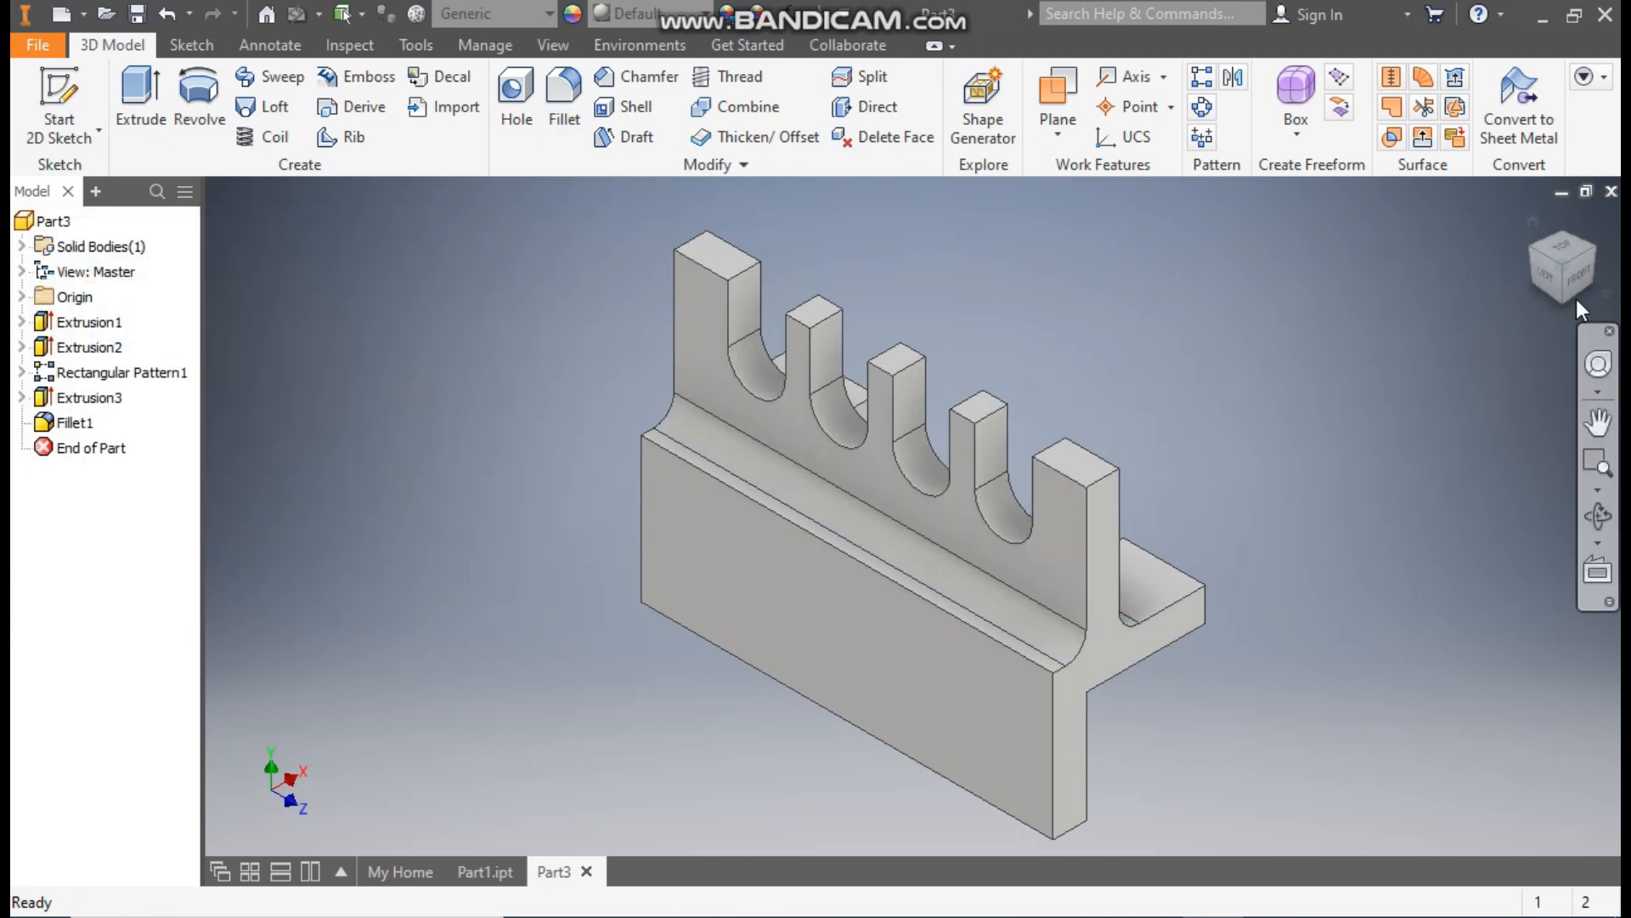
- Apply a Chrome appearance to the whole part
{"action": "left_click", "coordinate": [1534, 224]}
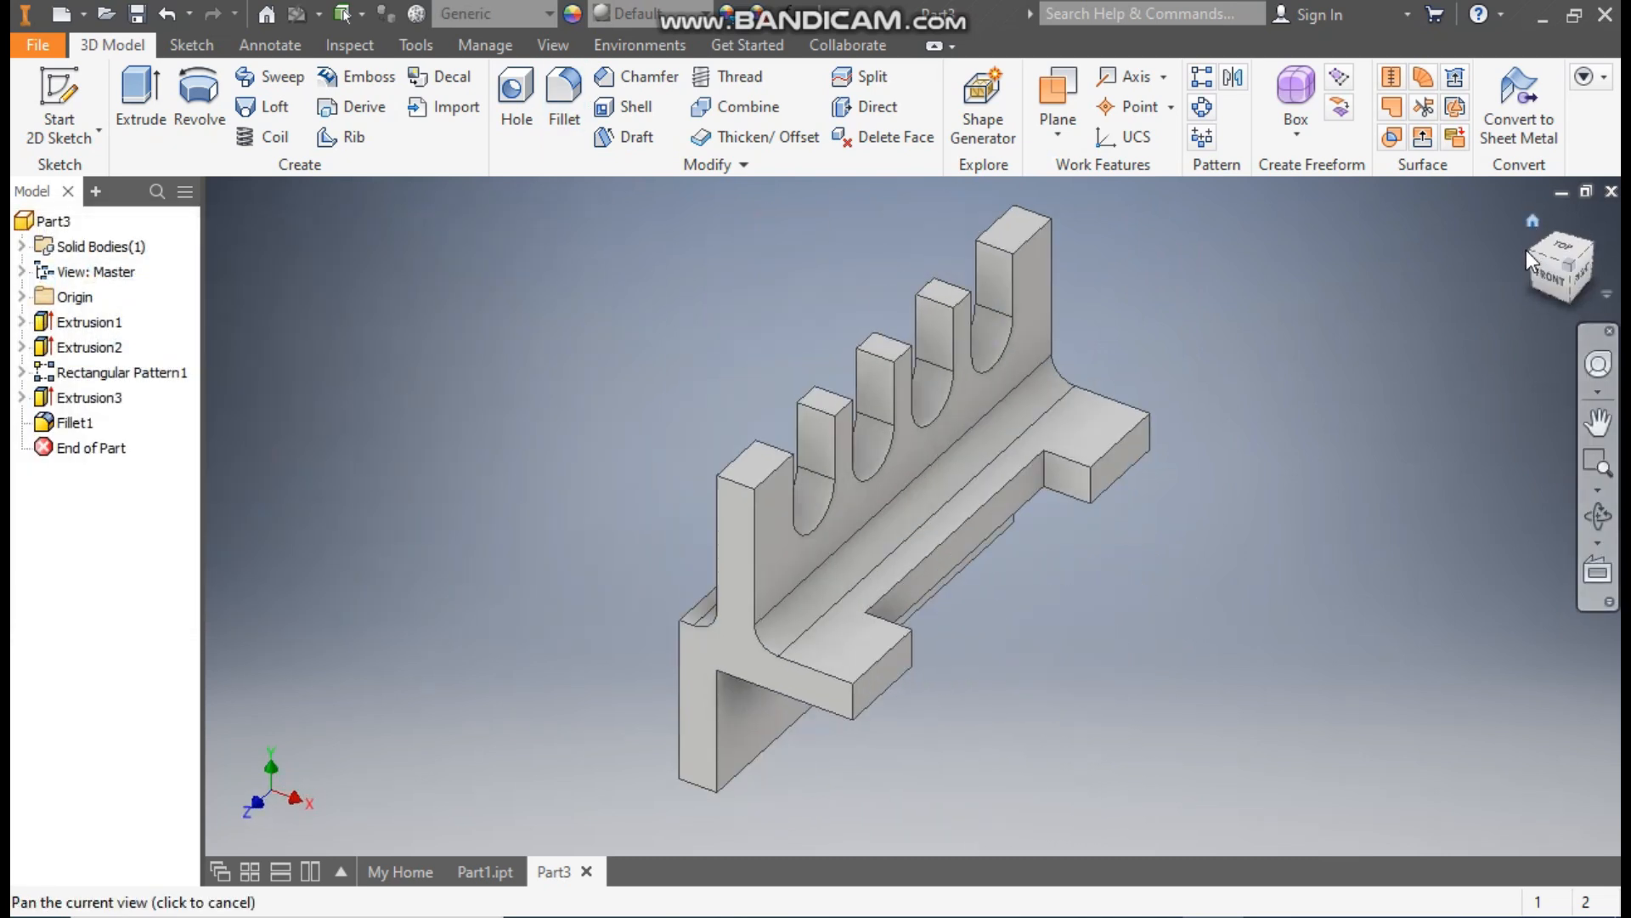
{"action": "middle_click_drag", "start_coordinate": [1412, 431], "coordinate": [1461, 430]}
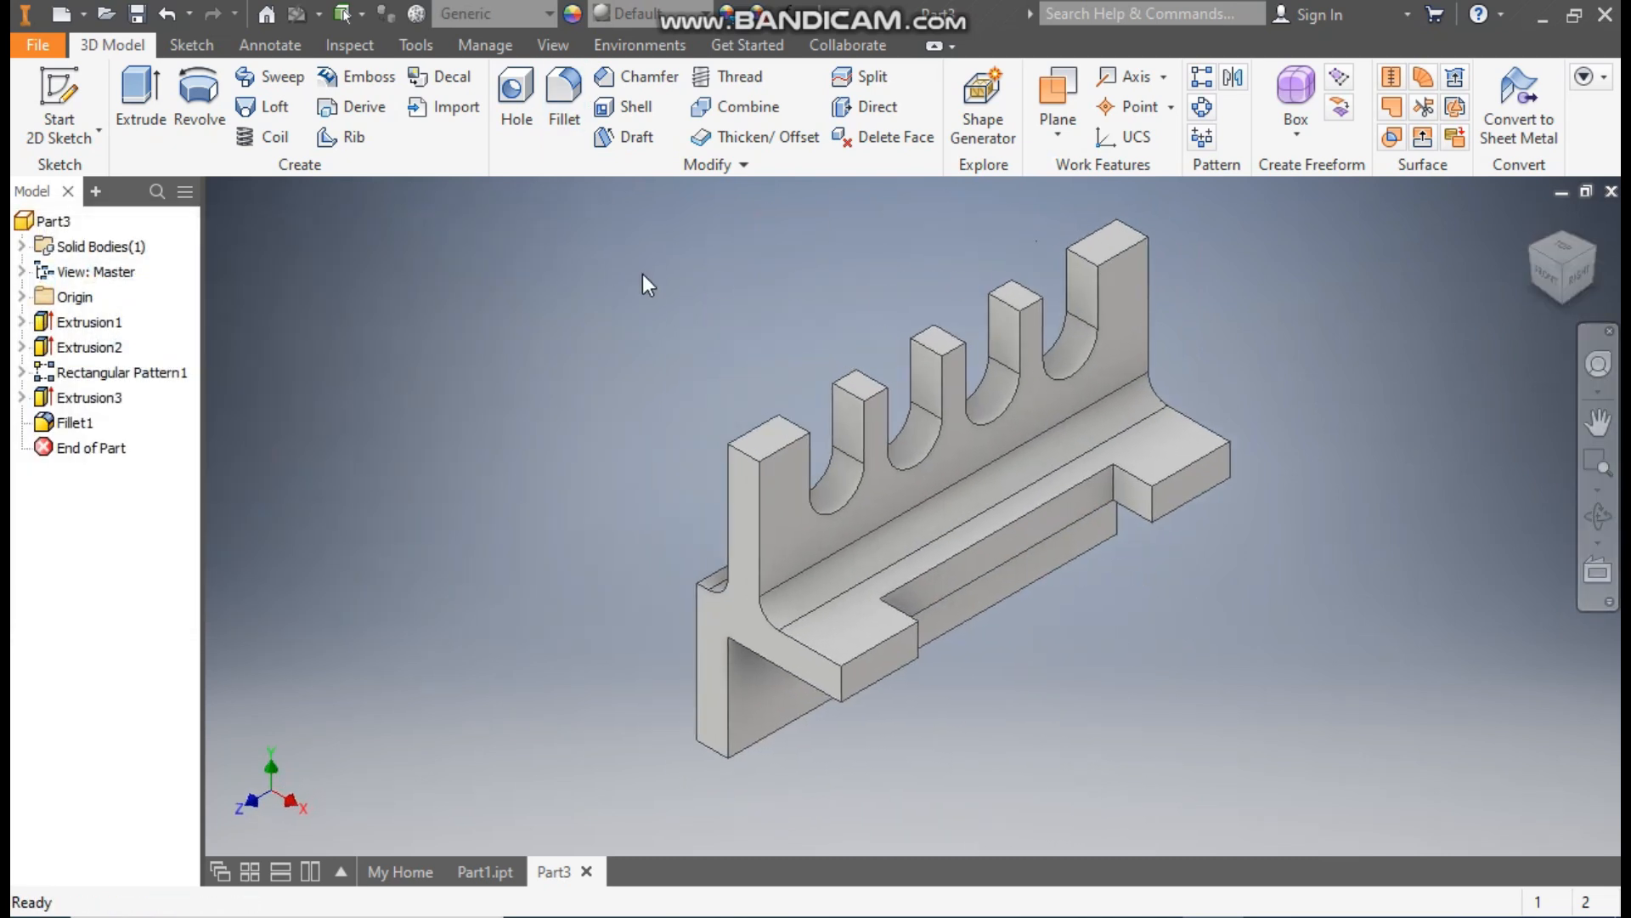
{"action": "left_click", "coordinate": [655, 14]}
{"action": "scroll", "coordinate": [699, 223], "scroll_direction": "up", "scroll_amount": 5}
{"action": "left_click", "coordinate": [720, 98]}
{"action": "middle_click_drag", "start_coordinate": [670, 325], "coordinate": [682, 329]}
{"action": "scroll", "coordinate": [664, 324], "scroll_direction": "down", "scroll_amount": 1}
{"action": "scroll", "coordinate": [663, 324], "scroll_direction": "up", "scroll_amount": 1}
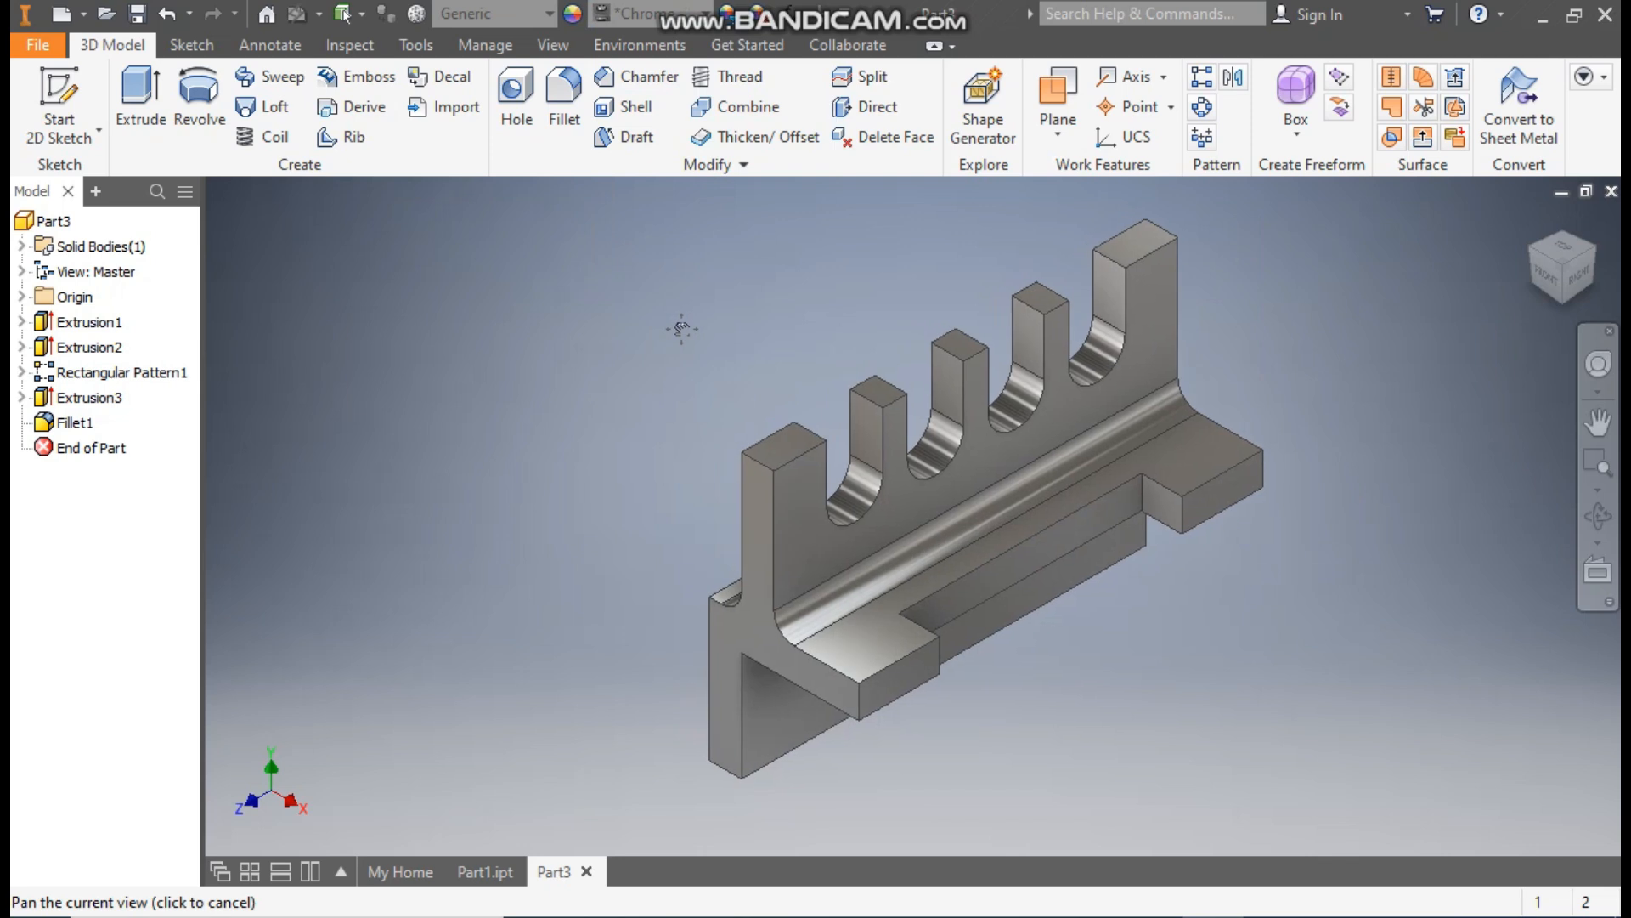